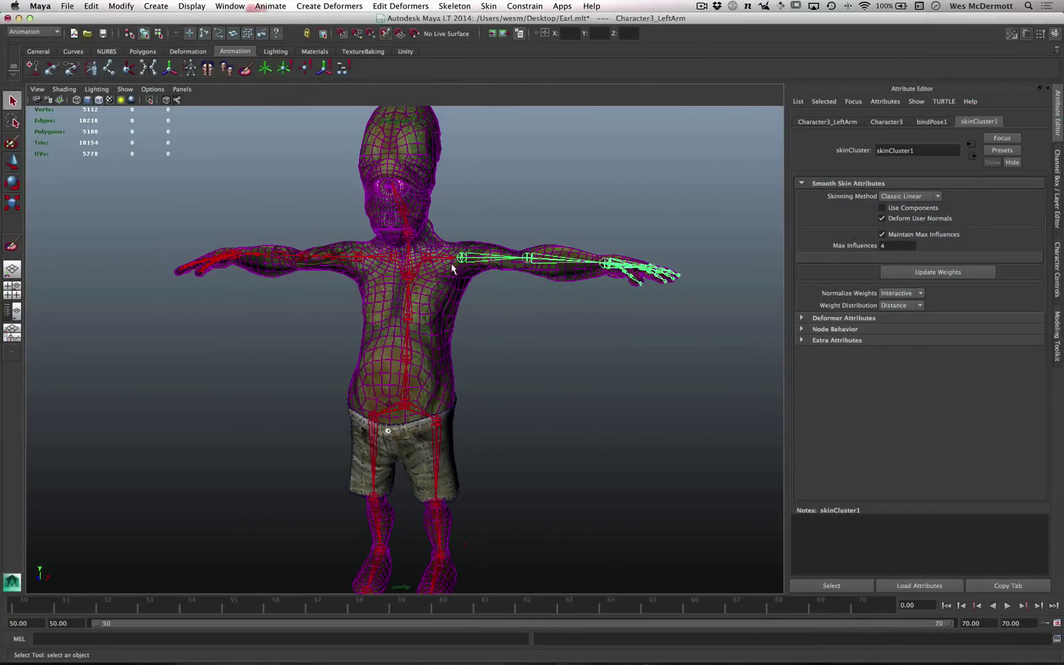
# Step: Select the character's body mesh and show its skinCluster1 attributes
pyautogui.keyDown('alt'); pyautogui.moveTo(452, 270); pyautogui.dragTo(494, 296, button='right'); pyautogui.keyUp('alt')
pyautogui.click(495, 298)
pyautogui.moveTo(395, 324)
pyautogui.keyDown('alt'); pyautogui.mouseDown()
pyautogui.moveTo(426, 329)
pyautogui.moveTo(412, 319)
pyautogui.mouseUp(); pyautogui.keyUp('alt')
pyautogui.click(372, 300)
pyautogui.keyDown('alt'); pyautogui.moveTo(433, 232); pyautogui.dragTo(471, 362, button='middle'); pyautogui.keyUp('alt')
pyautogui.keyDown('alt'); pyautogui.moveTo(473, 362); pyautogui.dragTo(525, 372); pyautogui.keyUp('alt')
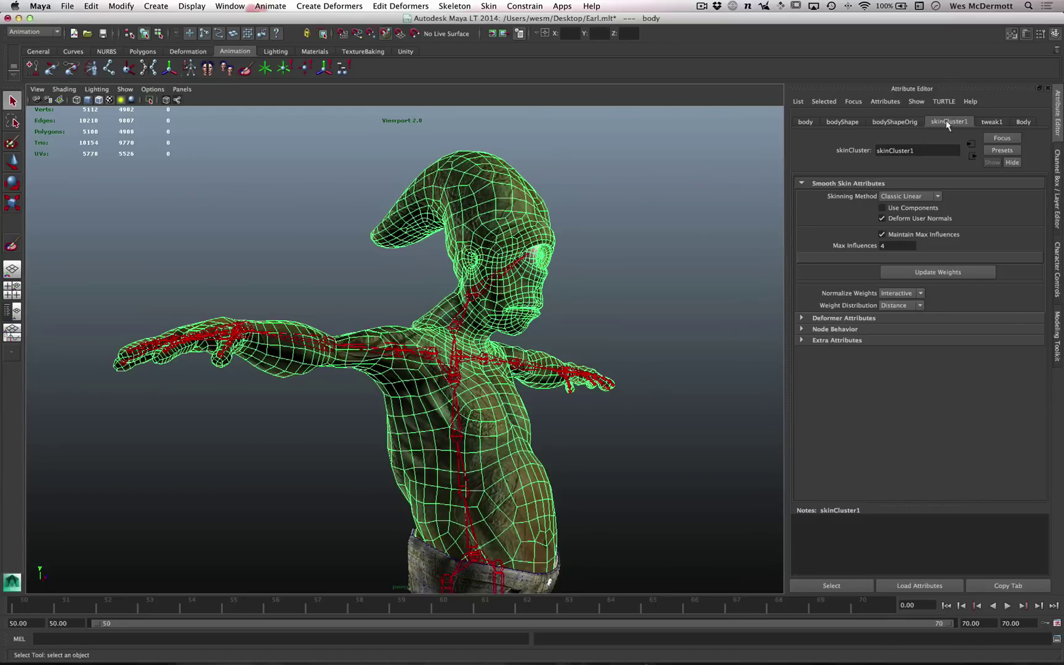
pyautogui.keyDown('alt'); pyautogui.moveTo(533, 298); pyautogui.dragTo(544, 302); pyautogui.keyUp('alt')
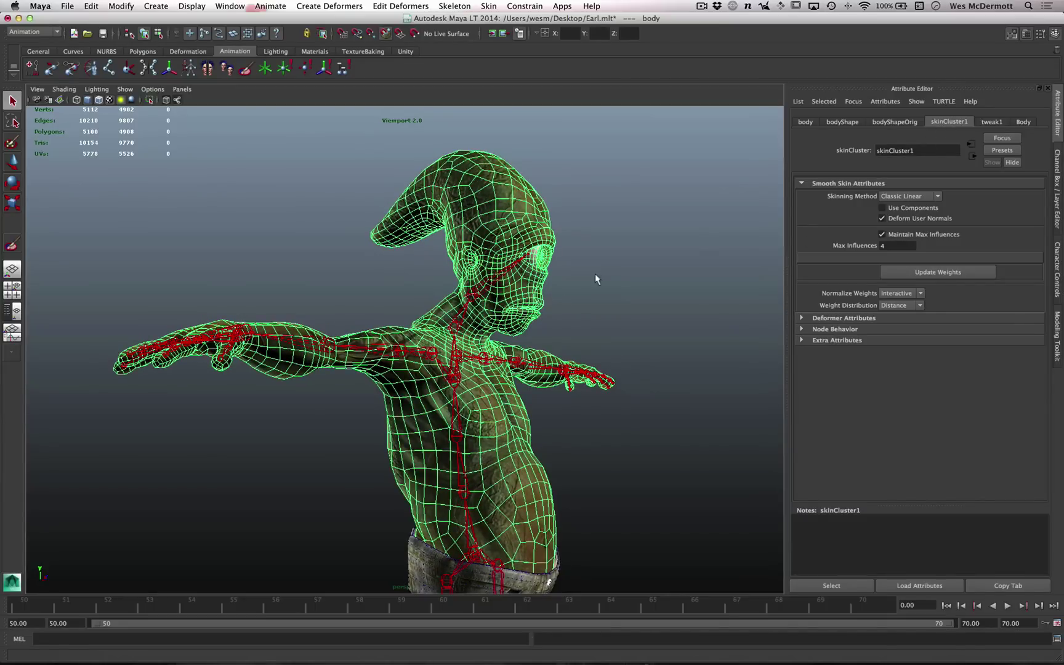
pyautogui.keyDown('alt'); pyautogui.moveTo(597, 279); pyautogui.dragTo(587, 271); pyautogui.keyUp('alt')
# Step: Tear off the Edit Smooth Skin commands as a floating window, start the Paint Skin Weights Tool and open its settings
pyautogui.click(484, 5)
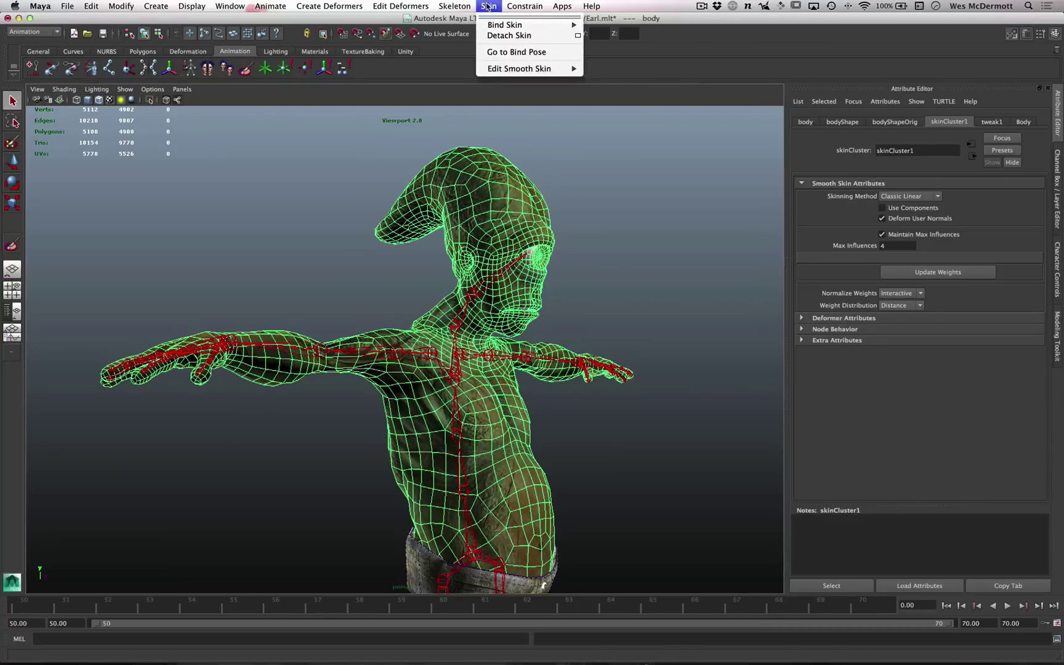
pyautogui.moveTo(486, 68)
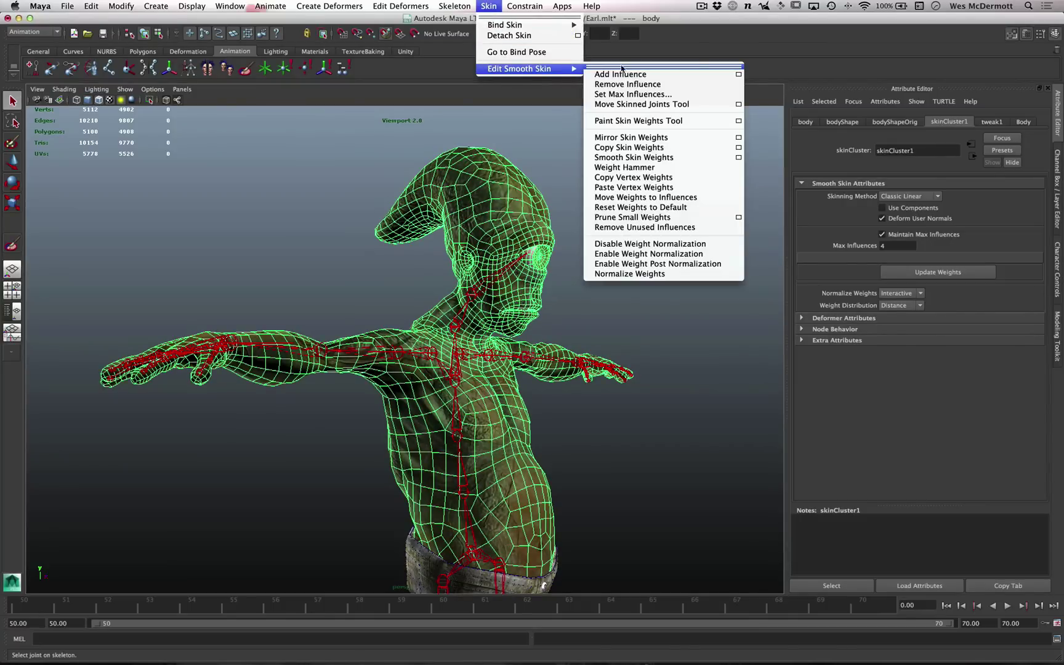
pyautogui.click(676, 68)
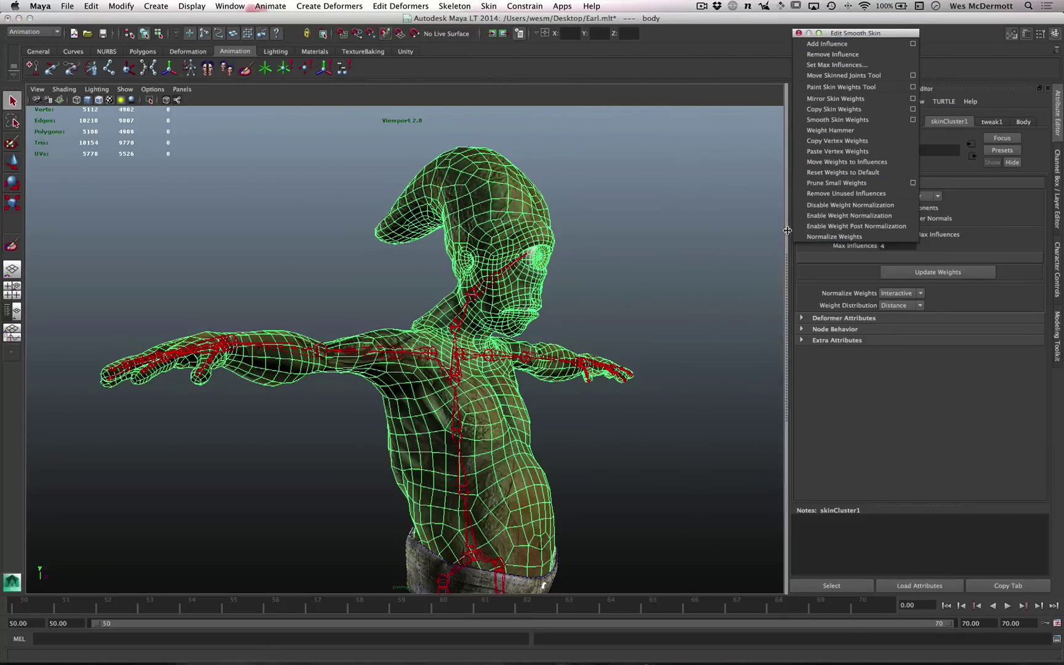
pyautogui.click(837, 88)
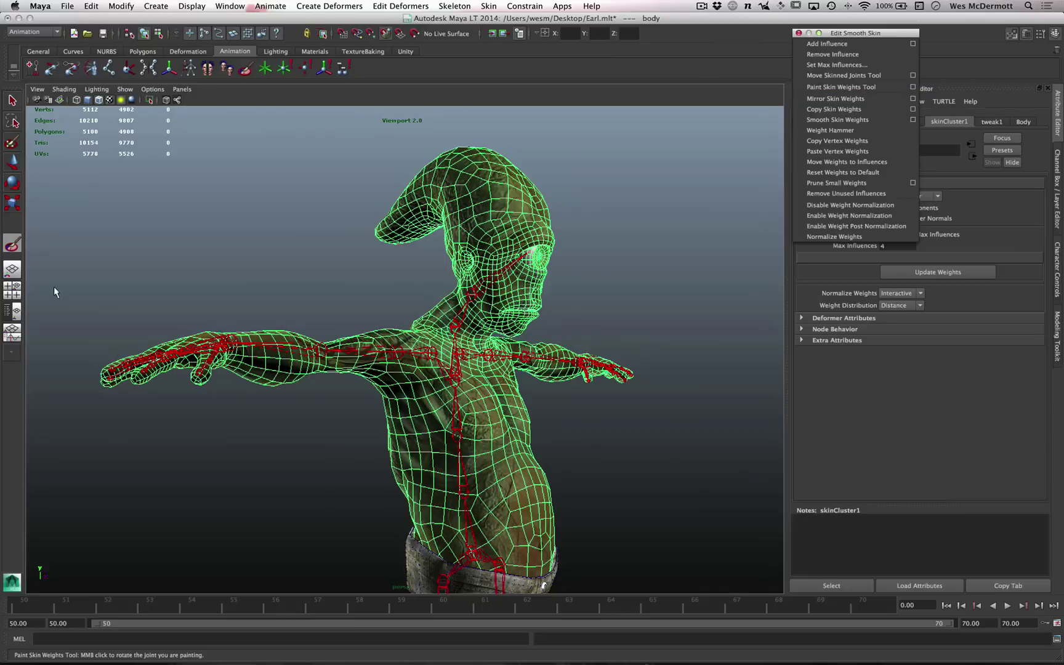
pyautogui.doubleClick(12, 242)
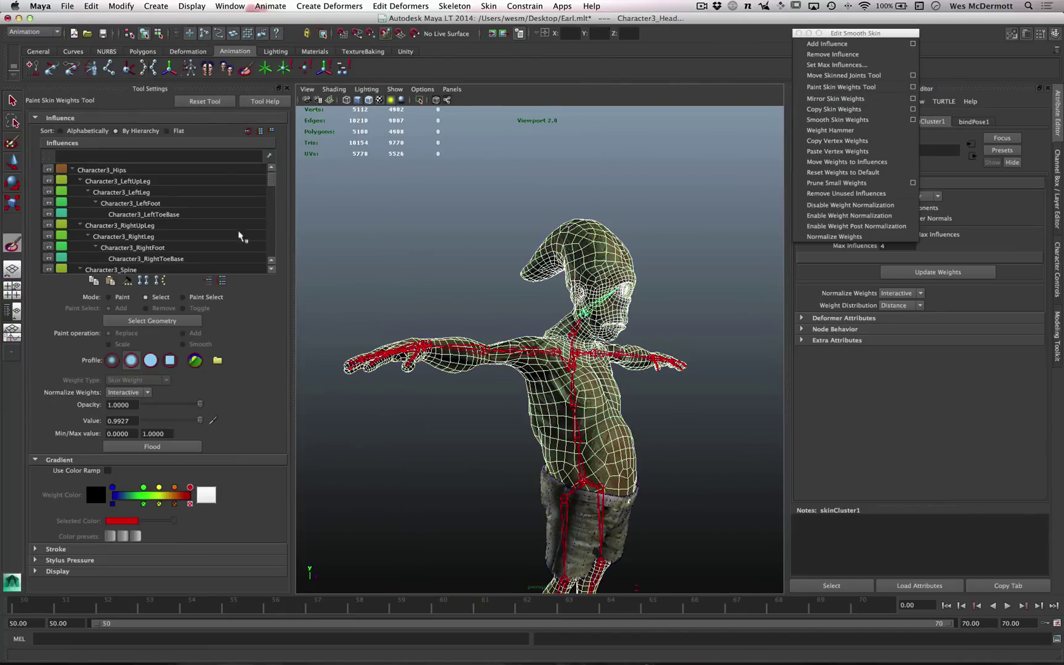
# Step: Set the Paint Skin Weights Tool to Paint mode so the body displays its skin weights
pyautogui.keyDown('alt'); pyautogui.moveTo(542, 313); pyautogui.dragTo(593, 304, button='right'); pyautogui.keyUp('alt')
pyautogui.keyDown('alt'); pyautogui.moveTo(593, 305); pyautogui.dragTo(522, 291, button='middle'); pyautogui.keyUp('alt')
pyautogui.keyDown('alt'); pyautogui.moveTo(522, 292); pyautogui.dragTo(573, 296, button='right'); pyautogui.keyUp('alt')
pyautogui.keyDown('alt'); pyautogui.moveTo(573, 295); pyautogui.dragTo(545, 300); pyautogui.keyUp('alt')
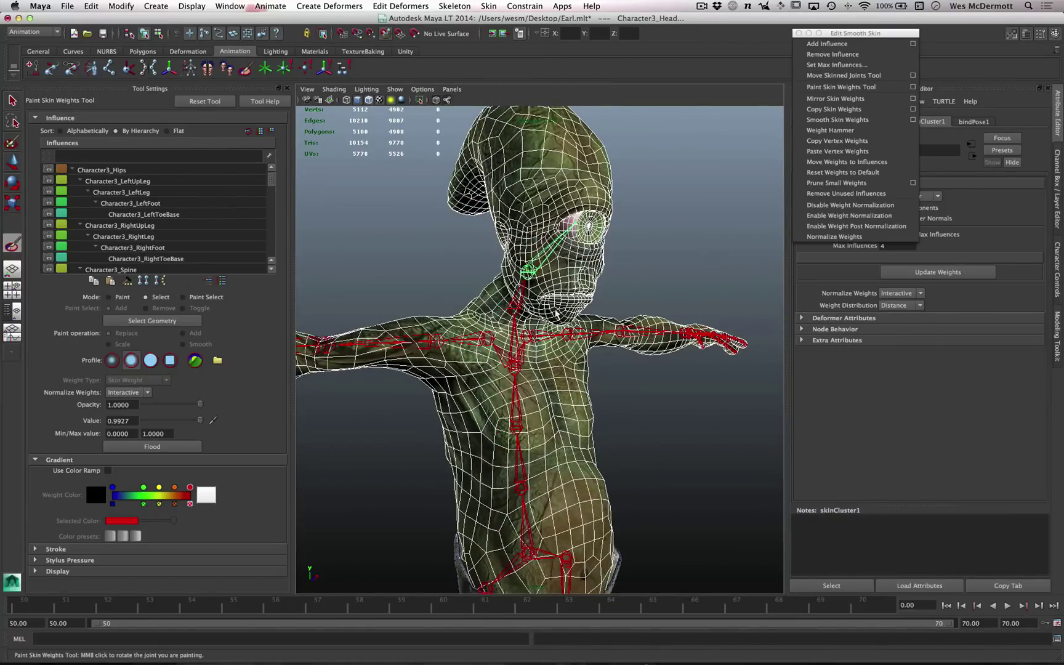
pyautogui.keyDown('alt'); pyautogui.moveTo(532, 283); pyautogui.dragTo(605, 297); pyautogui.keyUp('alt')
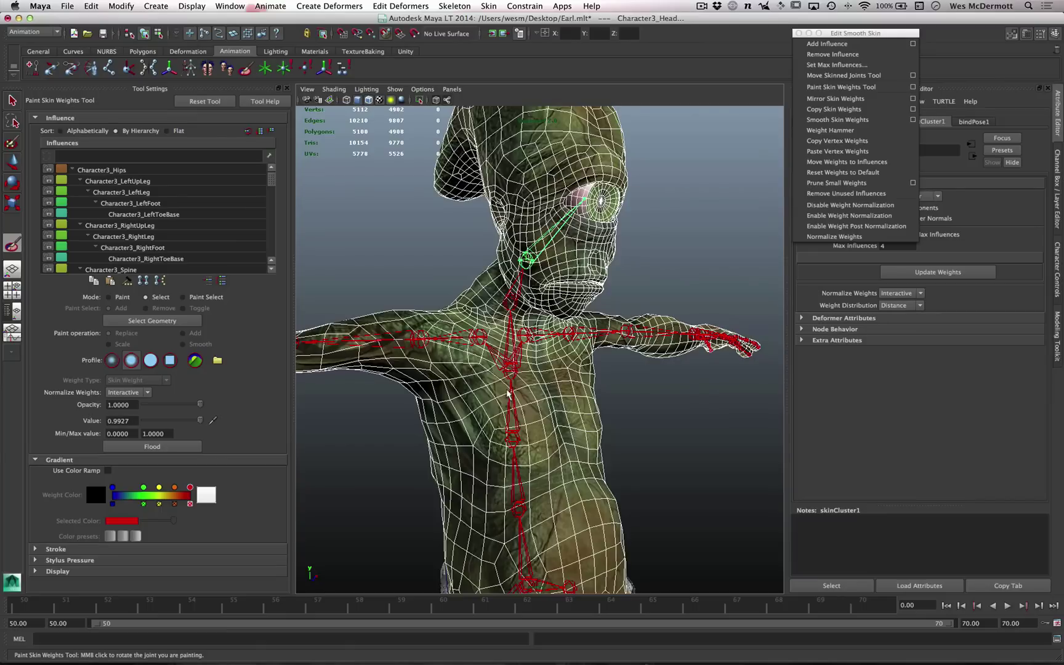
pyautogui.keyDown('alt'); pyautogui.moveTo(489, 367); pyautogui.dragTo(431, 345); pyautogui.keyUp('alt')
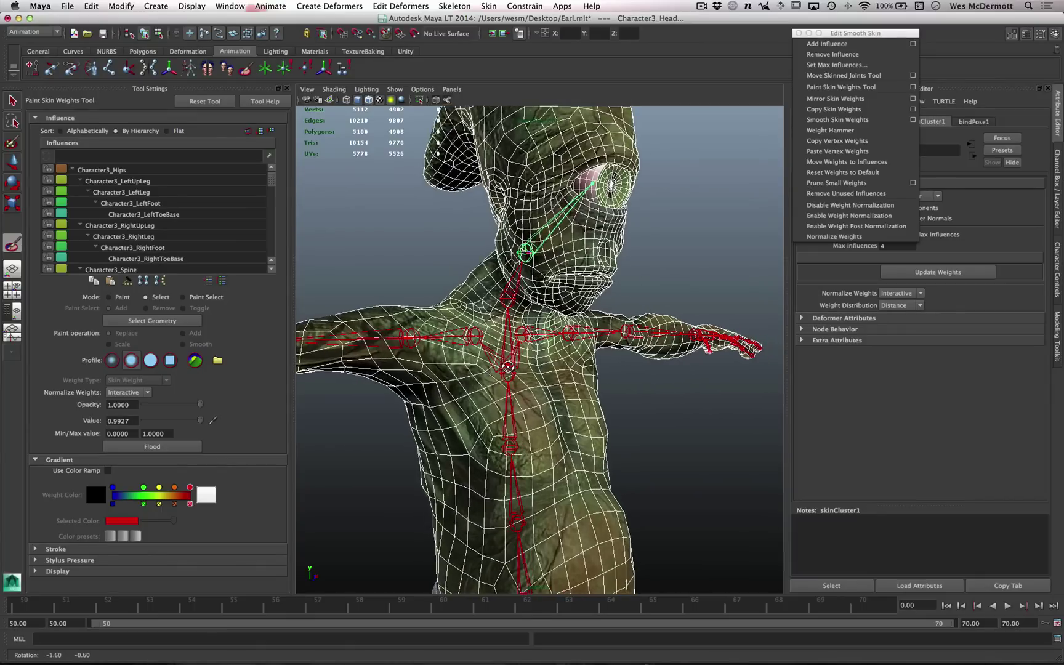
pyautogui.click(122, 298)
# Step: Make the Character3_LeftArm joint the active influence directly on the model to view its weights
pyautogui.moveTo(492, 345)
pyautogui.keyDown('alt'); pyautogui.mouseDown()
pyautogui.moveTo(531, 350)
pyautogui.moveTo(523, 326)
pyautogui.mouseUp(); pyautogui.keyUp('alt')
pyautogui.keyDown('alt'); pyautogui.moveTo(491, 453); pyautogui.dragTo(611, 347); pyautogui.keyUp('alt')
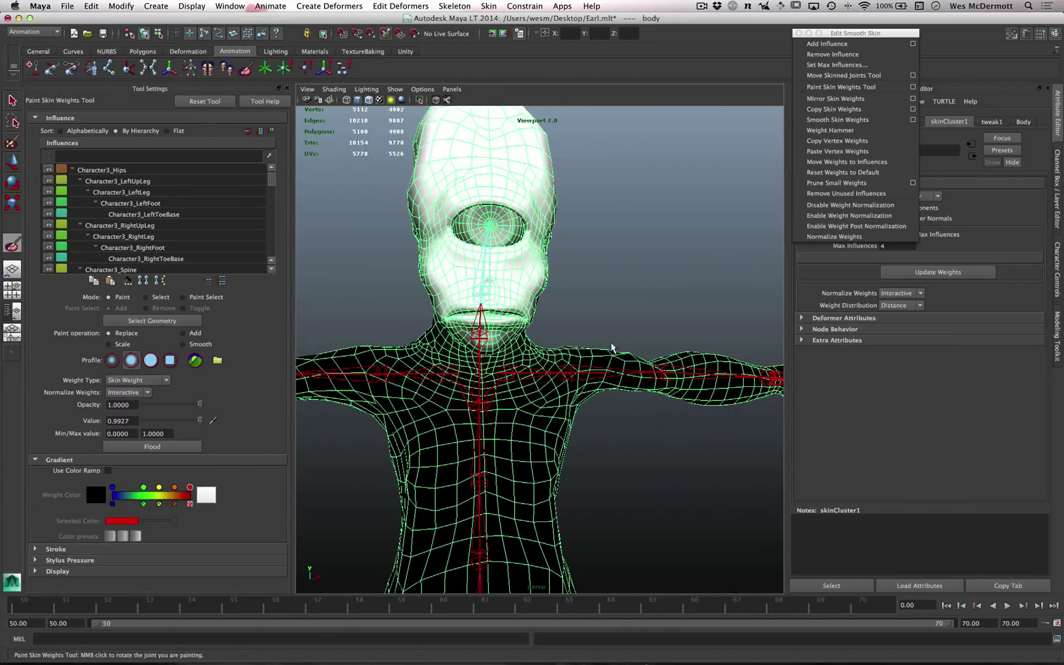
pyautogui.keyDown('alt'); pyautogui.moveTo(544, 296); pyautogui.dragTo(658, 346); pyautogui.keyUp('alt')
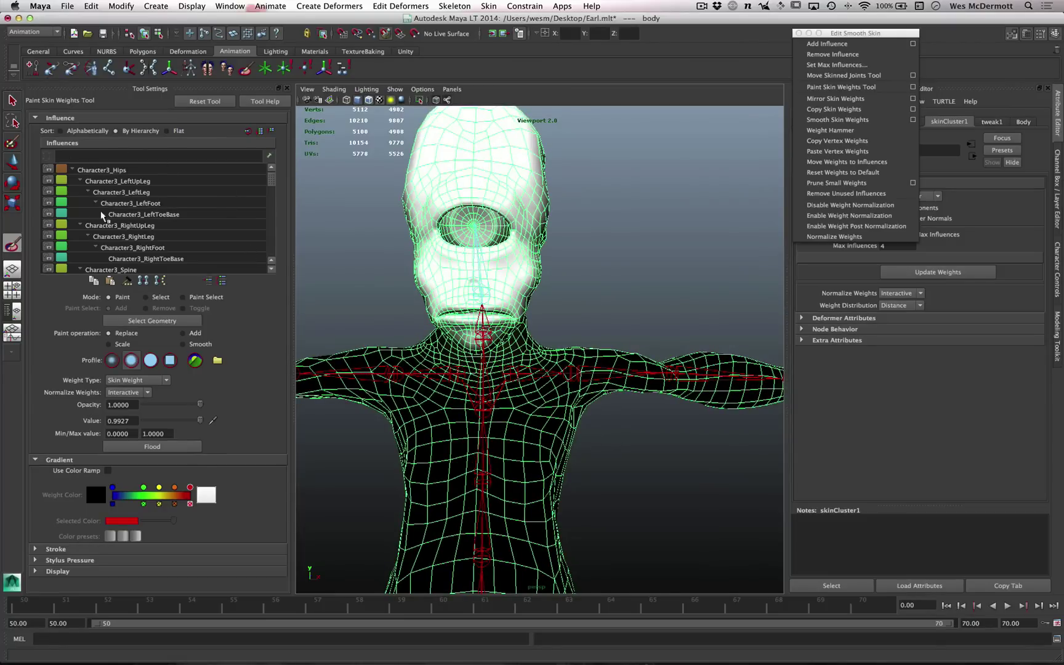
pyautogui.keyDown('alt'); pyautogui.moveTo(548, 388); pyautogui.dragTo(594, 388); pyautogui.keyUp('alt')
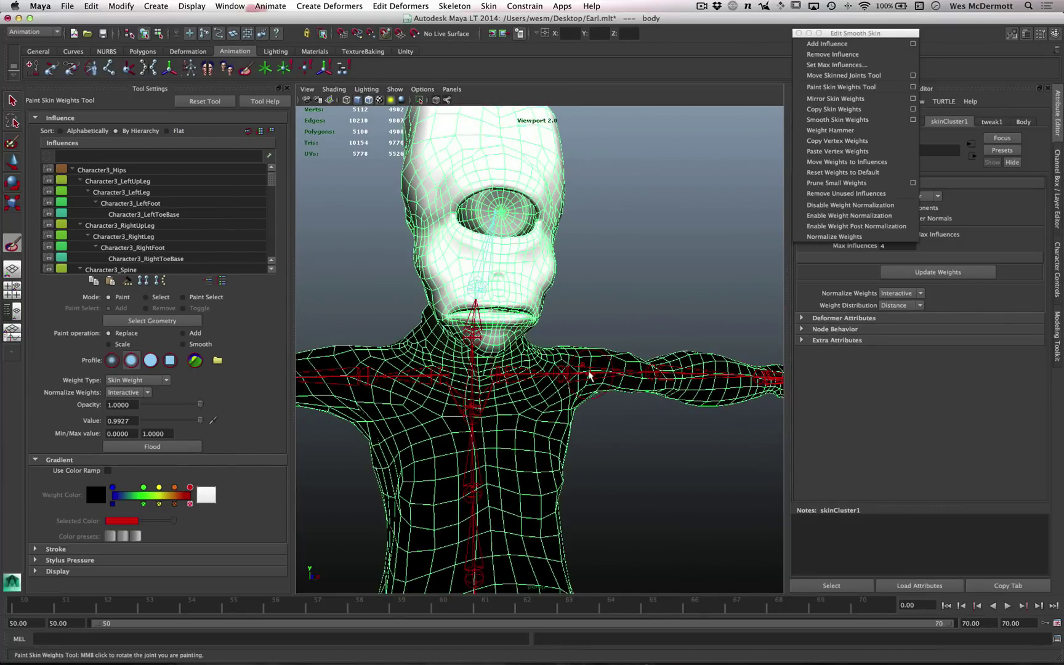
pyautogui.rightClick(590, 375)
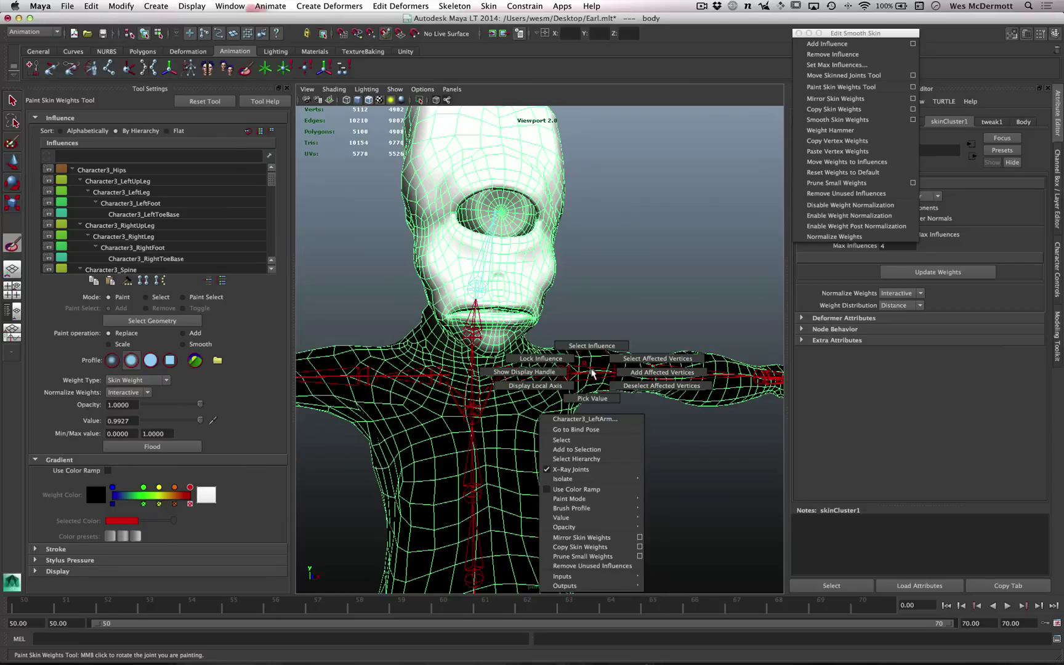
pyautogui.moveTo(591, 369); pyautogui.dragTo(595, 297, button='right')
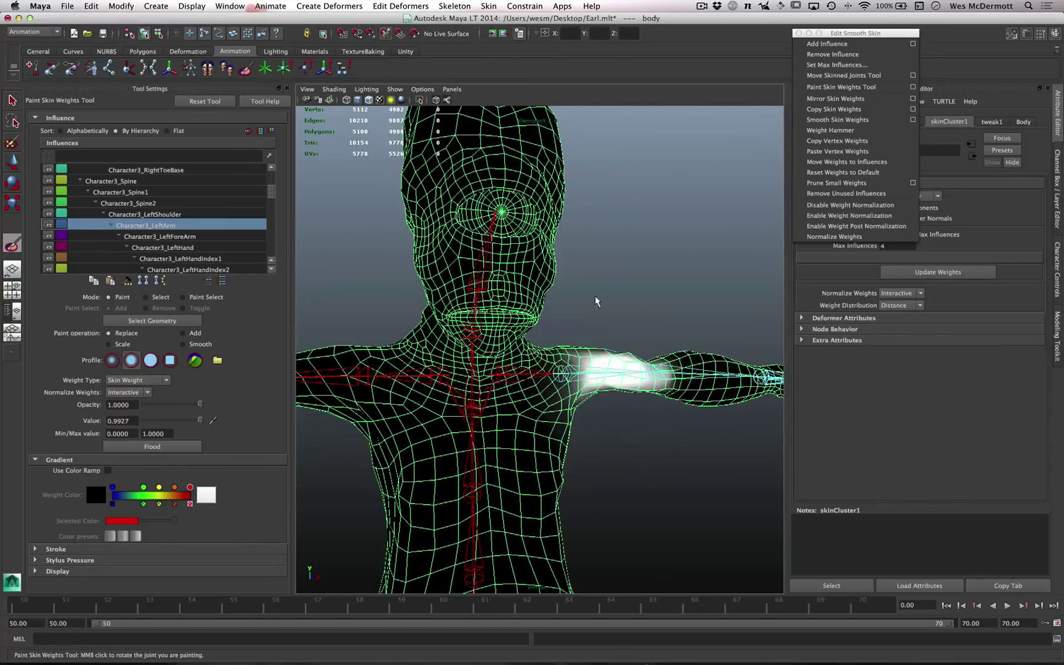
# Step: View the weights of the Character3_LeftForeArm influence and return to the Character3_LeftArm influence
pyautogui.keyDown('alt'); pyautogui.moveTo(630, 395); pyautogui.dragTo(566, 382); pyautogui.keyUp('alt')
pyautogui.moveTo(662, 368); pyautogui.dragTo(650, 298, button='right')
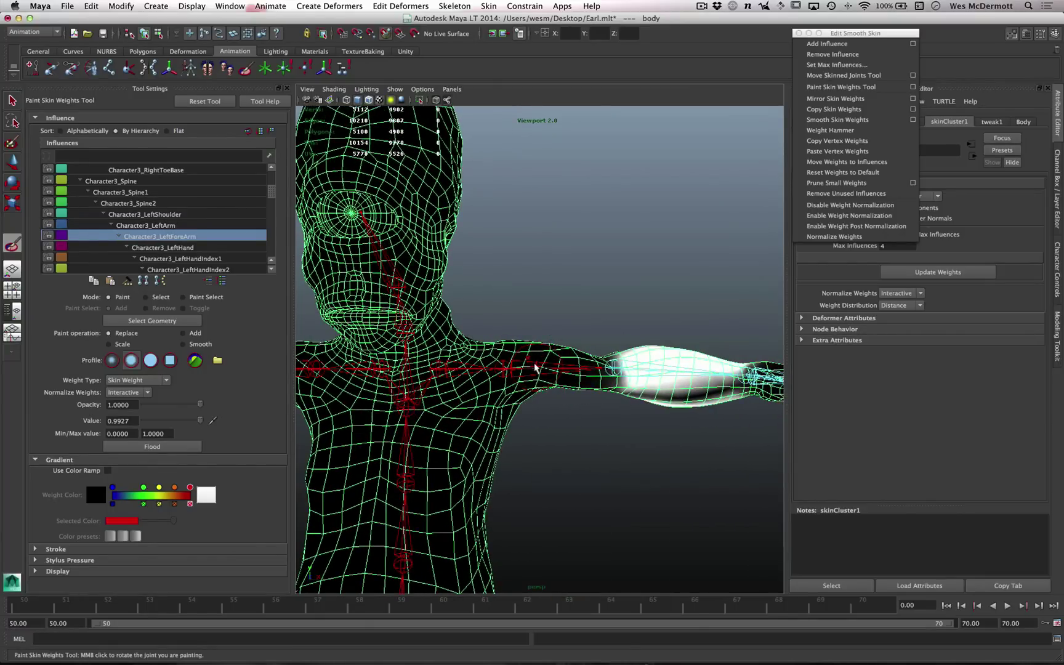
pyautogui.moveTo(535, 368); pyautogui.dragTo(542, 311, button='right')
pyautogui.moveTo(474, 329)
pyautogui.keyDown('alt'); pyautogui.mouseDown()
pyautogui.moveTo(403, 297)
pyautogui.moveTo(521, 314)
pyautogui.moveTo(532, 282)
pyautogui.moveTo(519, 287)
pyautogui.mouseUp(); pyautogui.keyUp('alt')
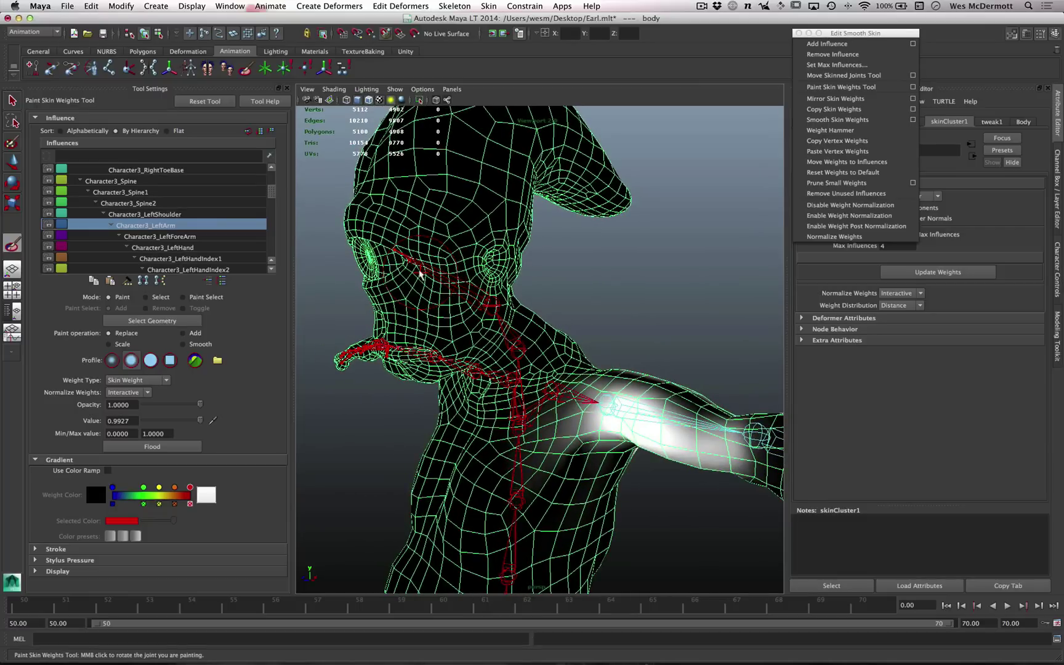
# Step: Make the Character3_Head joint the active influence and change the viewport's lighting mode
pyautogui.moveTo(446, 279); pyautogui.dragTo(449, 249, button='right')
pyautogui.keyDown('alt'); pyautogui.moveTo(391, 330); pyautogui.dragTo(575, 335); pyautogui.keyUp('alt')
pyautogui.moveTo(442, 331)
pyautogui.keyDown('alt'); pyautogui.mouseDown()
pyautogui.moveTo(550, 344)
pyautogui.moveTo(484, 274)
pyautogui.moveTo(561, 286)
pyautogui.mouseUp(); pyautogui.keyUp('alt')
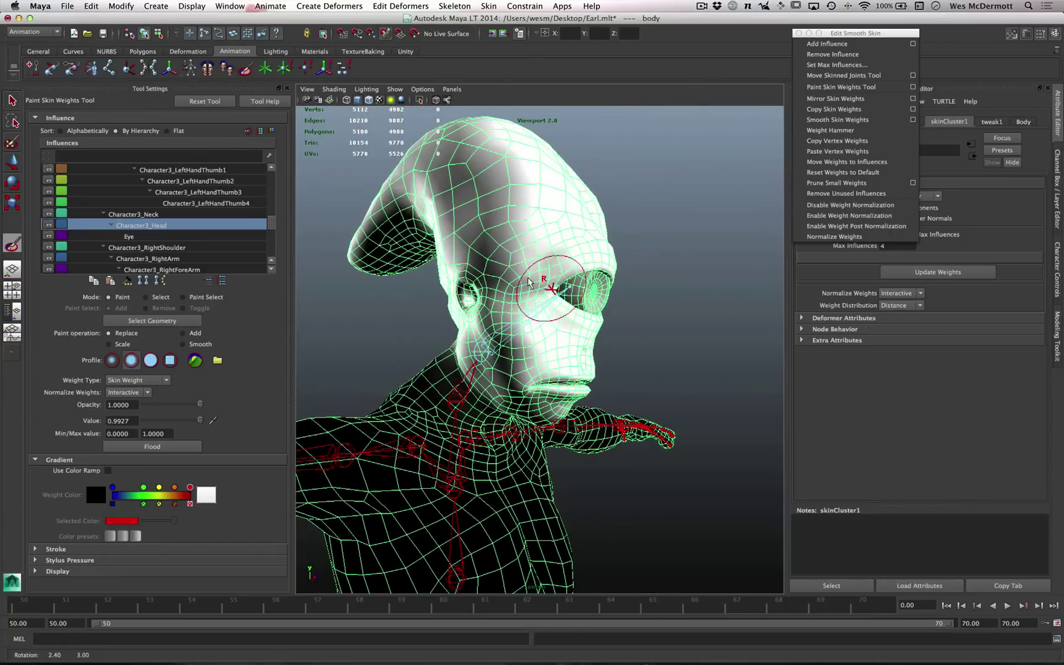
pyautogui.click(391, 100)
# Step: Examine the Head influence's weights around the skull, ear and neck from several angles
pyautogui.keyDown('alt'); pyautogui.moveTo(523, 250); pyautogui.dragTo(555, 337); pyautogui.keyUp('alt')
pyautogui.keyDown('alt'); pyautogui.moveTo(494, 332); pyautogui.dragTo(494, 331, button='middle'); pyautogui.keyUp('alt')
pyautogui.keyDown('alt'); pyautogui.moveTo(495, 331); pyautogui.dragTo(418, 383, button='right'); pyautogui.keyUp('alt')
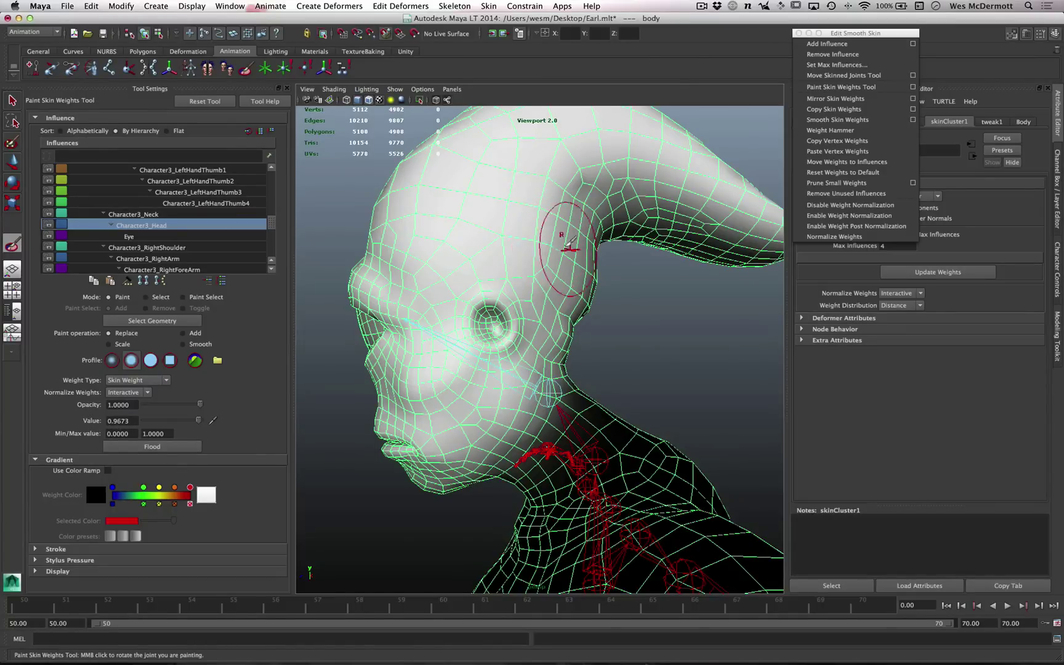
pyautogui.moveTo(562, 268)
pyautogui.keyDown('alt'); pyautogui.mouseDown()
pyautogui.moveTo(577, 270)
pyautogui.moveTo(573, 244)
pyautogui.mouseUp(); pyautogui.keyUp('alt')
pyautogui.keyDown('alt'); pyautogui.moveTo(568, 290); pyautogui.dragTo(569, 244); pyautogui.keyUp('alt')
pyautogui.keyDown('alt'); pyautogui.moveTo(566, 320); pyautogui.dragTo(598, 328); pyautogui.keyUp('alt')
pyautogui.keyDown('alt'); pyautogui.moveTo(502, 370); pyautogui.dragTo(597, 374); pyautogui.keyUp('alt')
pyautogui.keyDown('alt'); pyautogui.moveTo(527, 364); pyautogui.dragTo(500, 362, button='right'); pyautogui.keyUp('alt')
pyautogui.moveTo(500, 362)
pyautogui.keyDown('alt'); pyautogui.mouseDown()
pyautogui.moveTo(591, 363)
pyautogui.moveTo(595, 386)
pyautogui.moveTo(326, 415)
pyautogui.mouseUp(); pyautogui.keyUp('alt')
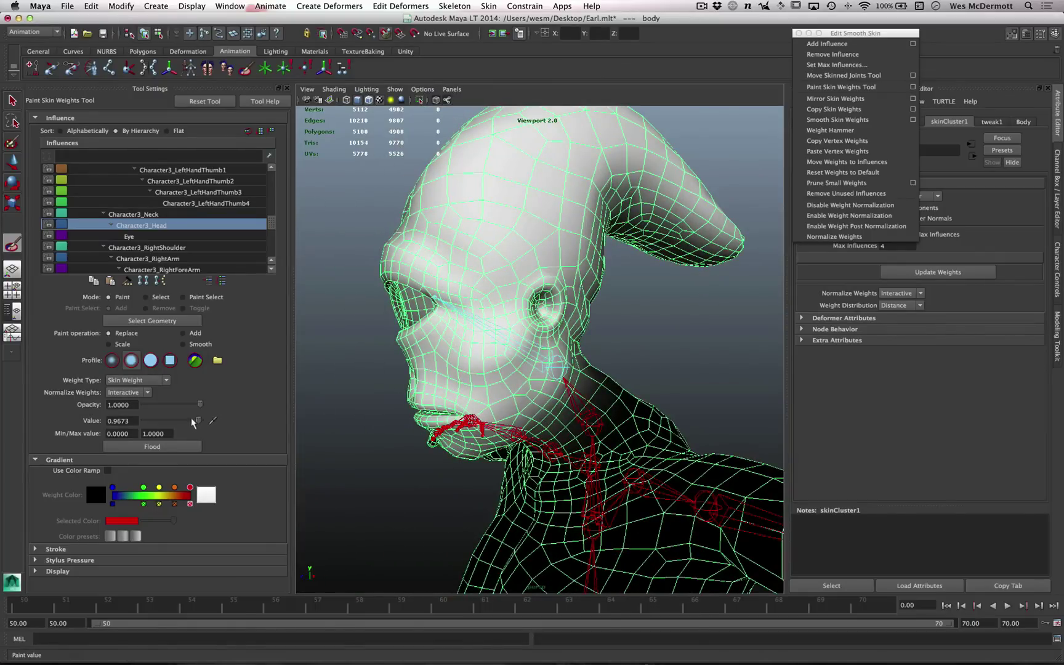
pyautogui.moveTo(489, 343)
pyautogui.keyDown('alt'); pyautogui.mouseDown()
pyautogui.moveTo(499, 228)
pyautogui.moveTo(506, 251)
pyautogui.mouseUp(); pyautogui.keyUp('alt')
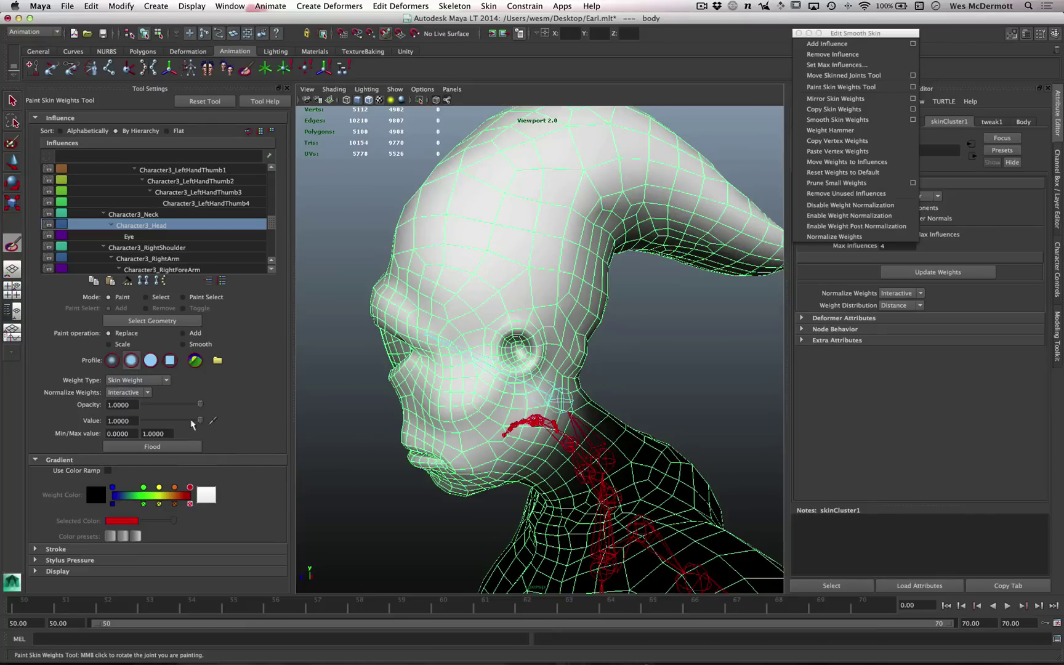
# Step: Paint the side of the skull with a Replace weight value of 0.2621 for the Head influence
pyautogui.moveTo(159, 420); pyautogui.dragTo(156, 421)
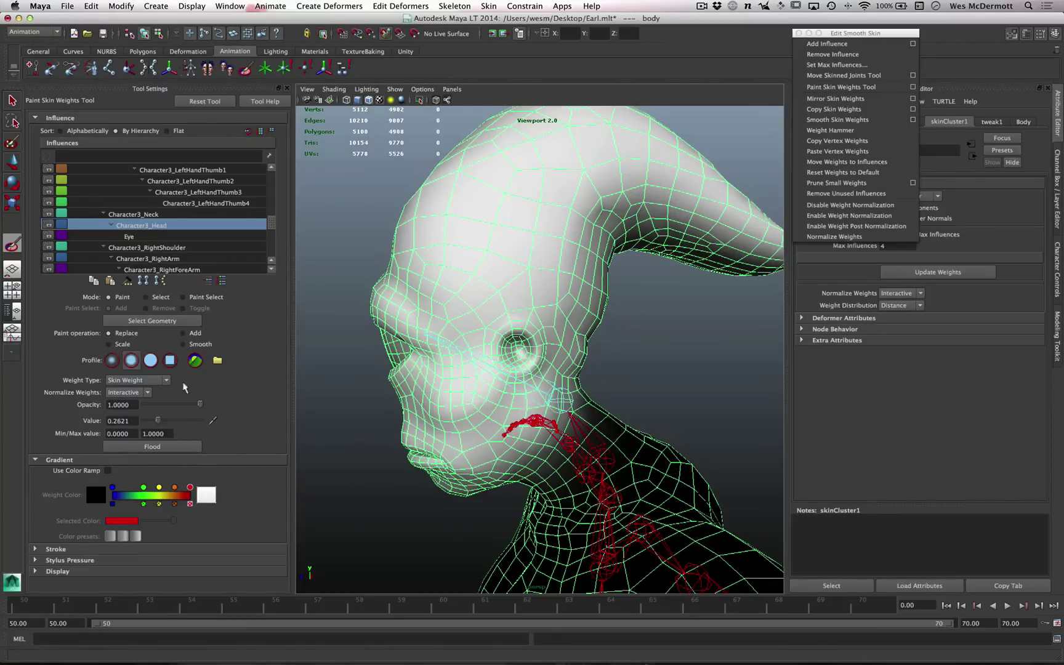
pyautogui.moveTo(487, 251)
pyautogui.mouseDown()
pyautogui.moveTo(545, 206)
pyautogui.moveTo(477, 241)
pyautogui.moveTo(618, 168)
pyautogui.moveTo(570, 262)
pyautogui.moveTo(528, 240)
pyautogui.mouseUp()
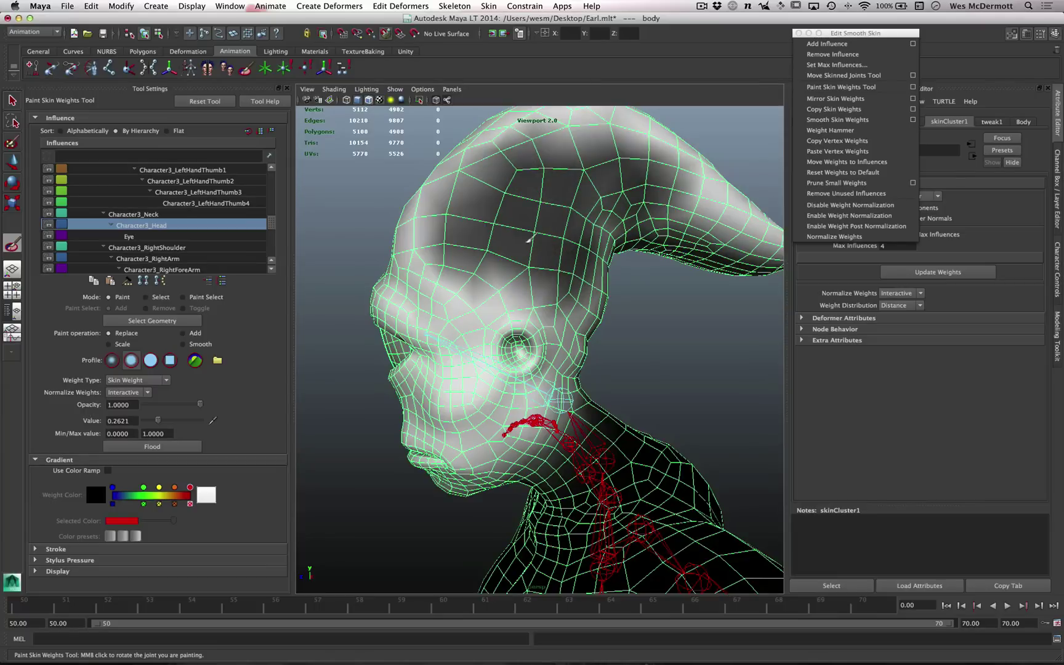
# Step: Set the brush value to 1.0 and repaint the side and top of the skull with full Head weight
pyautogui.moveTo(158, 420); pyautogui.dragTo(202, 420)
pyautogui.moveTo(457, 281)
pyautogui.mouseDown()
pyautogui.moveTo(481, 278)
pyautogui.moveTo(550, 137)
pyautogui.moveTo(552, 283)
pyautogui.mouseUp()
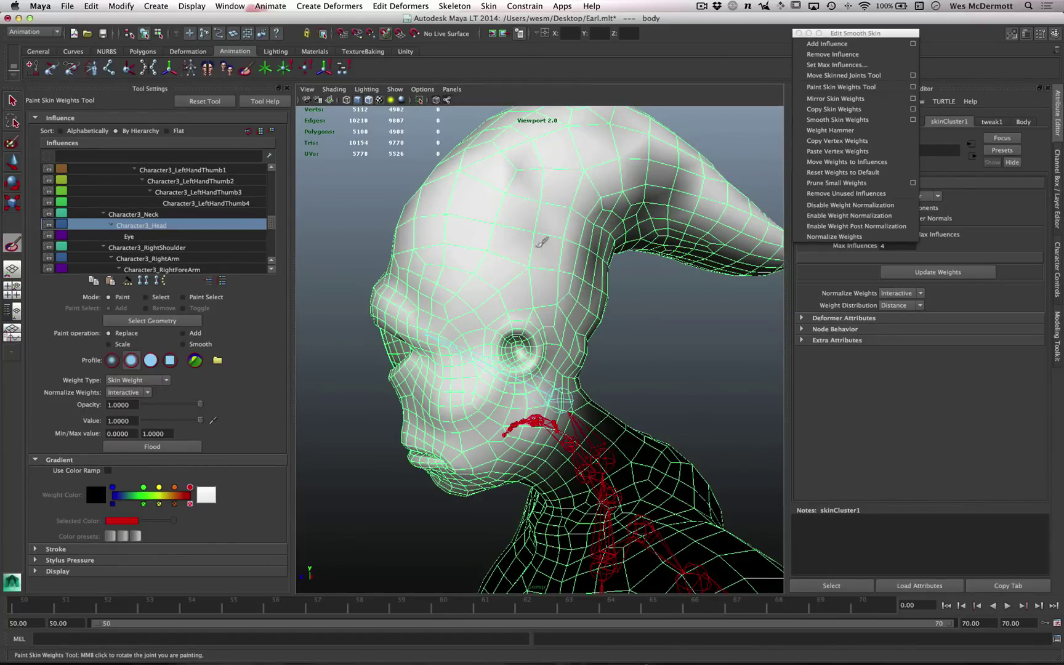
pyautogui.moveTo(618, 183); pyautogui.dragTo(606, 207)
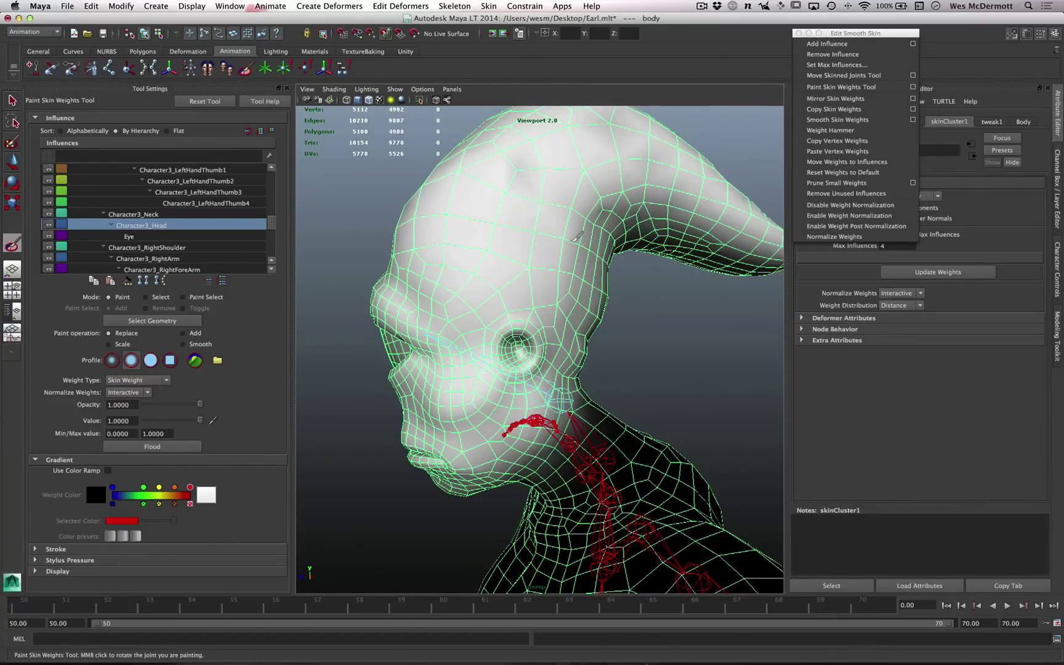
pyautogui.keyDown('alt'); pyautogui.moveTo(572, 241); pyautogui.dragTo(546, 314, button='right'); pyautogui.keyUp('alt')
pyautogui.moveTo(546, 314)
pyautogui.keyDown('alt'); pyautogui.mouseDown()
pyautogui.moveTo(536, 285)
pyautogui.moveTo(551, 271)
pyautogui.mouseUp(); pyautogui.keyUp('alt')
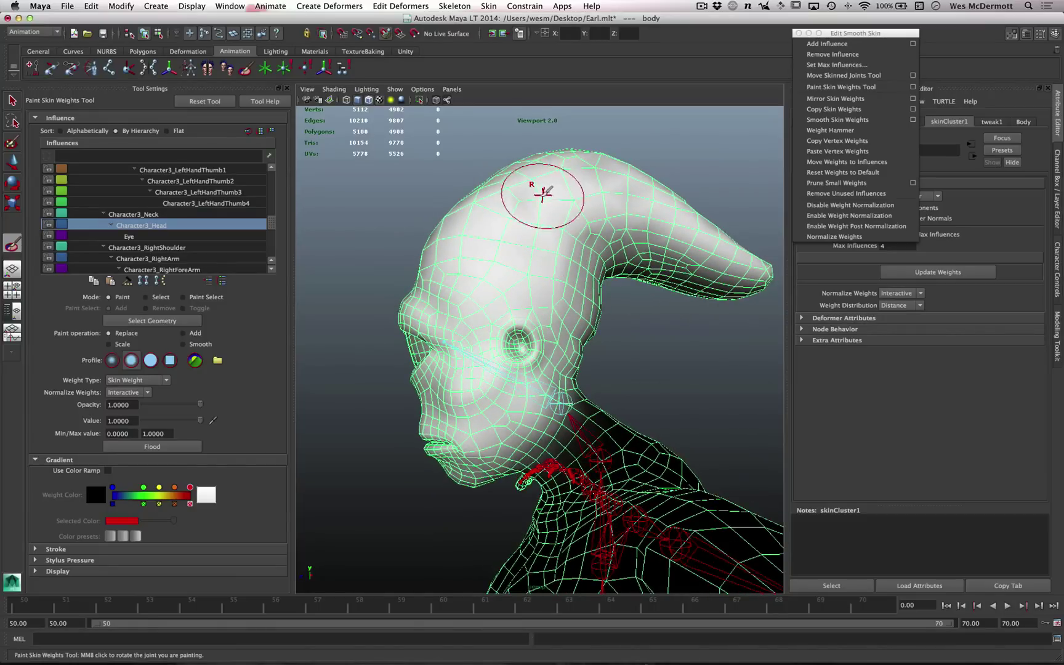
pyautogui.moveTo(577, 321)
pyautogui.keyDown('alt'); pyautogui.mouseDown()
pyautogui.moveTo(630, 331)
pyautogui.moveTo(657, 321)
pyautogui.moveTo(607, 308)
pyautogui.mouseUp(); pyautogui.keyUp('alt')
pyautogui.keyDown('alt'); pyautogui.moveTo(573, 289); pyautogui.dragTo(594, 297, button='right'); pyautogui.keyUp('alt')
pyautogui.keyDown('alt'); pyautogui.moveTo(585, 280); pyautogui.dragTo(551, 265); pyautogui.keyUp('alt')
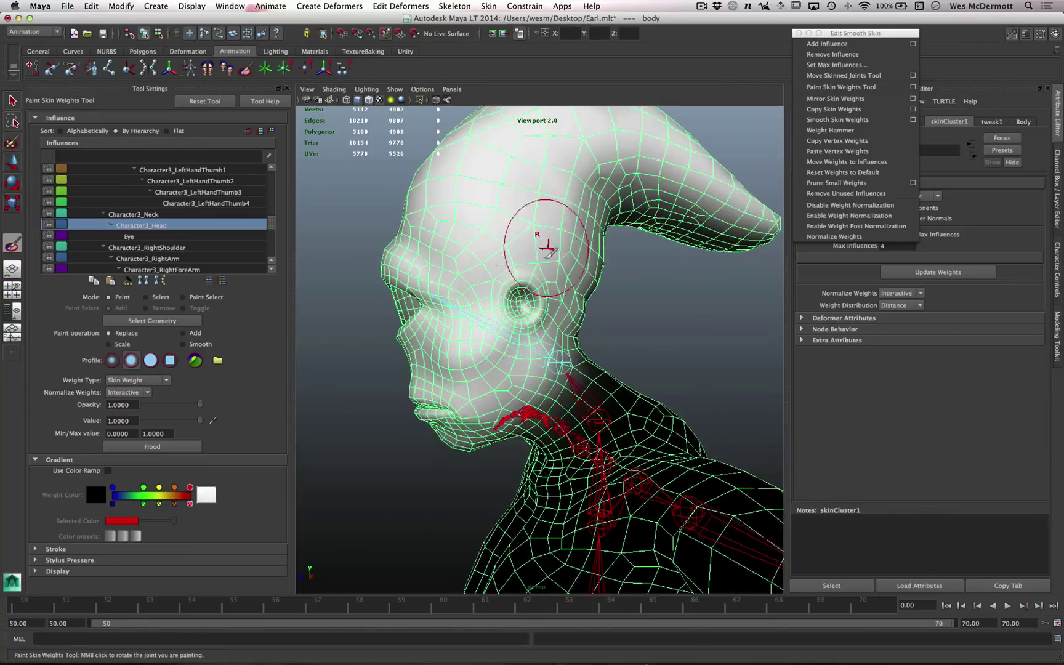
pyautogui.moveTo(554, 161)
pyautogui.keyDown('alt'); pyautogui.mouseDown()
pyautogui.moveTo(570, 268)
pyautogui.moveTo(546, 257)
pyautogui.moveTo(601, 250)
pyautogui.moveTo(548, 253)
pyautogui.moveTo(584, 261)
pyautogui.moveTo(561, 254)
pyautogui.moveTo(589, 273)
pyautogui.moveTo(566, 280)
pyautogui.moveTo(610, 311)
pyautogui.moveTo(565, 305)
pyautogui.moveTo(580, 341)
pyautogui.moveTo(502, 240)
pyautogui.moveTo(582, 356)
pyautogui.moveTo(611, 328)
pyautogui.mouseUp(); pyautogui.keyUp('alt')
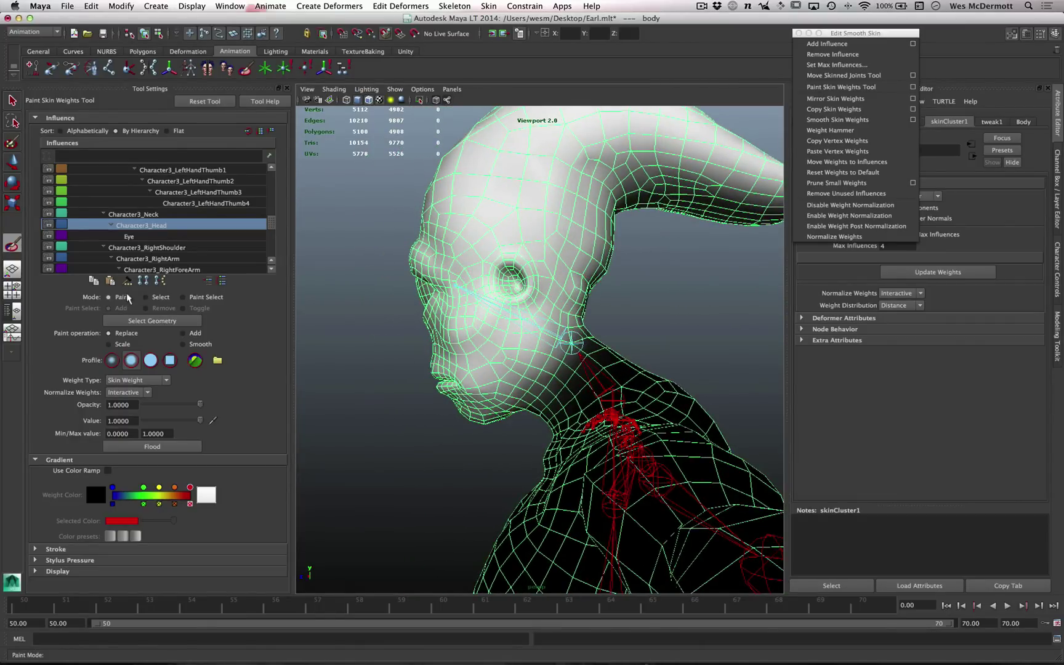
# Step: Set the weight tool to Select mode and put the body mesh into vertex selection
pyautogui.click(160, 297)
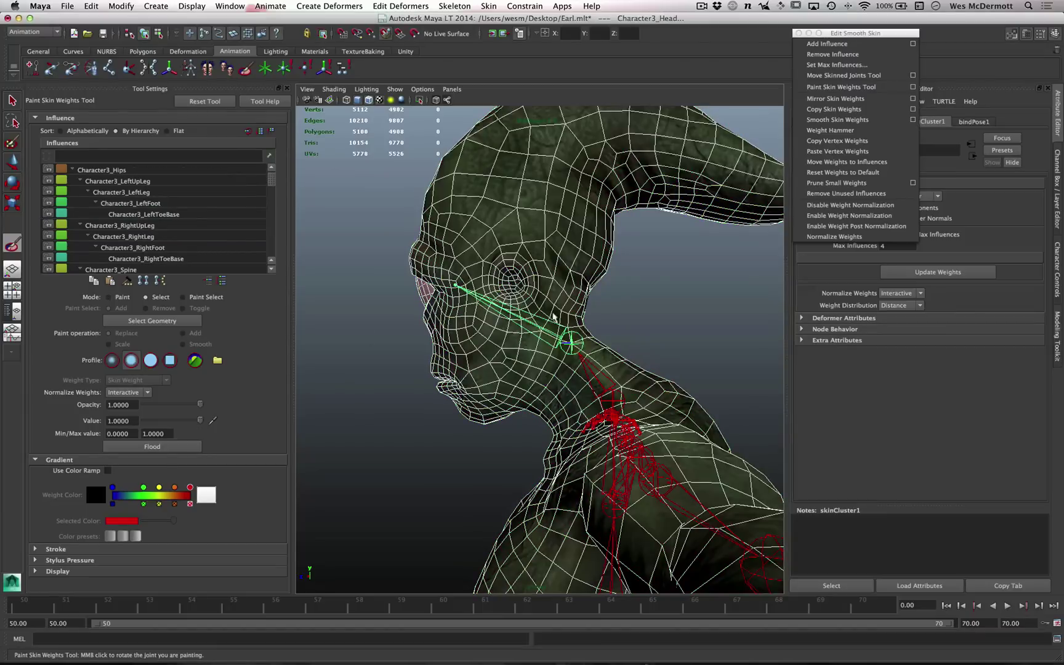
pyautogui.keyDown('alt'); pyautogui.moveTo(589, 292); pyautogui.dragTo(516, 176); pyautogui.keyUp('alt')
pyautogui.keyDown('alt'); pyautogui.moveTo(499, 294); pyautogui.dragTo(573, 316, button='right'); pyautogui.keyUp('alt')
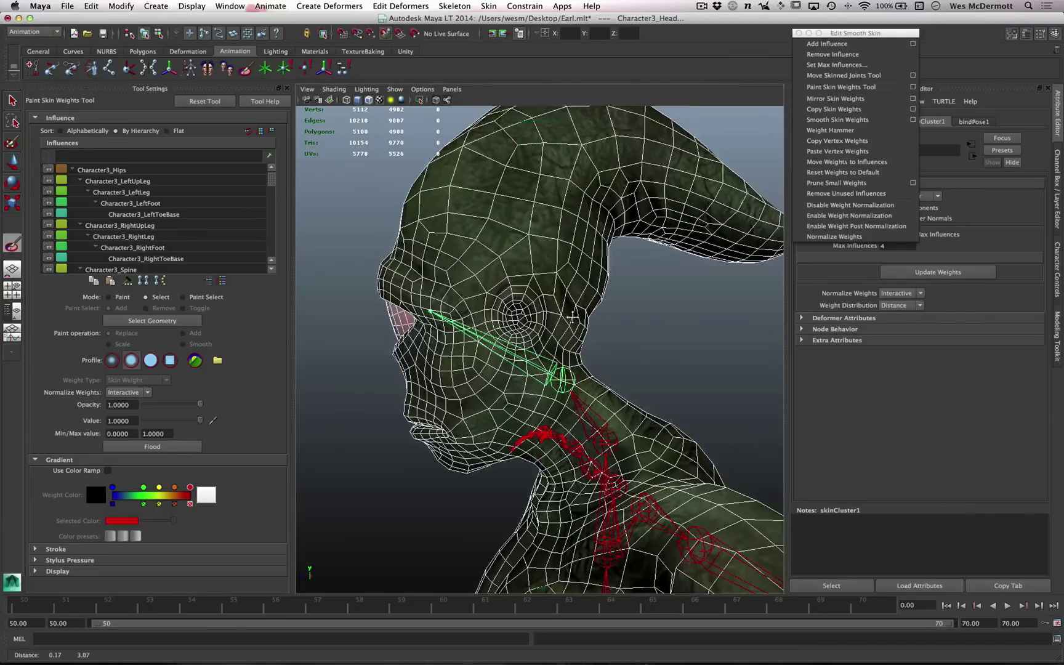
pyautogui.rightClick(510, 248)
pyautogui.click(456, 248)
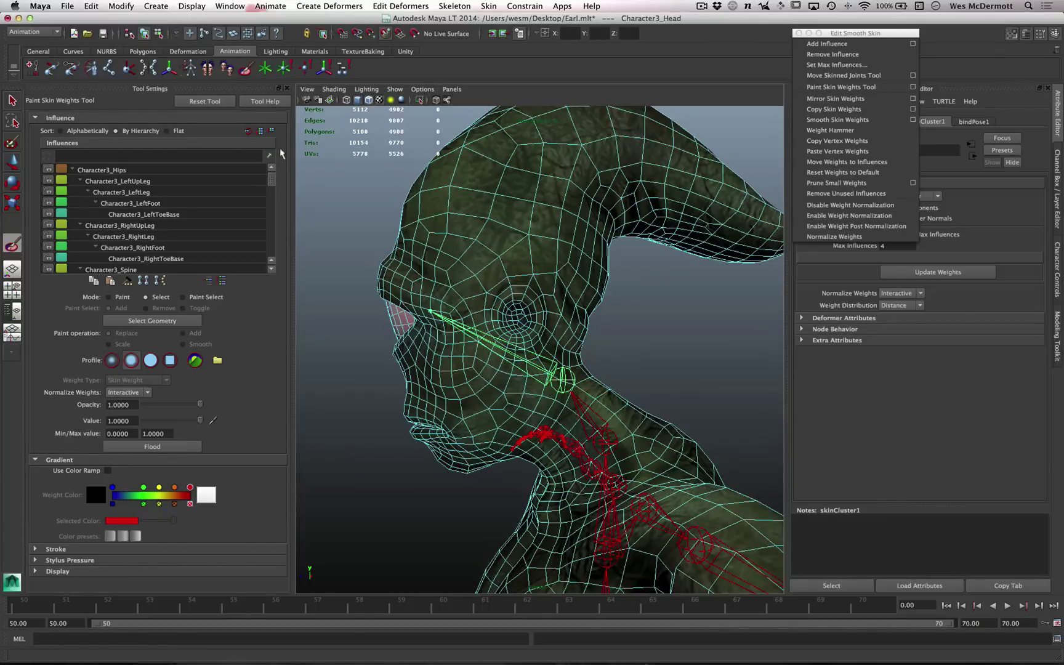
pyautogui.click(168, 34)
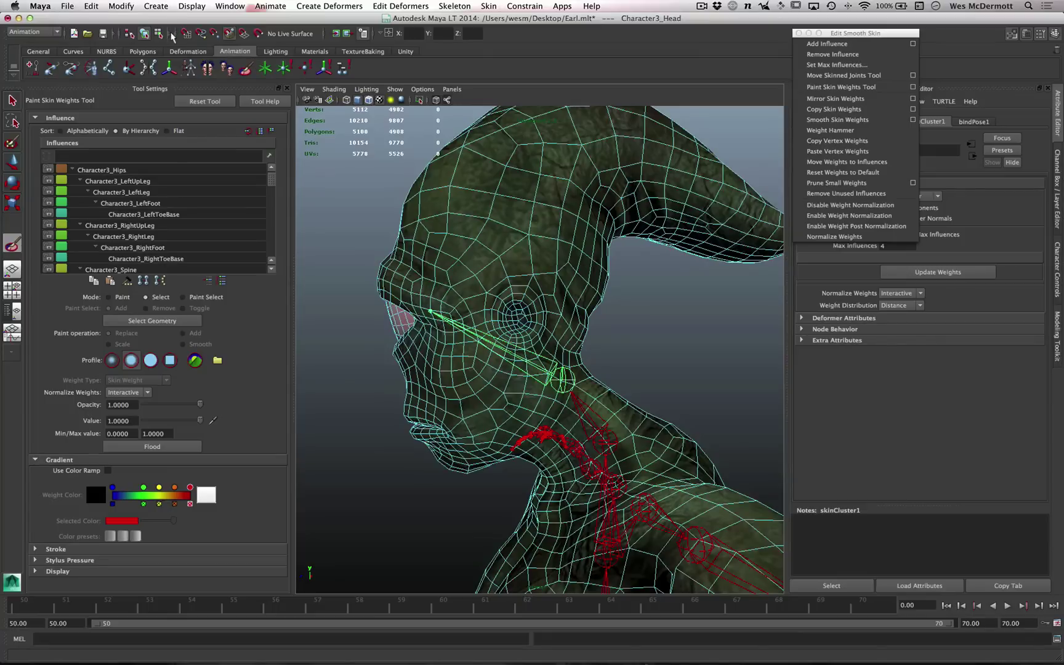
pyautogui.click(171, 34)
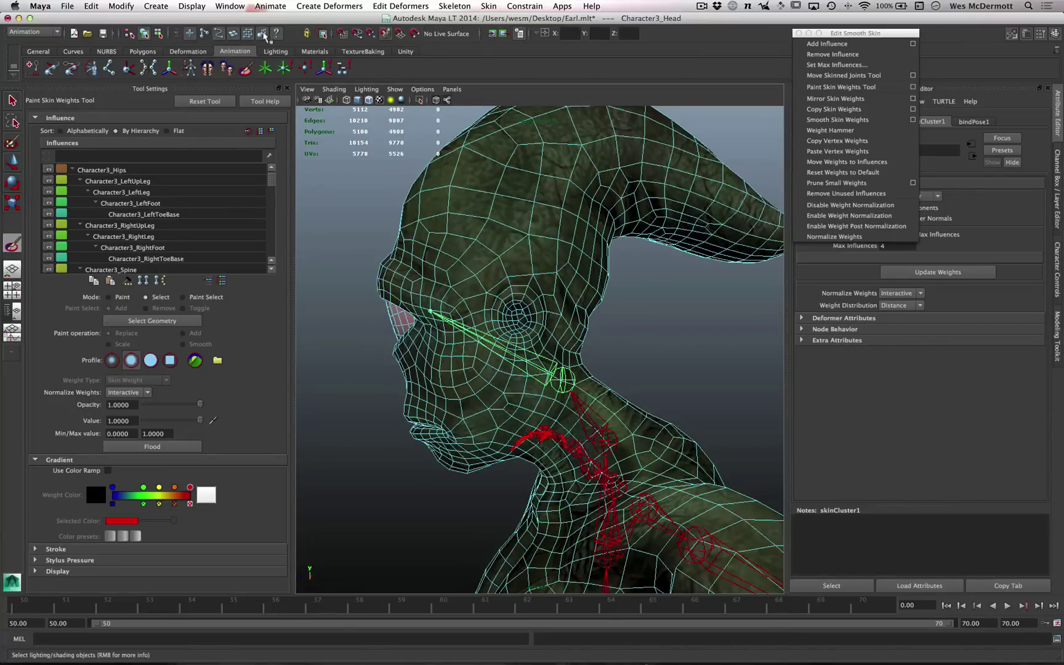
# Step: Switch the viewport to an orthographic side view framed on the character's head
pyautogui.keyDown('alt'); pyautogui.moveTo(544, 363); pyautogui.dragTo(520, 322); pyautogui.keyUp('alt')
pyautogui.press('space')
pyautogui.keyDown('alt'); pyautogui.moveTo(577, 325); pyautogui.dragTo(457, 288, button='right'); pyautogui.keyUp('alt')
pyautogui.keyDown('alt'); pyautogui.click(729, 375); pyautogui.keyUp('alt')
pyautogui.keyDown('alt'); pyautogui.moveTo(726, 368); pyautogui.dragTo(570, 372, button='middle'); pyautogui.keyUp('alt')
# Step: Select all the vertices of the head above the neck with the Lasso Tool
pyautogui.click(15, 122)
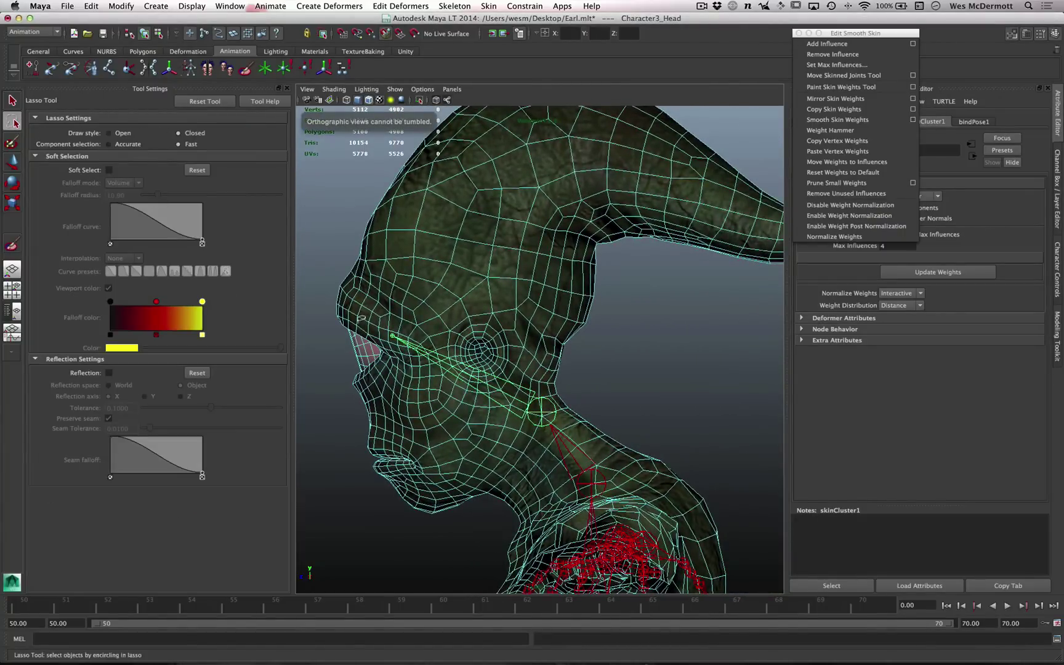
pyautogui.keyDown('alt'); pyautogui.moveTo(360, 319); pyautogui.dragTo(340, 321, button='right'); pyautogui.keyUp('alt')
pyautogui.click(339, 314)
pyautogui.moveTo(405, 191)
pyautogui.mouseDown()
pyautogui.moveTo(459, 541)
pyautogui.moveTo(520, 471)
pyautogui.moveTo(791, 265)
pyautogui.moveTo(650, 86)
pyautogui.mouseUp()
pyautogui.moveTo(389, 145); pyautogui.dragTo(404, 188)
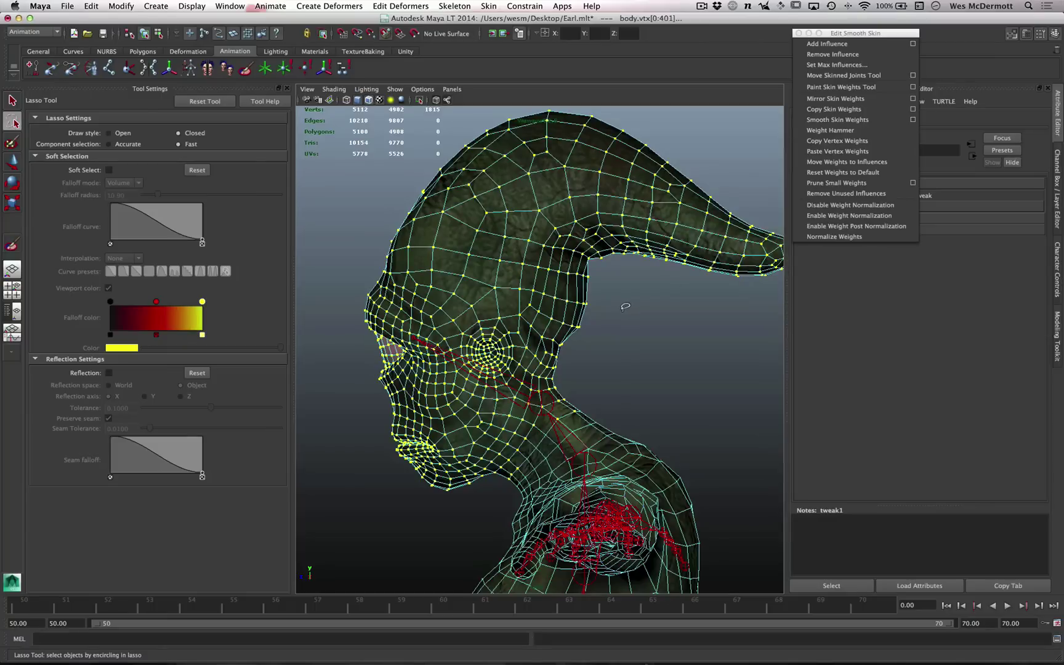
# Step: Return to the Paint Skin Weights Tool in Paint mode and flood the selected head vertices with a value of 1.0
pyautogui.click(828, 87)
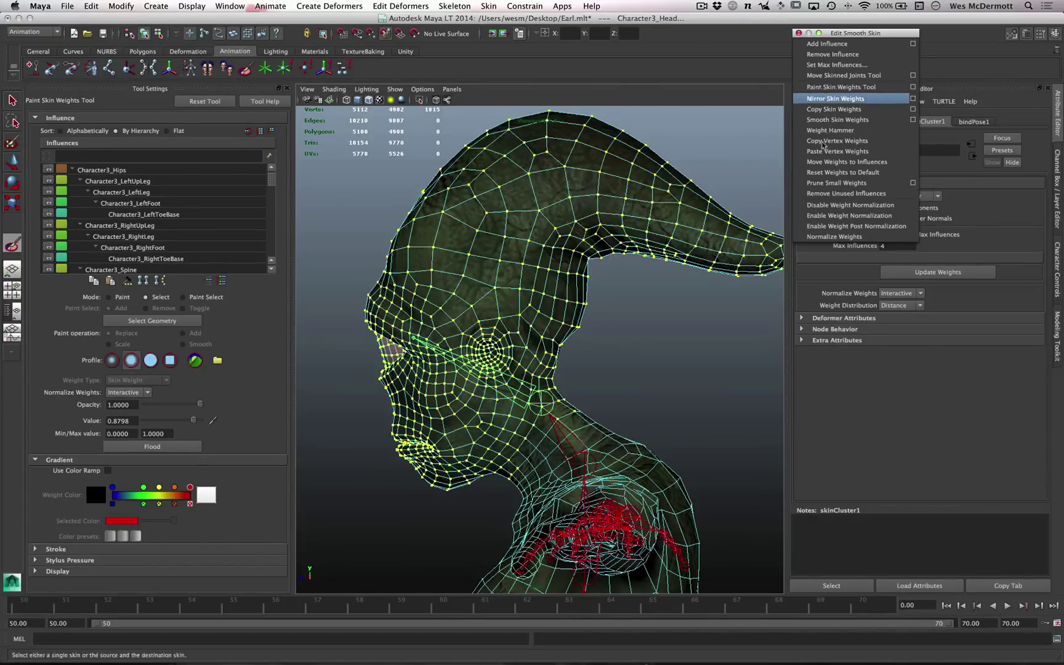
pyautogui.click(119, 298)
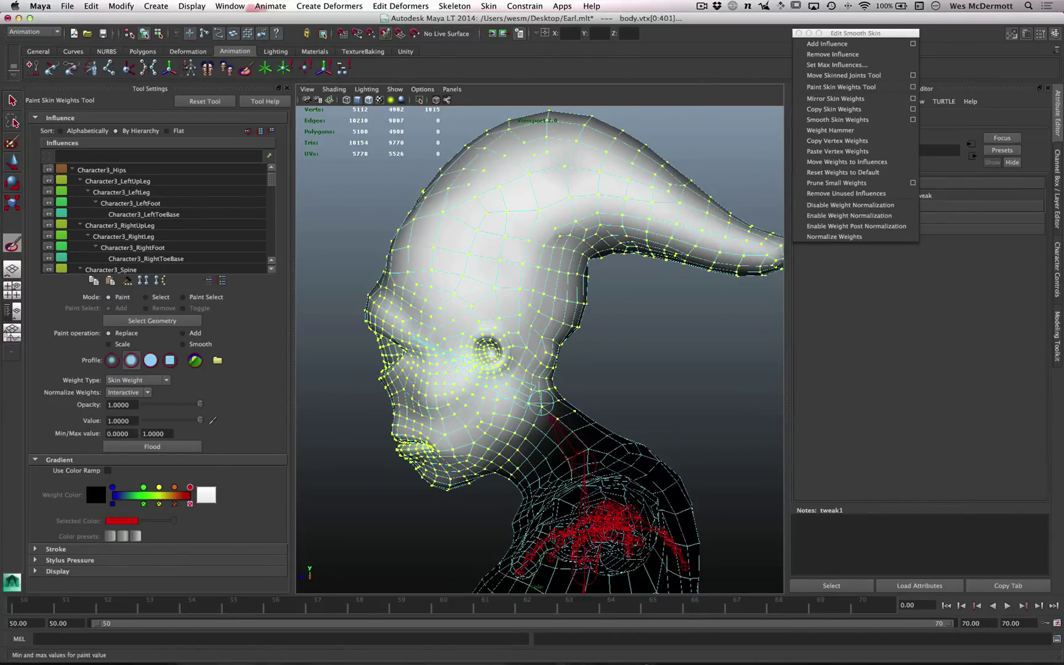
pyautogui.click(152, 446)
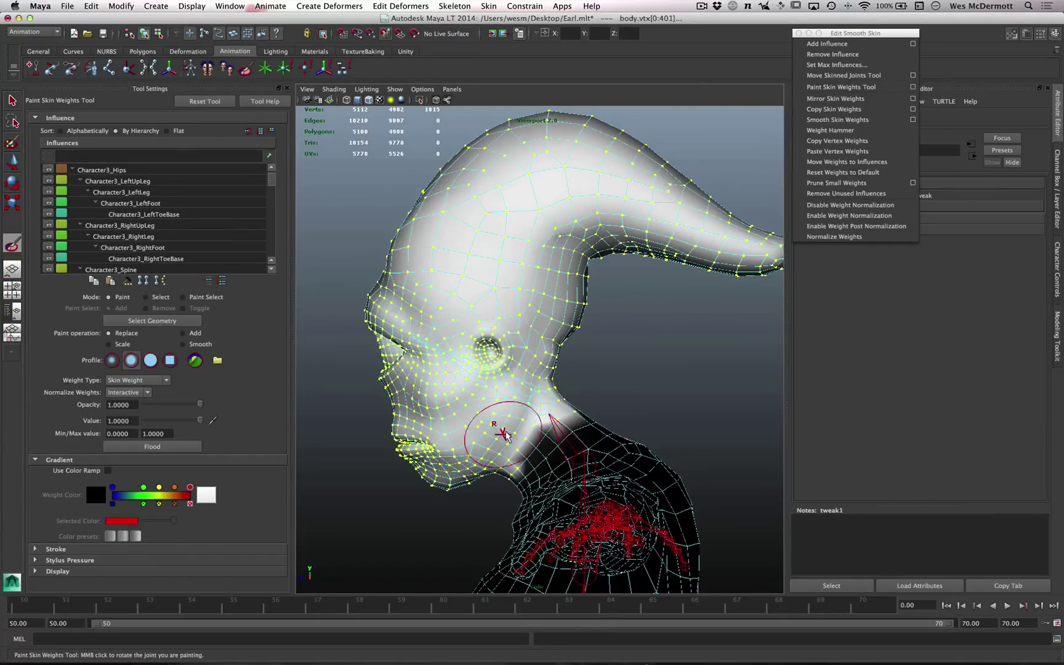
# Step: Reselect the whole body geometry for painting and switch back to a perspective view of the neck
pyautogui.keyDown('alt'); pyautogui.moveTo(524, 442); pyautogui.dragTo(622, 444, button='right'); pyautogui.keyUp('alt')
pyautogui.keyDown('alt'); pyautogui.moveTo(620, 431); pyautogui.dragTo(609, 359, button='middle'); pyautogui.keyUp('alt')
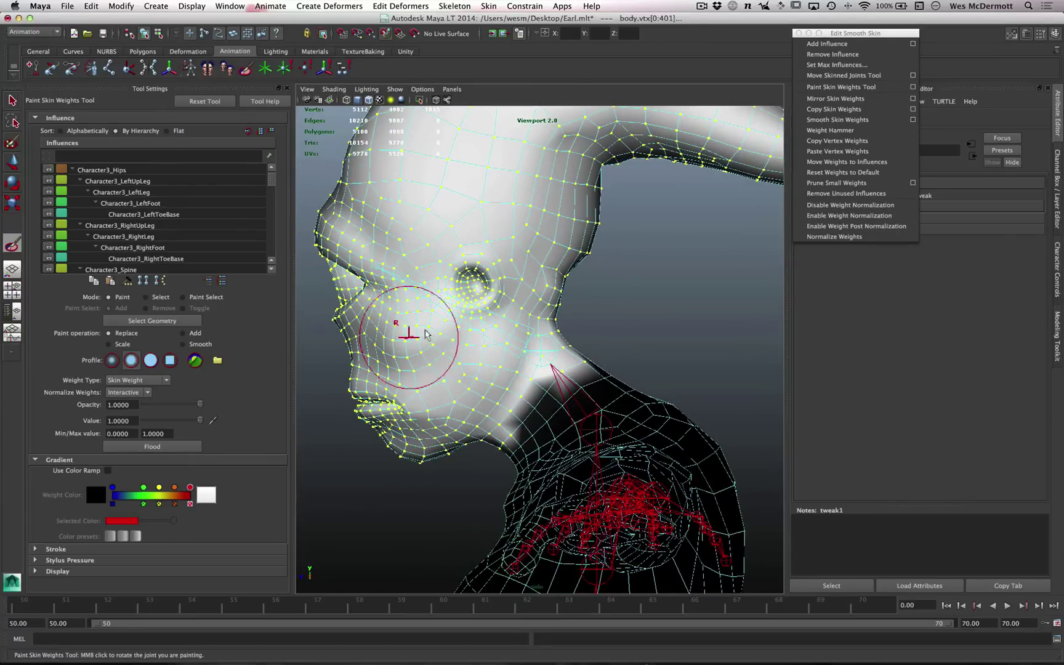
pyautogui.click(172, 321)
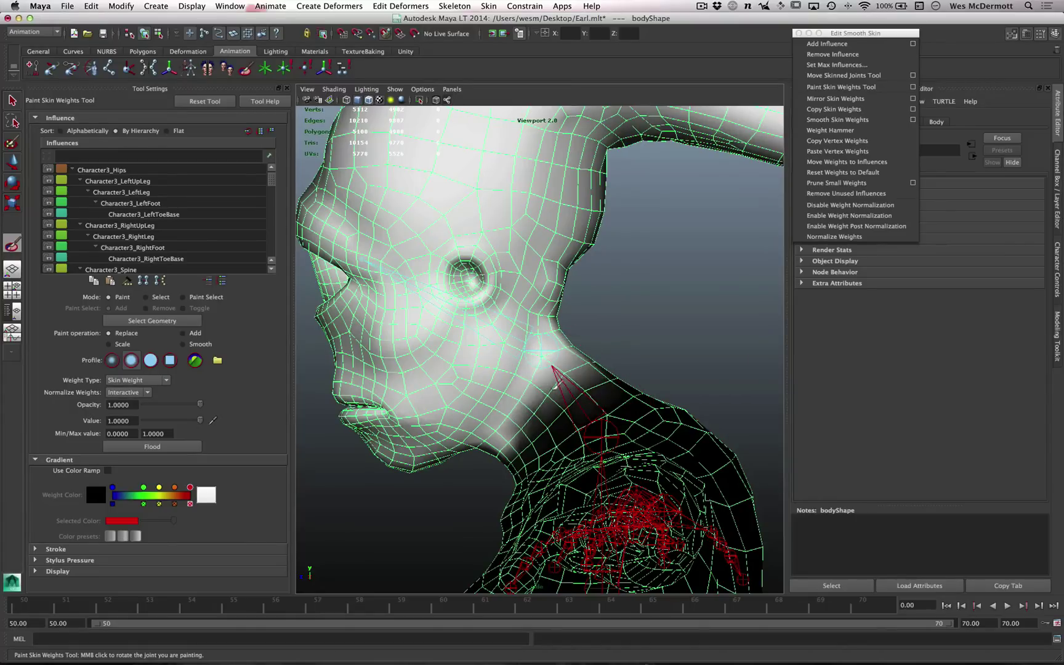
pyautogui.keyDown('alt'); pyautogui.moveTo(612, 408); pyautogui.dragTo(598, 397); pyautogui.keyUp('alt')
pyautogui.press('space')
pyautogui.moveTo(591, 352); pyautogui.dragTo(591, 328)
pyautogui.keyDown('alt'); pyautogui.moveTo(622, 369); pyautogui.dragTo(573, 405); pyautogui.keyUp('alt')
pyautogui.keyDown('alt'); pyautogui.moveTo(573, 405); pyautogui.dragTo(646, 390, button='right'); pyautogui.keyUp('alt')
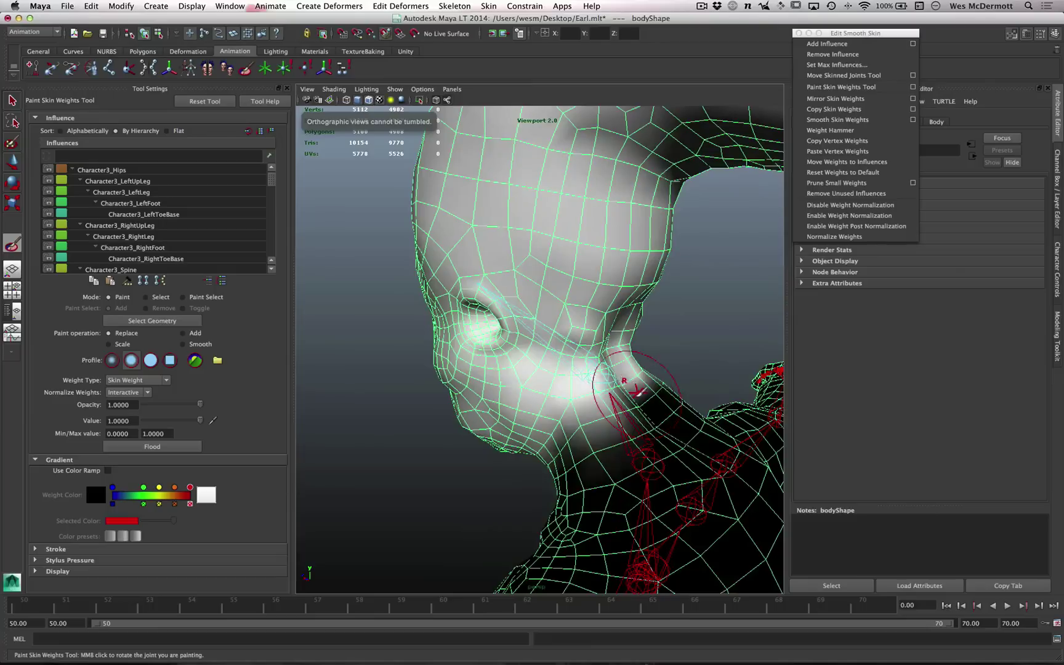
# Step: Smooth the Head joint's weights around the front and sides of the neck
pyautogui.moveTo(607, 423)
pyautogui.keyDown('alt'); pyautogui.mouseDown()
pyautogui.moveTo(577, 474)
pyautogui.moveTo(522, 455)
pyautogui.moveTo(434, 394)
pyautogui.moveTo(425, 376)
pyautogui.mouseUp(); pyautogui.keyUp('alt')
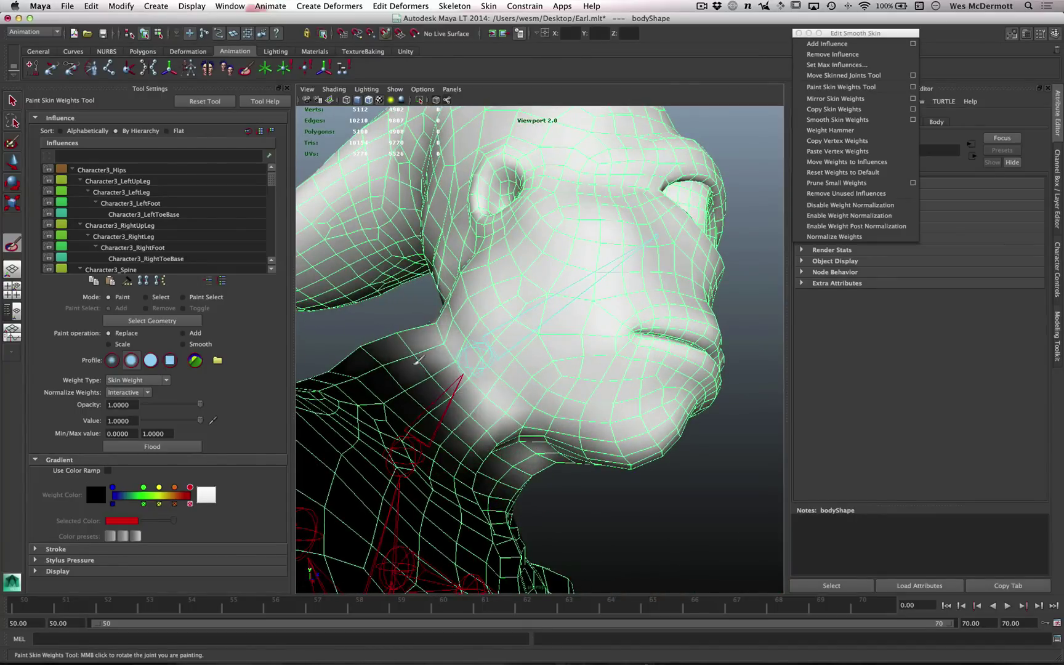
pyautogui.keyDown('alt'); pyautogui.moveTo(483, 403); pyautogui.dragTo(531, 487); pyautogui.keyUp('alt')
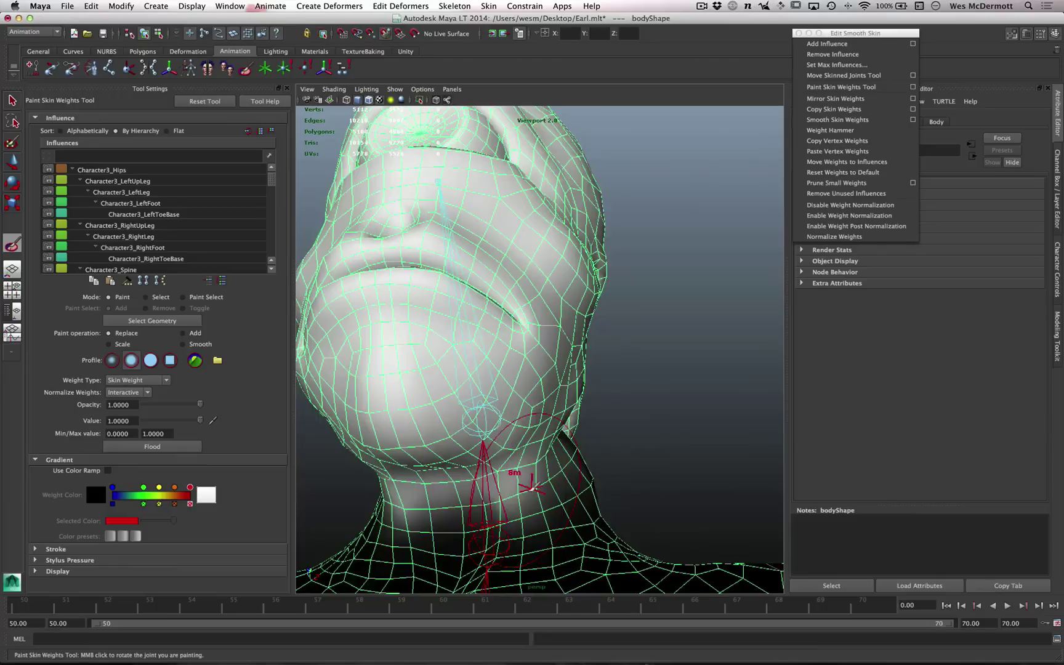
pyautogui.keyDown('alt'); pyautogui.moveTo(603, 482); pyautogui.dragTo(544, 489); pyautogui.keyUp('alt')
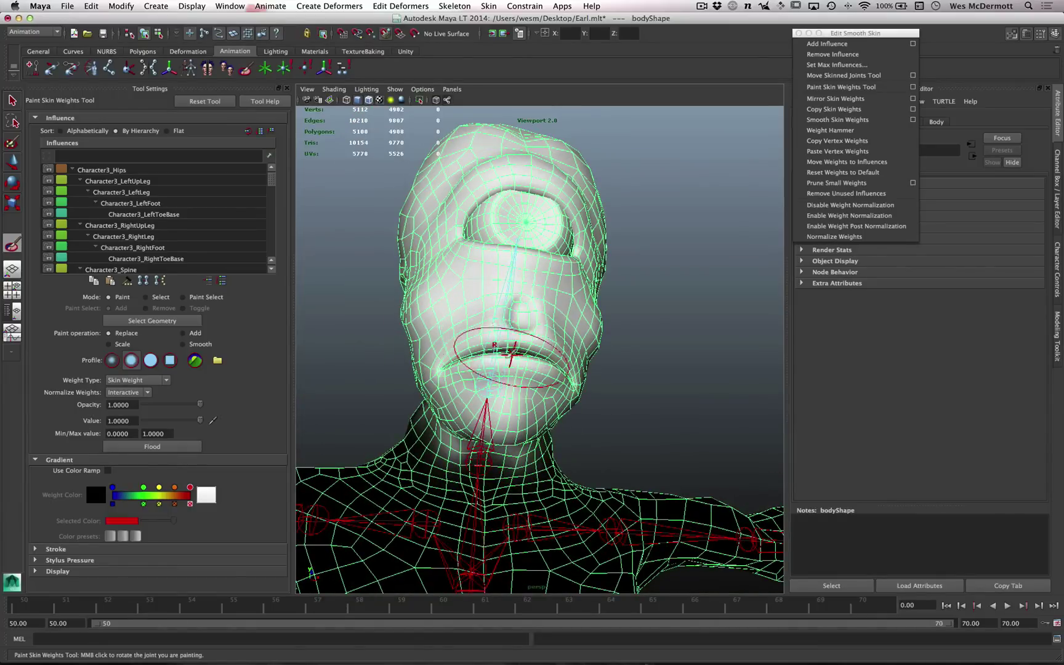
# Step: Rotate the Head joint to test how the neck deforms
pyautogui.keyDown('alt'); pyautogui.moveTo(544, 372); pyautogui.dragTo(517, 336); pyautogui.keyUp('alt')
pyautogui.middleClick(508, 330)
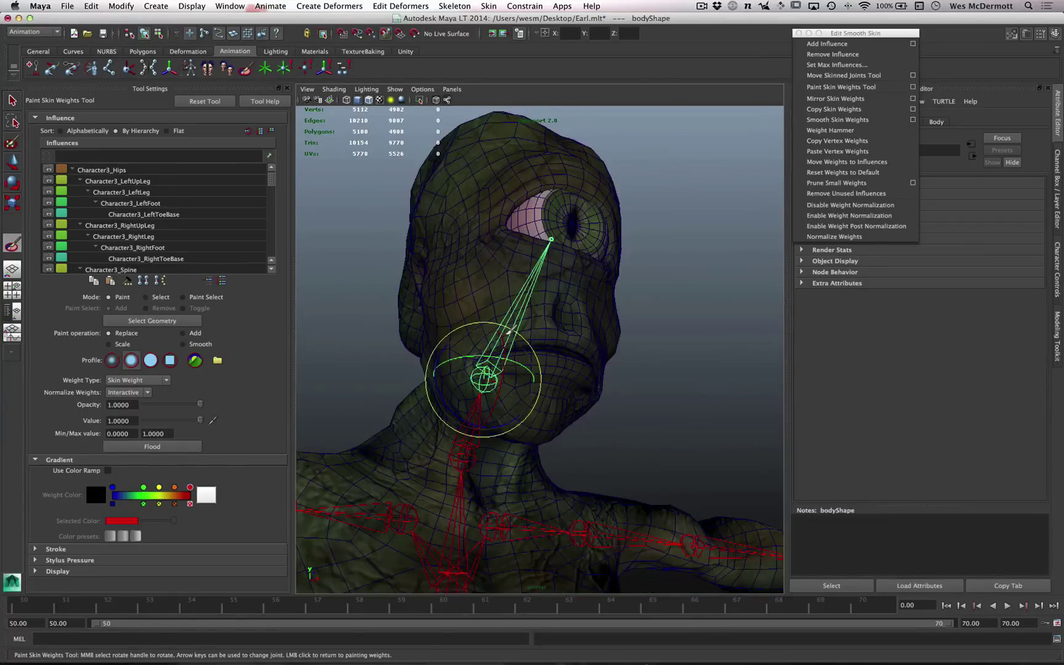
pyautogui.moveTo(518, 359); pyautogui.dragTo(492, 367, button='middle')
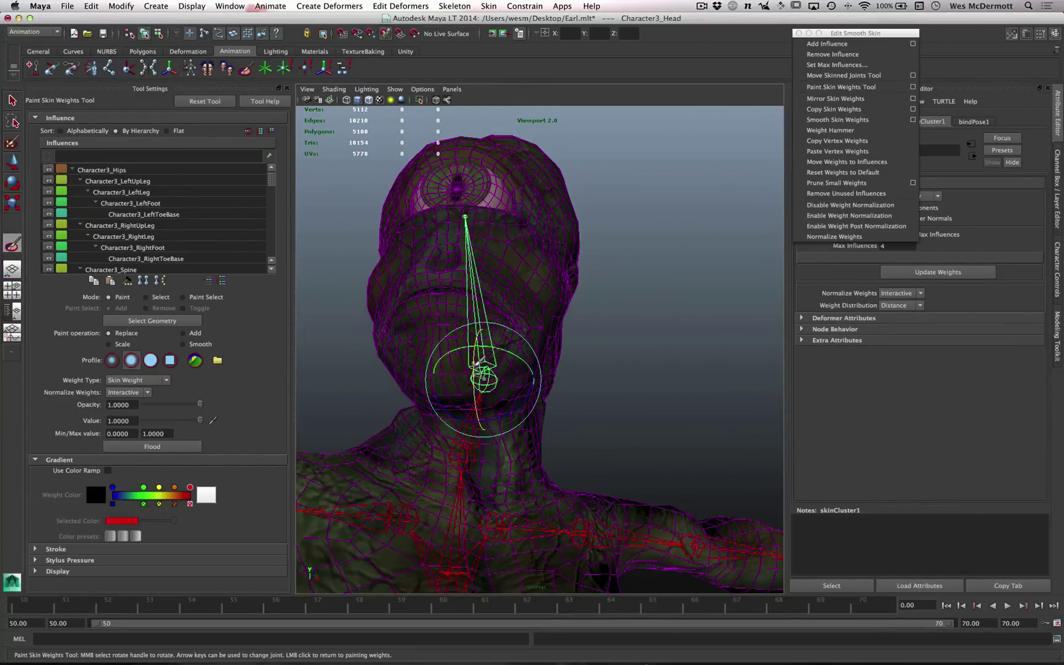
# Step: Blend the Head joint's weights further around the back and side of the neck
pyautogui.moveTo(566, 421)
pyautogui.keyDown('alt'); pyautogui.mouseDown()
pyautogui.moveTo(369, 446)
pyautogui.moveTo(406, 457)
pyautogui.moveTo(565, 427)
pyautogui.moveTo(512, 425)
pyautogui.moveTo(642, 445)
pyautogui.moveTo(542, 430)
pyautogui.moveTo(613, 382)
pyautogui.moveTo(588, 387)
pyautogui.moveTo(622, 385)
pyautogui.mouseUp(); pyautogui.keyUp('alt')
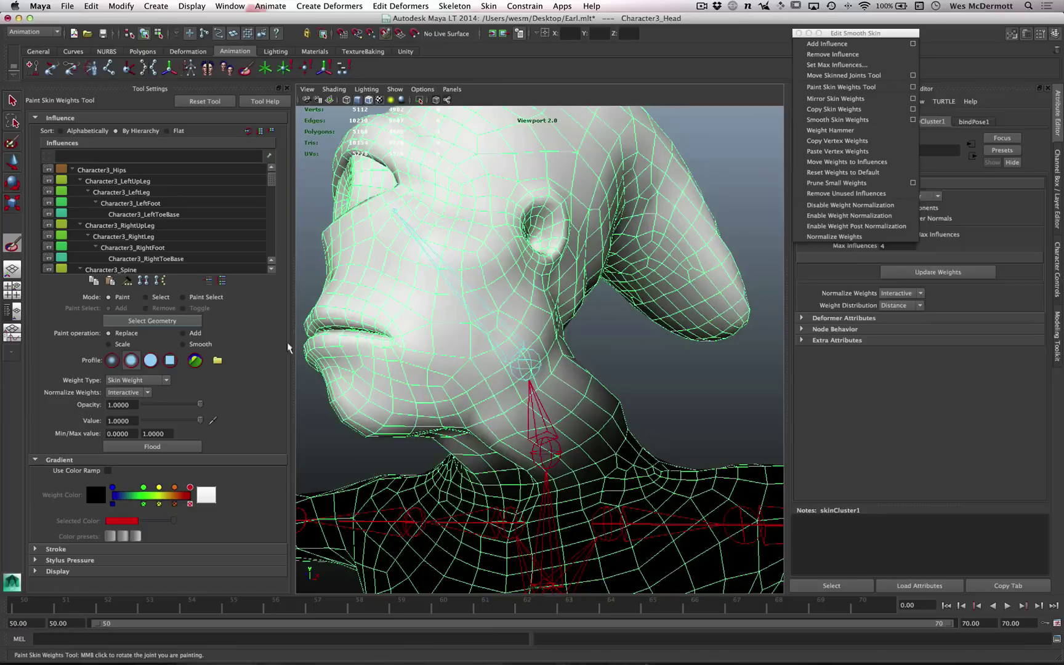
pyautogui.keyDown('alt'); pyautogui.moveTo(525, 404); pyautogui.dragTo(543, 431); pyautogui.keyUp('alt')
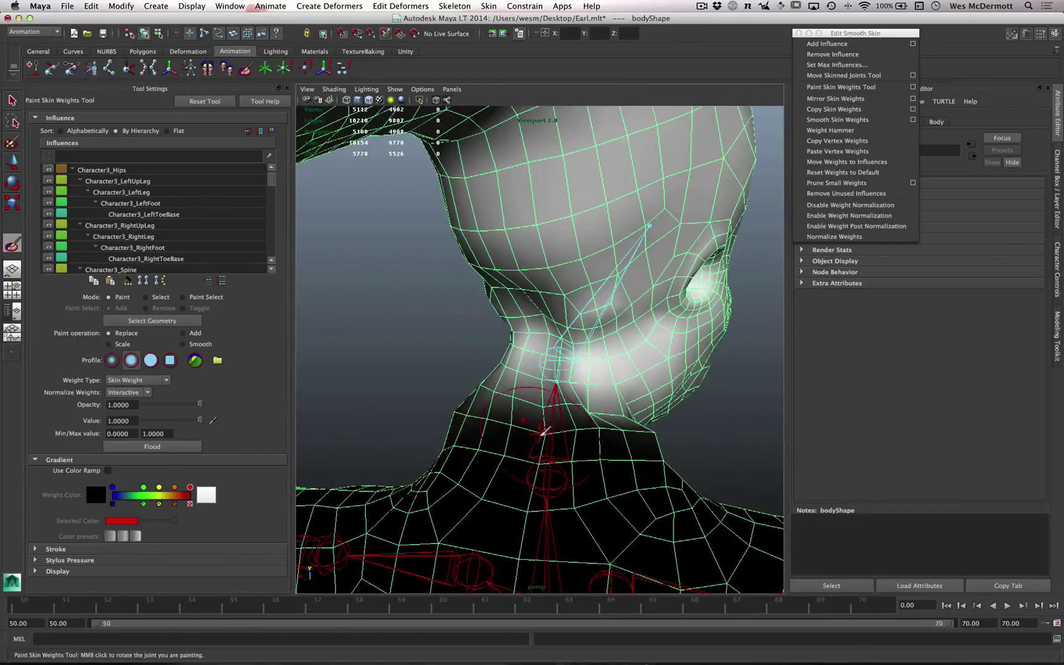
pyautogui.keyDown('alt'); pyautogui.moveTo(623, 442); pyautogui.dragTo(486, 422); pyautogui.keyUp('alt')
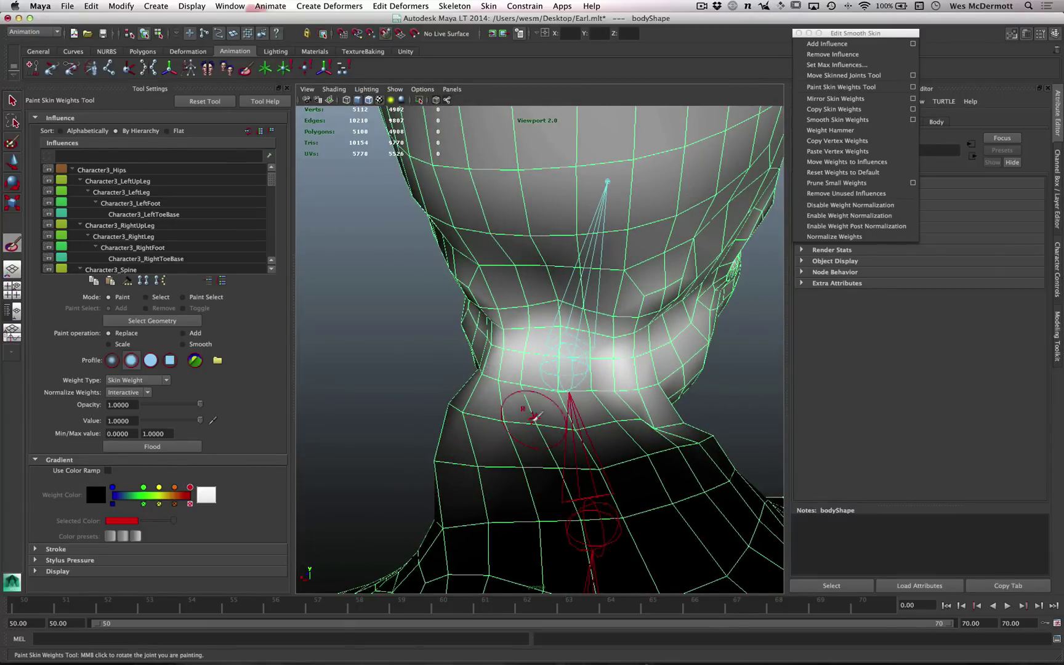
pyautogui.keyDown('alt'); pyautogui.moveTo(714, 445); pyautogui.dragTo(519, 452); pyautogui.keyUp('alt')
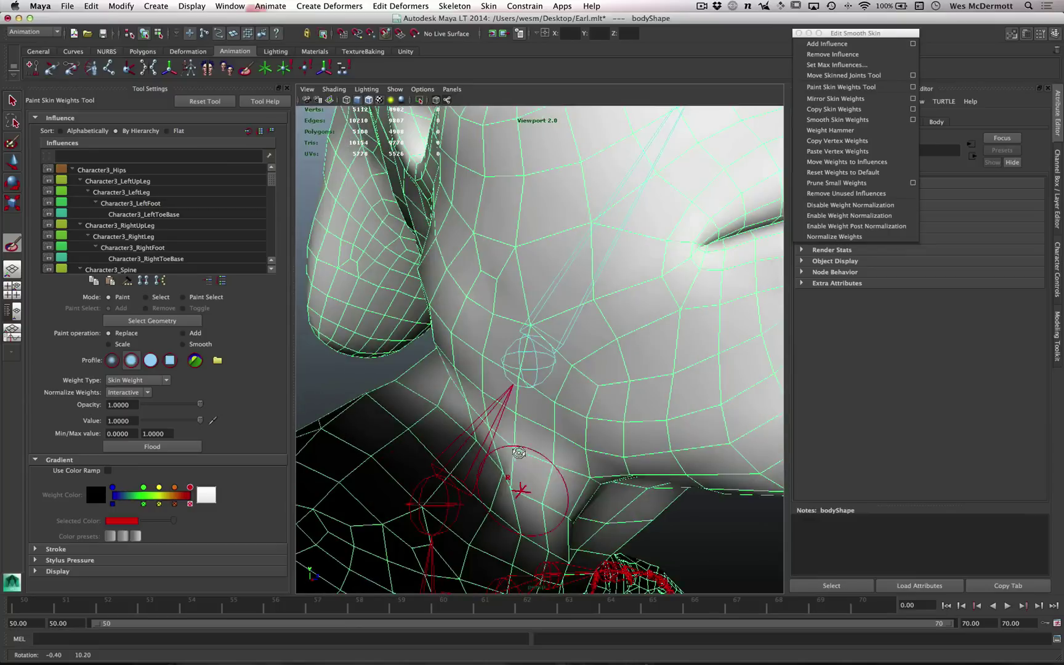
# Step: Set the weight tool to Select mode and select an edge loop around the neck in edge selection
pyautogui.click(158, 298)
pyautogui.moveTo(444, 401); pyautogui.dragTo(449, 372, button='right')
pyautogui.keyDown('alt'); pyautogui.moveTo(505, 451); pyautogui.dragTo(462, 437, button='right'); pyautogui.keyUp('alt')
pyautogui.click(691, 541)
pyautogui.doubleClick(584, 486)
pyautogui.keyDown('alt'); pyautogui.moveTo(684, 525); pyautogui.dragTo(583, 442); pyautogui.keyUp('alt')
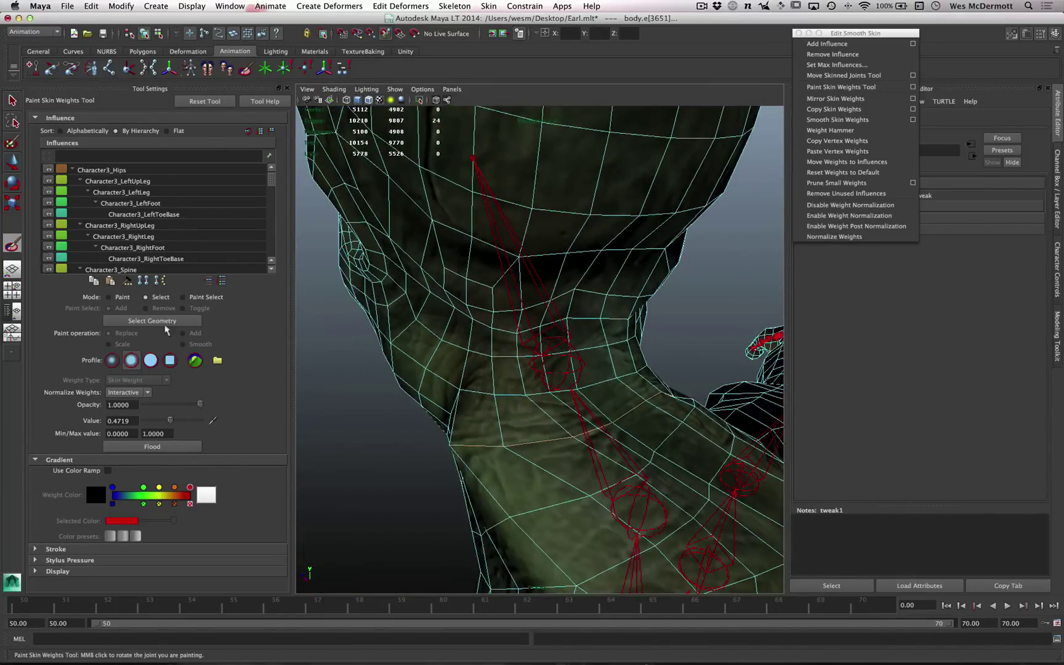
# Step: Select another edge loop lower on the neck and apply the Weight Hammer to it
pyautogui.moveTo(487, 411)
pyautogui.keyDown('alt'); pyautogui.mouseDown()
pyautogui.moveTo(561, 430)
pyautogui.moveTo(577, 407)
pyautogui.moveTo(575, 418)
pyautogui.moveTo(641, 423)
pyautogui.moveTo(580, 409)
pyautogui.moveTo(461, 415)
pyautogui.moveTo(597, 440)
pyautogui.moveTo(532, 451)
pyautogui.moveTo(492, 408)
pyautogui.moveTo(536, 444)
pyautogui.moveTo(544, 428)
pyautogui.mouseUp(); pyautogui.keyUp('alt')
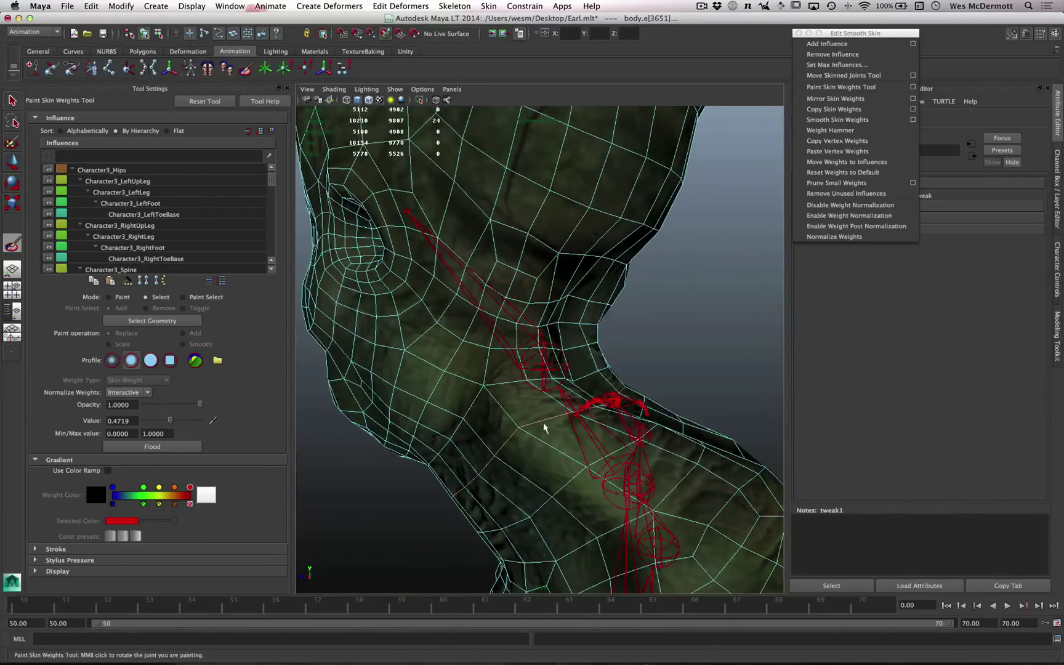
pyautogui.keyDown('alt'); pyautogui.moveTo(458, 493); pyautogui.dragTo(517, 483); pyautogui.keyUp('alt')
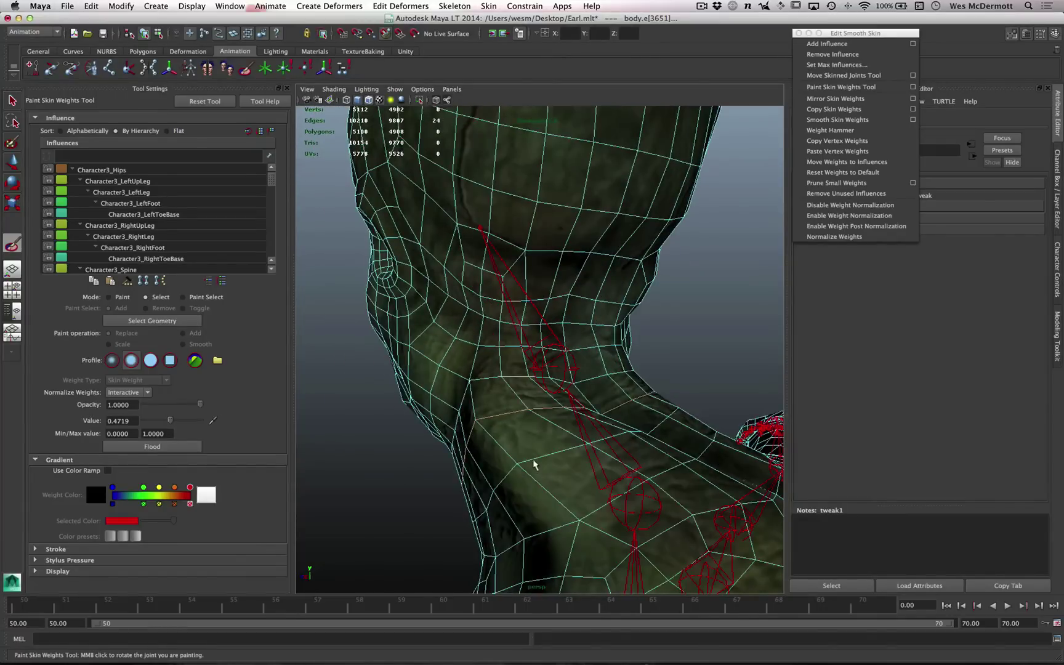
pyautogui.click(535, 460)
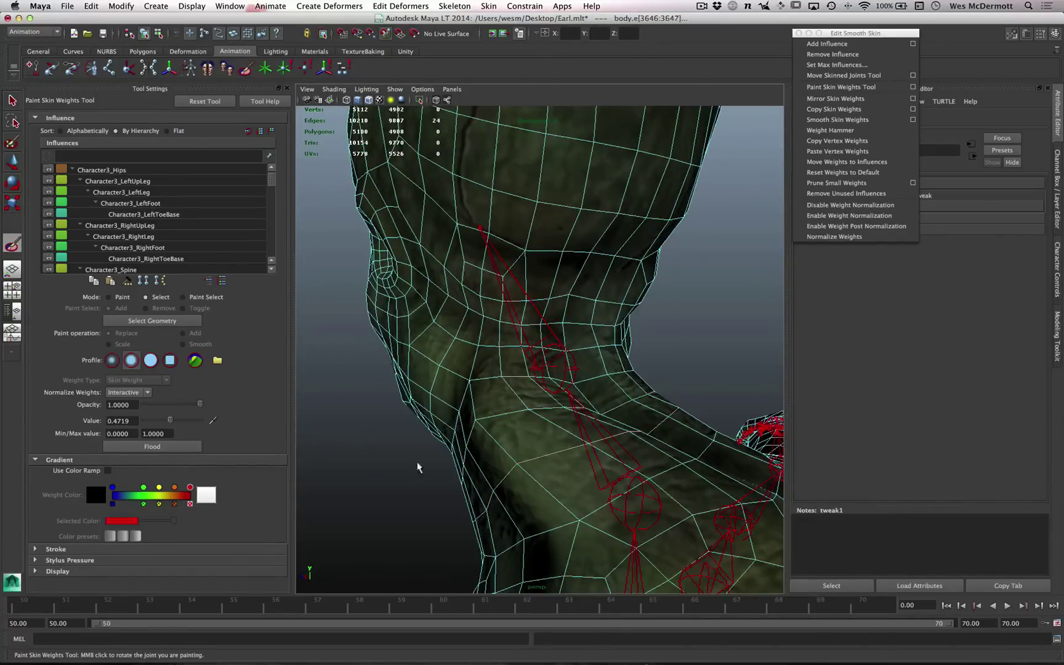
pyautogui.click(125, 281)
# Step: Reselect the body geometry, choose the Head joint as the influence and return to Paint mode
pyautogui.keyDown('alt'); pyautogui.moveTo(470, 439); pyautogui.dragTo(640, 480); pyautogui.keyUp('alt')
pyautogui.keyDown('alt'); pyautogui.moveTo(550, 470); pyautogui.dragTo(543, 470, button='right'); pyautogui.keyUp('alt')
pyautogui.keyDown('alt'); pyautogui.moveTo(543, 469); pyautogui.dragTo(620, 442); pyautogui.keyUp('alt')
pyautogui.click(181, 321)
pyautogui.keyDown('alt'); pyautogui.moveTo(527, 435); pyautogui.dragTo(359, 361); pyautogui.keyUp('alt')
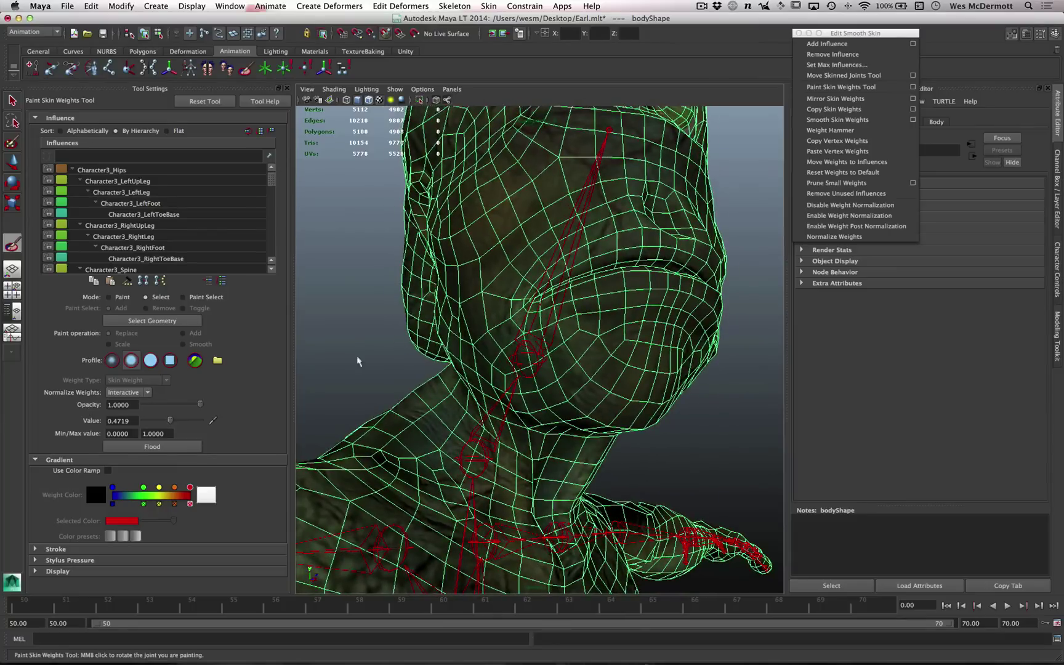
pyautogui.rightClick(547, 328)
pyautogui.click(545, 301)
pyautogui.keyDown('alt'); pyautogui.moveTo(544, 321); pyautogui.dragTo(530, 387); pyautogui.keyUp('alt')
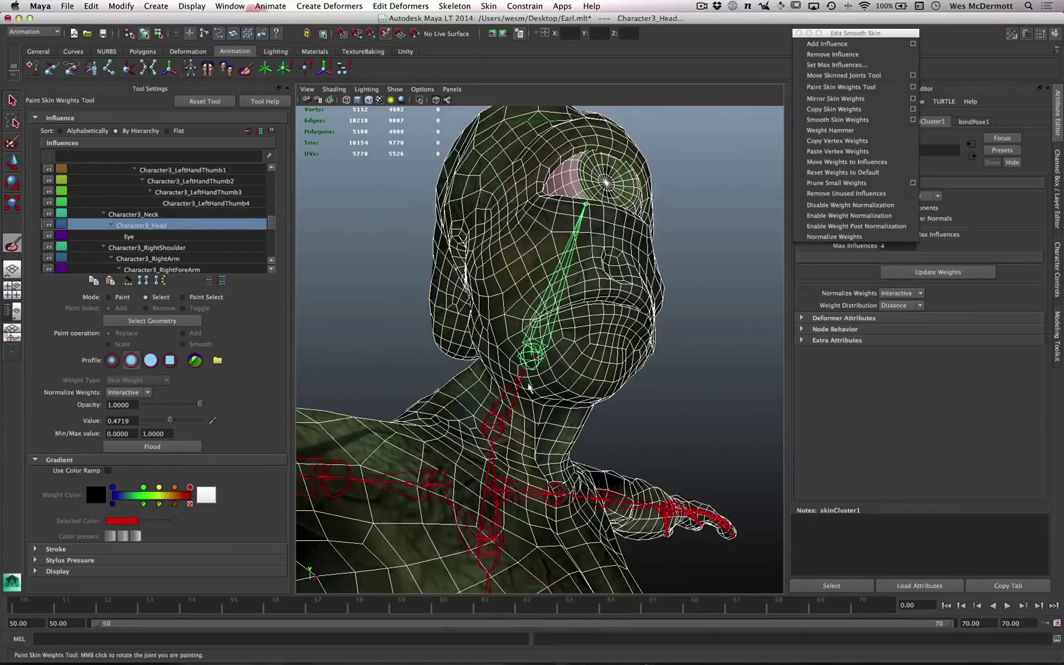
pyautogui.click(116, 300)
# Step: Choose the Neck joint as the influence to paint
pyautogui.moveTo(599, 422)
pyautogui.keyDown('alt'); pyautogui.mouseDown()
pyautogui.moveTo(598, 437)
pyautogui.moveTo(517, 444)
pyautogui.moveTo(544, 432)
pyautogui.moveTo(506, 446)
pyautogui.moveTo(541, 455)
pyautogui.moveTo(489, 429)
pyautogui.mouseUp(); pyautogui.keyUp('alt')
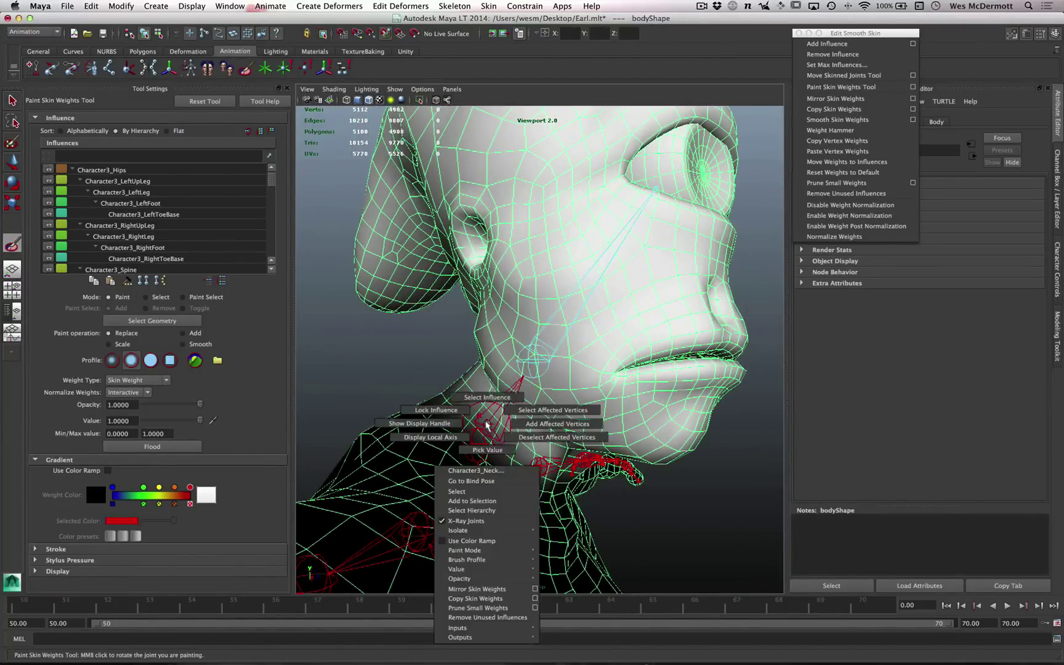
pyautogui.moveTo(489, 380); pyautogui.dragTo(490, 380, button='right')
pyautogui.moveTo(516, 445)
pyautogui.keyDown('alt'); pyautogui.mouseDown()
pyautogui.moveTo(463, 479)
pyautogui.moveTo(380, 480)
pyautogui.moveTo(447, 465)
pyautogui.moveTo(536, 472)
pyautogui.mouseUp(); pyautogui.keyUp('alt')
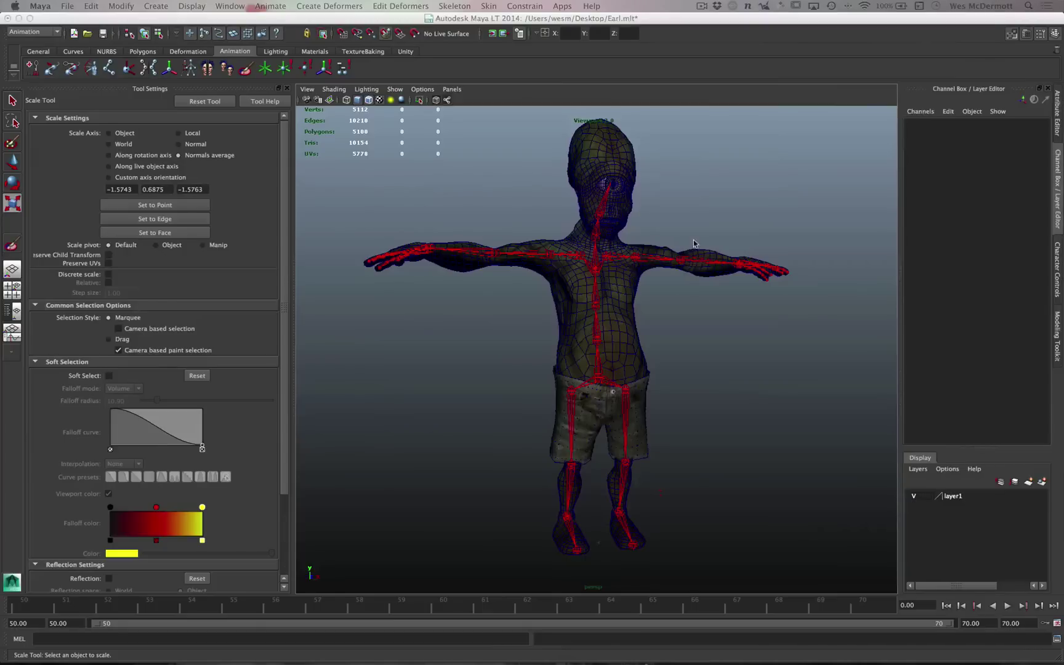
# Step: Examine the character's torso, arms and shorts together with the skeleton from several angles
pyautogui.keyDown('alt'); pyautogui.moveTo(633, 239); pyautogui.dragTo(736, 271, button='right'); pyautogui.keyUp('alt')
pyautogui.keyDown('alt'); pyautogui.moveTo(727, 327); pyautogui.dragTo(668, 309); pyautogui.keyUp('alt')
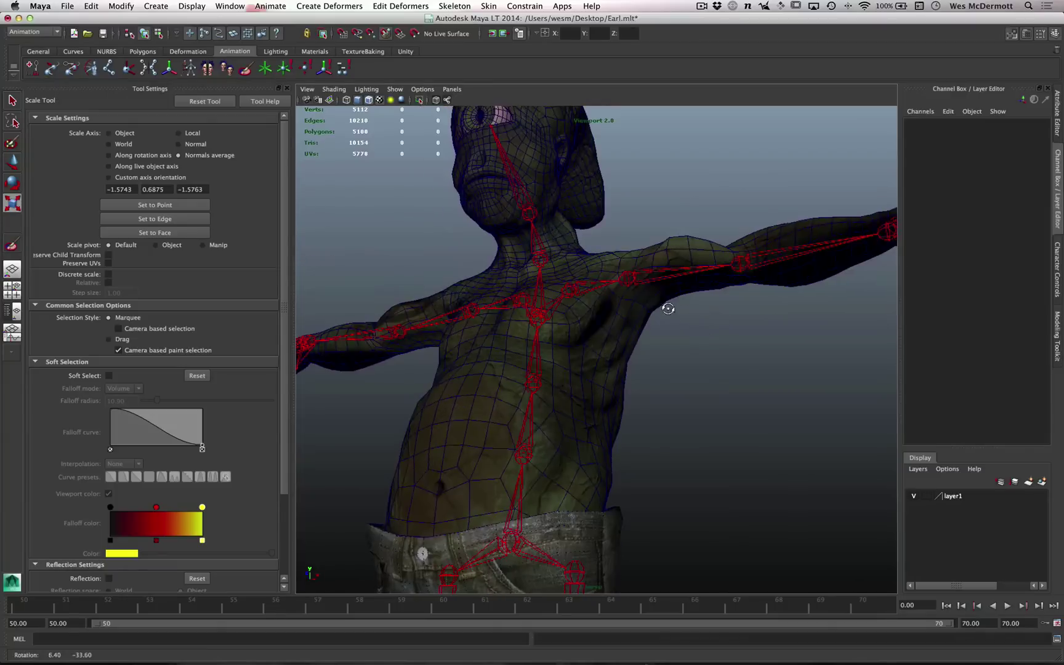
pyautogui.keyDown('alt'); pyautogui.moveTo(735, 298); pyautogui.dragTo(633, 280); pyautogui.keyUp('alt')
pyautogui.keyDown('alt'); pyautogui.moveTo(722, 315); pyautogui.dragTo(641, 418); pyautogui.keyUp('alt')
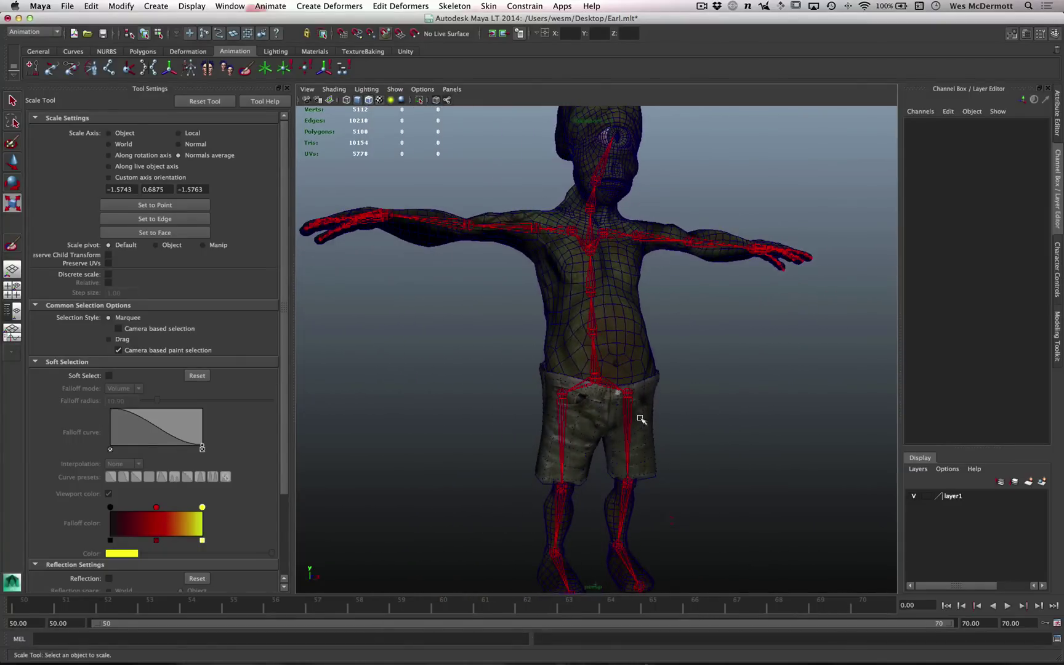
pyautogui.keyDown('alt'); pyautogui.moveTo(677, 428); pyautogui.dragTo(712, 434, button='right'); pyautogui.keyUp('alt')
pyautogui.keyDown('alt'); pyautogui.moveTo(660, 435); pyautogui.dragTo(649, 360, button='middle'); pyautogui.keyUp('alt')
pyautogui.keyDown('alt'); pyautogui.moveTo(649, 361); pyautogui.dragTo(681, 361, button='right'); pyautogui.keyUp('alt')
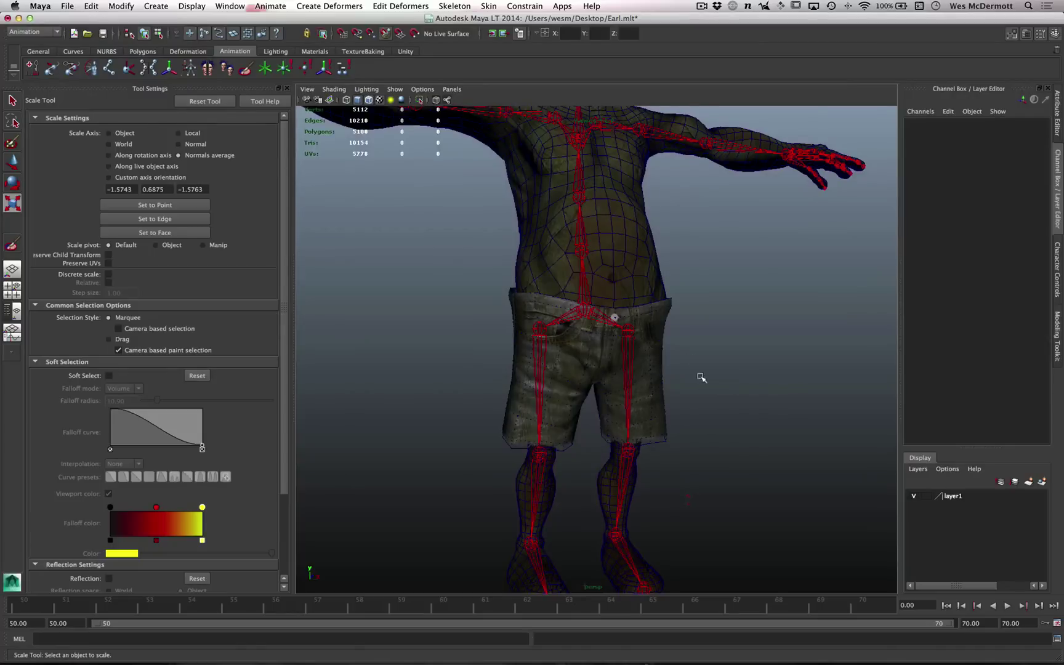
pyautogui.scroll(3, 700, 378)
pyautogui.click(529, 352)
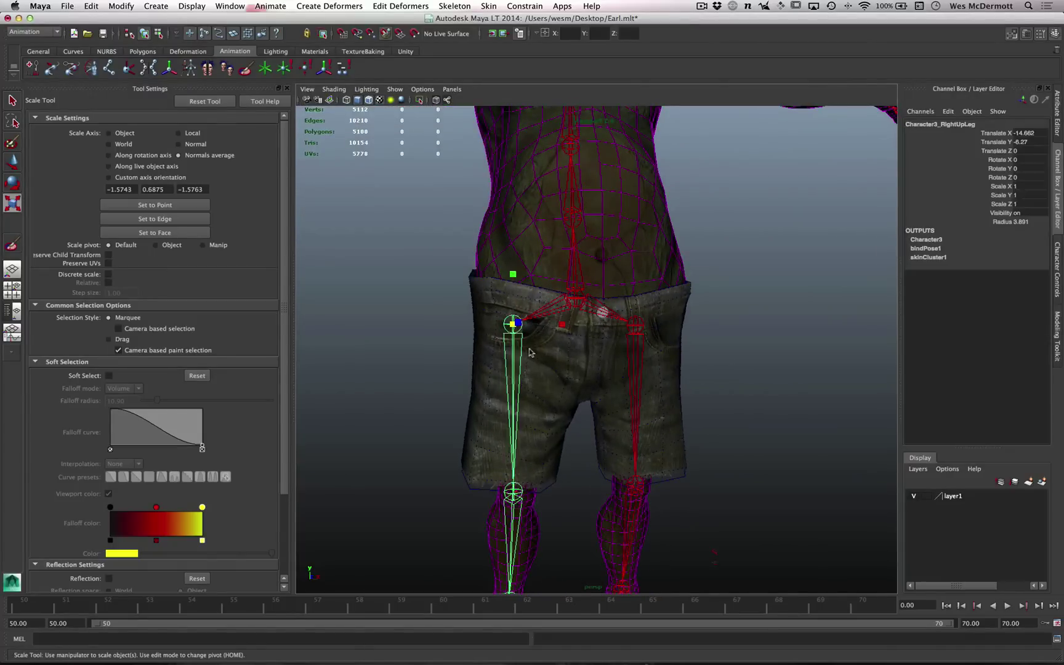
pyautogui.click(641, 349)
pyautogui.click(575, 305)
pyautogui.keyDown('alt'); pyautogui.moveTo(672, 367); pyautogui.dragTo(628, 350, button='right'); pyautogui.keyUp('alt')
pyautogui.click(543, 357)
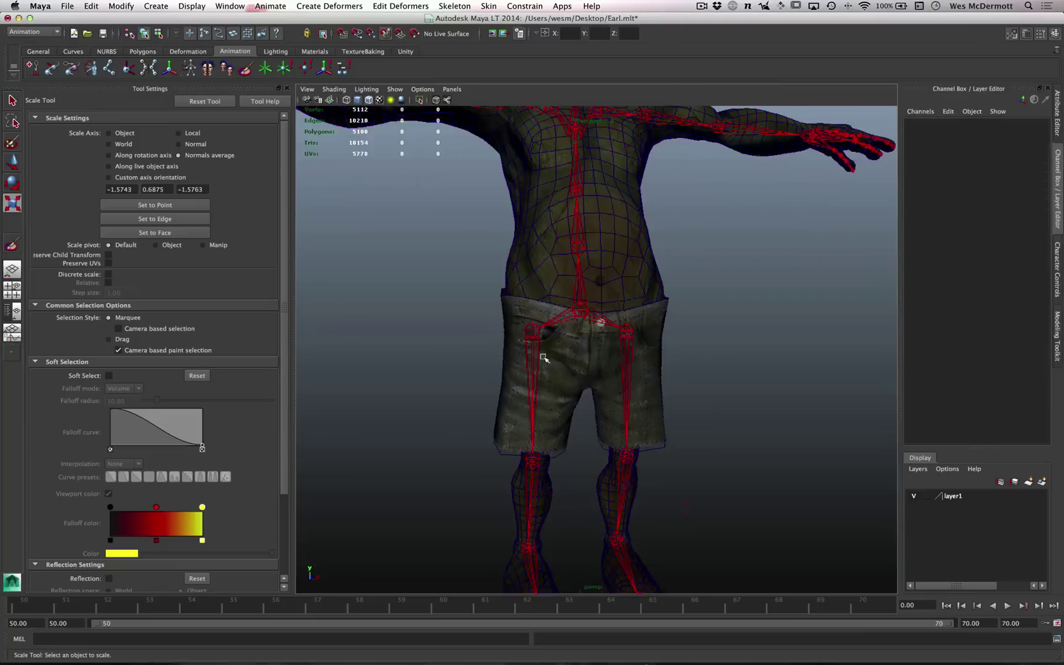
# Step: Select the right and left upper leg joints together with the Shorts mesh
pyautogui.click(545, 358)
pyautogui.click(626, 338)
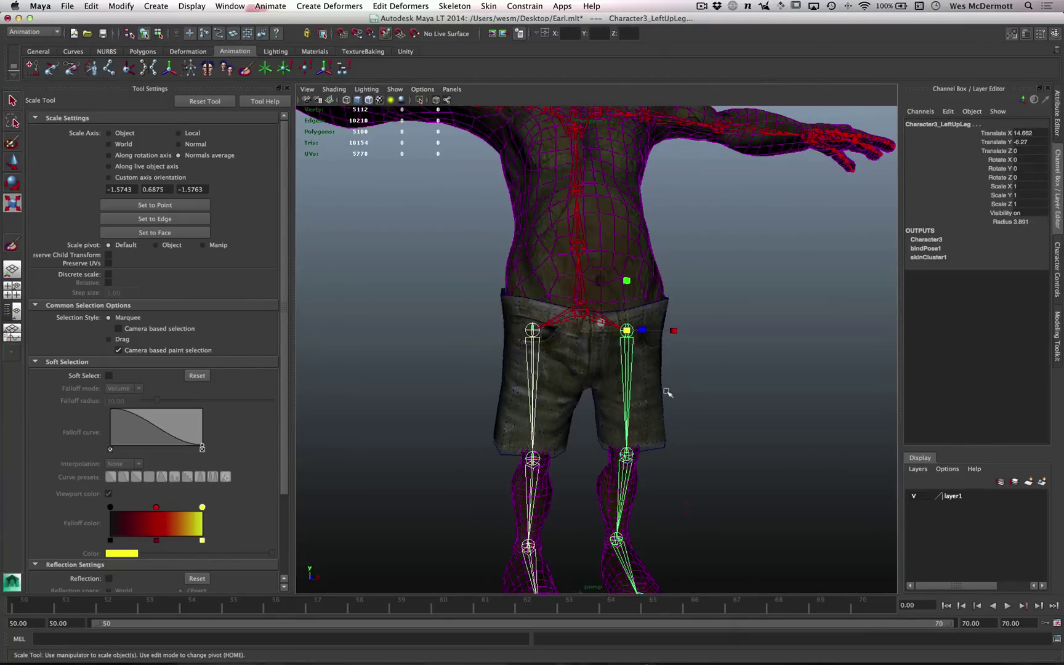
pyautogui.click(661, 389)
pyautogui.press('f')
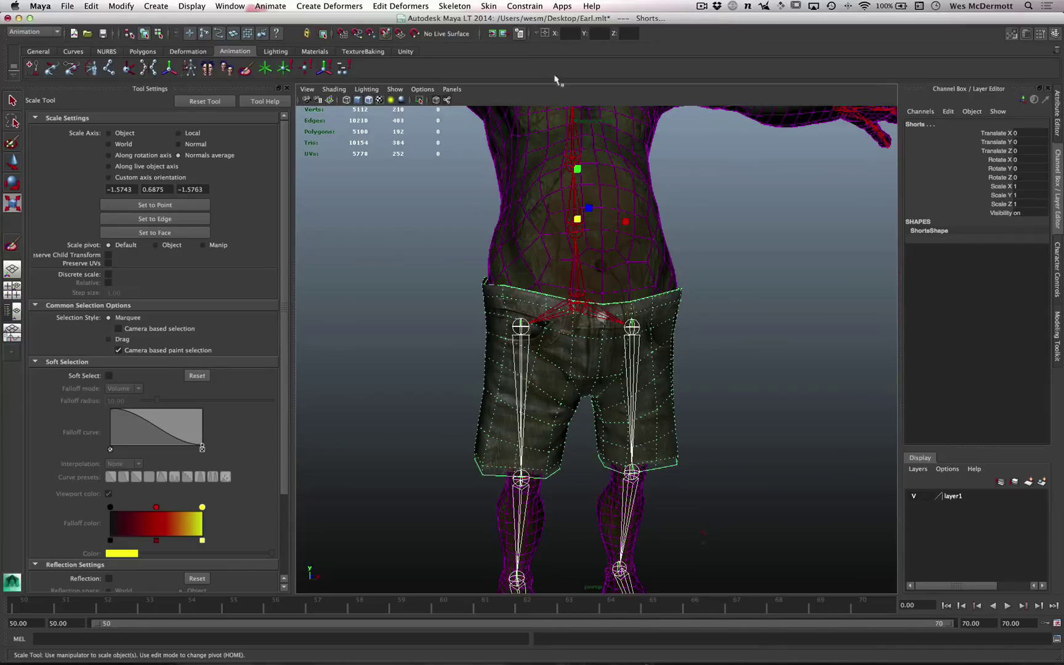
# Step: Smooth bind the shorts to the leg joints with Bind to set to Selected joints, then clear the selection
pyautogui.click(489, 6)
pyautogui.moveTo(511, 25)
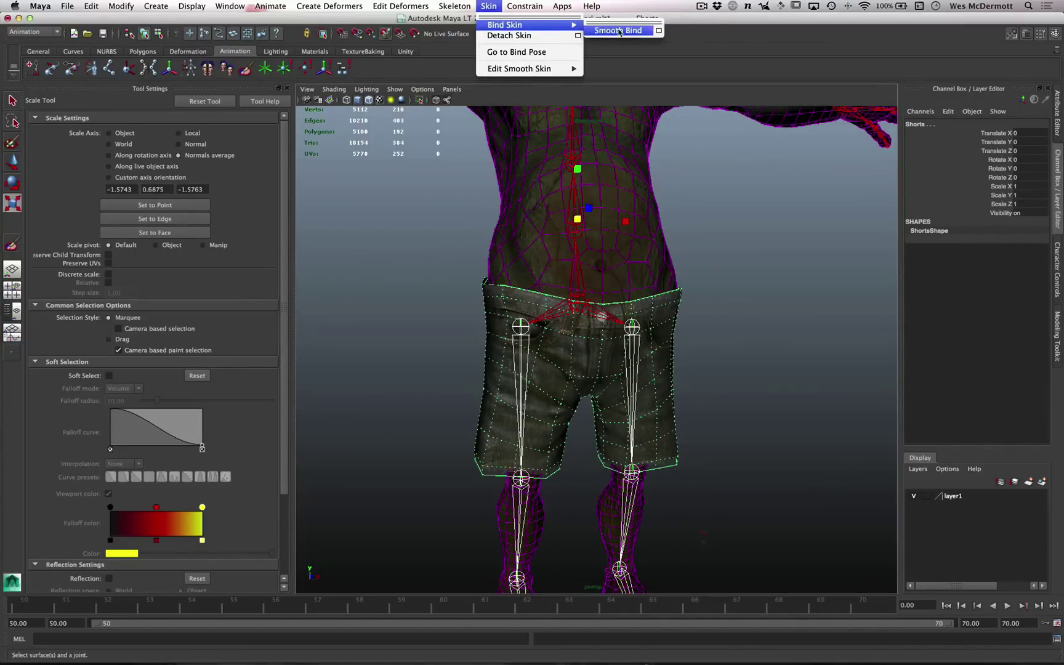
pyautogui.click(659, 32)
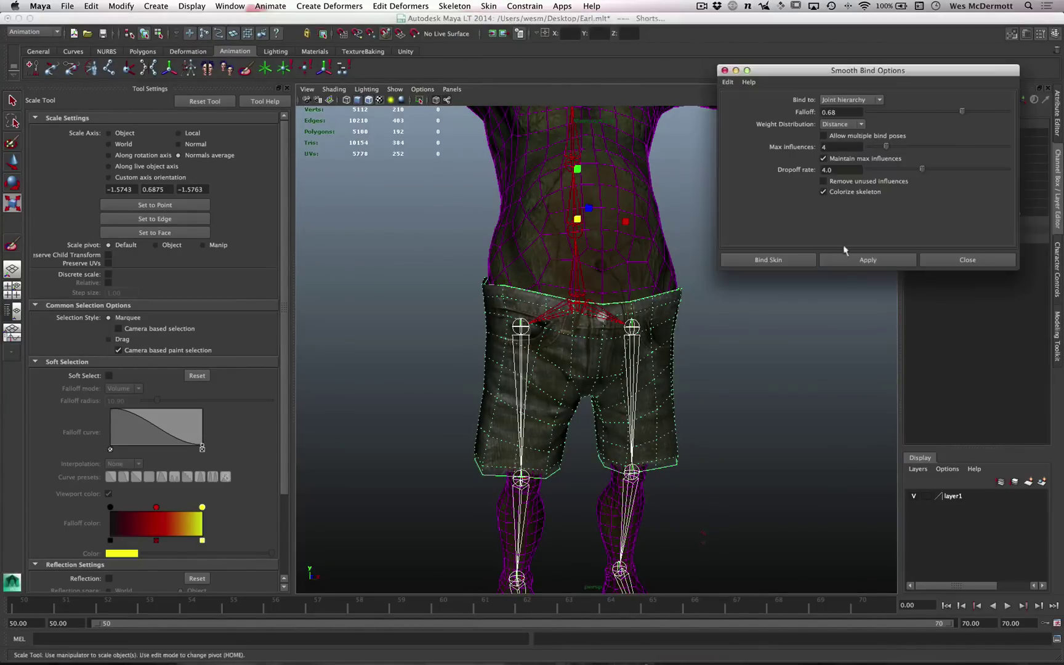
pyautogui.click(853, 100)
pyautogui.click(842, 117)
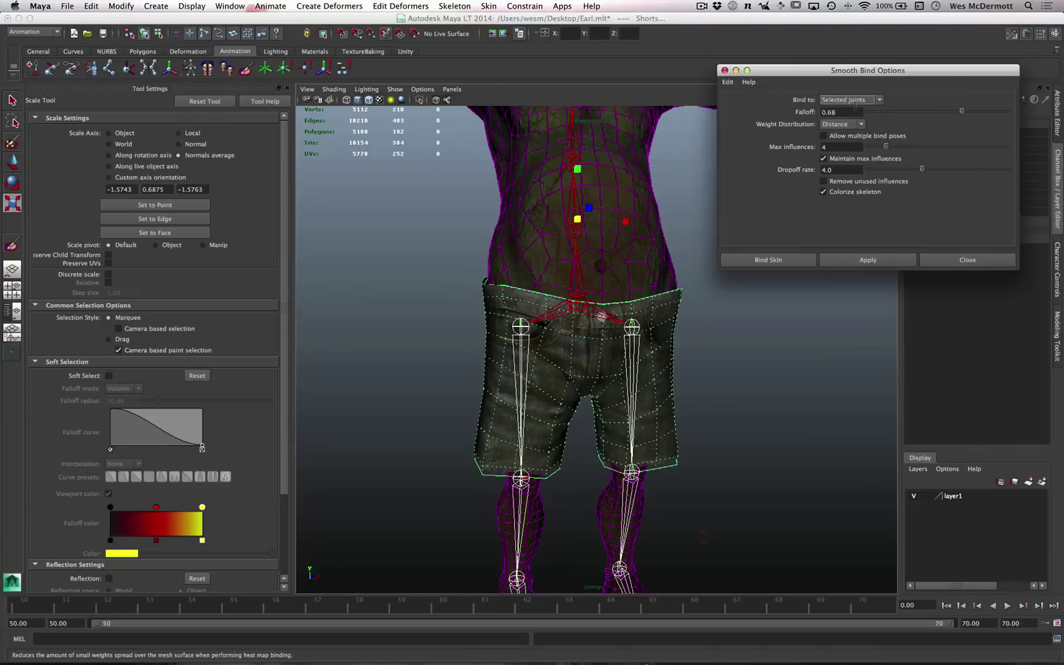
pyautogui.click(866, 259)
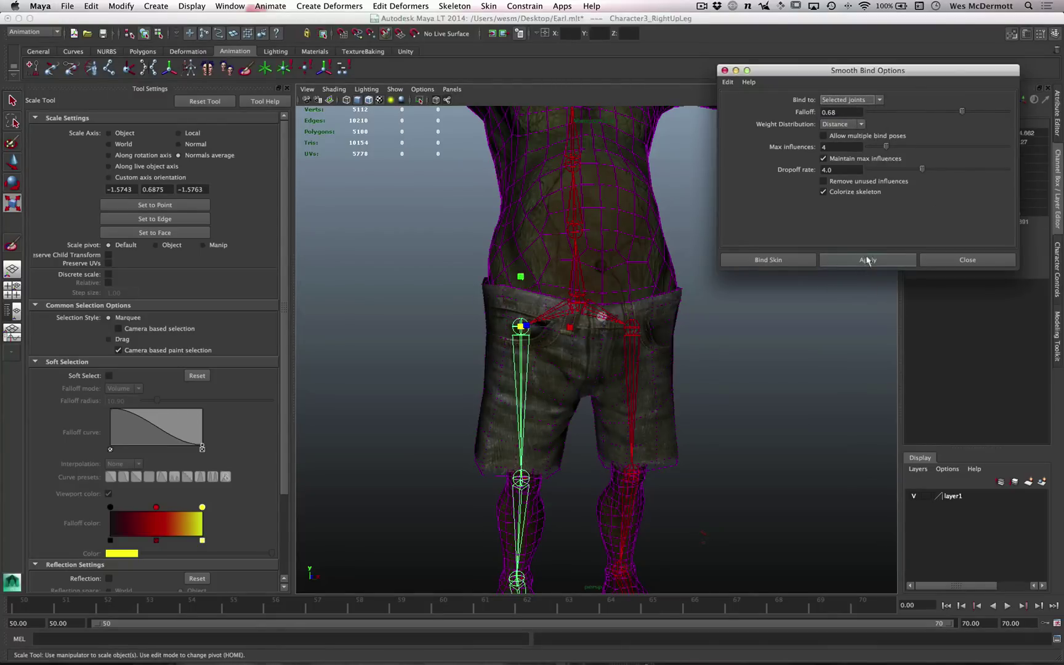
pyautogui.click(958, 258)
pyautogui.click(739, 337)
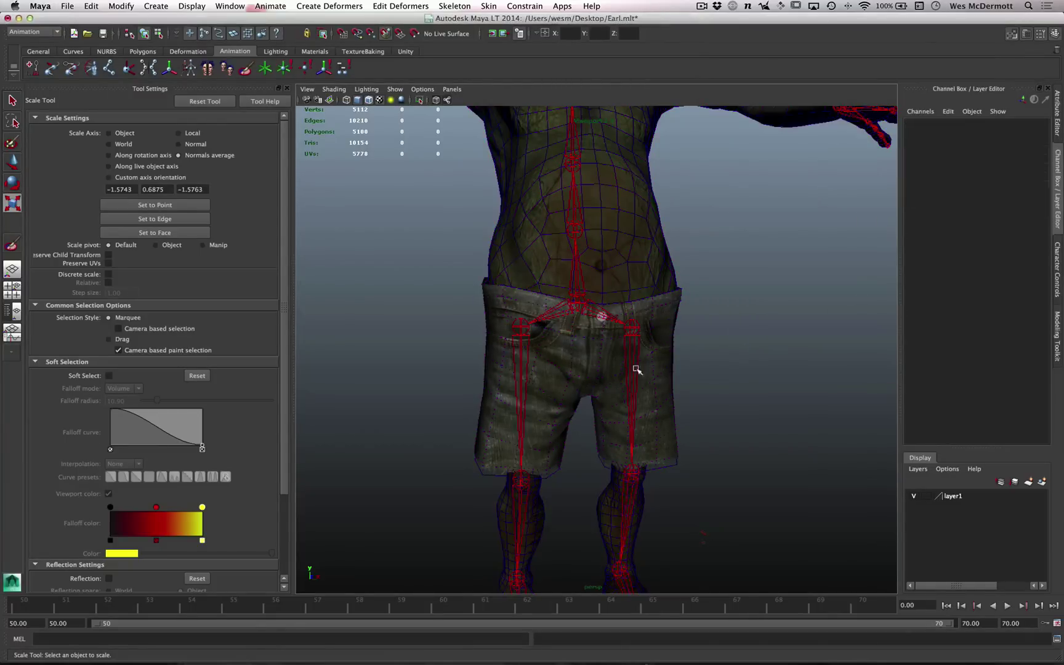
# Step: Rotate the left upper leg joint to test how the shorts deform, then undo the rotation and clear the selection
pyautogui.click(651, 366)
pyautogui.click(636, 361)
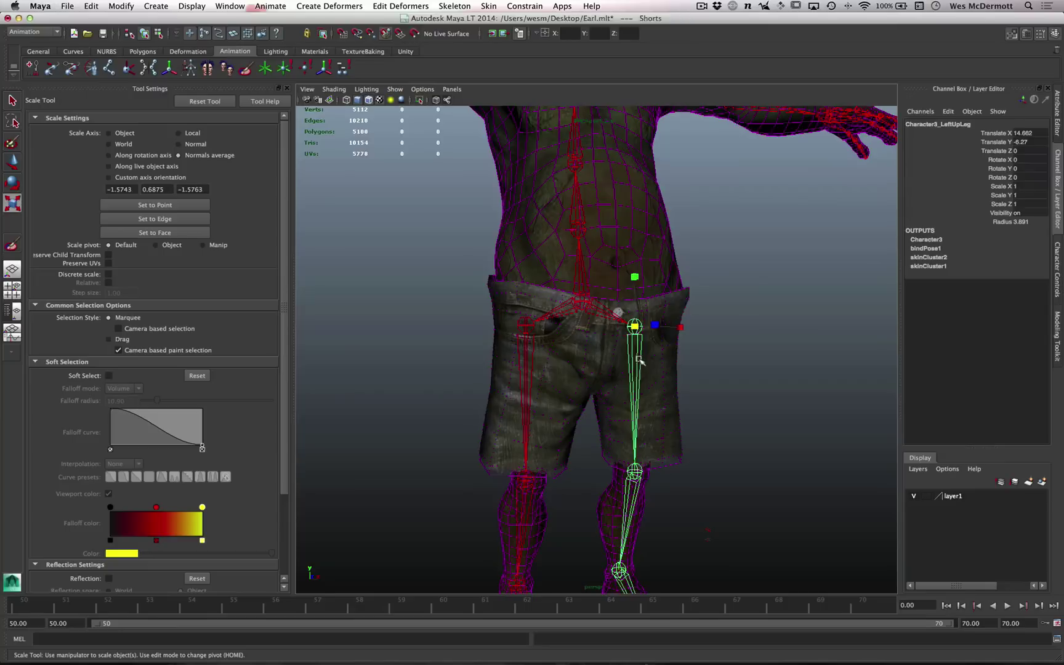
pyautogui.press('e')
pyautogui.moveTo(702, 385)
pyautogui.keyDown('alt'); pyautogui.mouseDown()
pyautogui.moveTo(694, 412)
pyautogui.moveTo(687, 394)
pyautogui.mouseUp(); pyautogui.keyUp('alt')
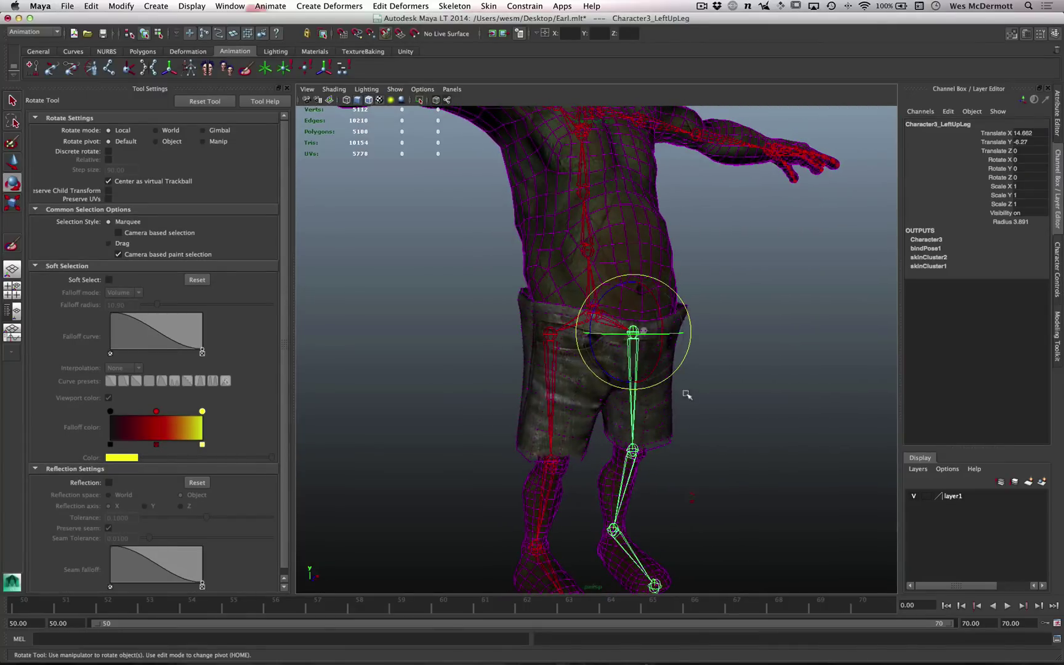
pyautogui.moveTo(660, 351); pyautogui.dragTo(657, 336)
pyautogui.keyDown('alt'); pyautogui.moveTo(726, 390); pyautogui.dragTo(528, 295); pyautogui.keyUp('alt')
pyautogui.press('super+z')
pyautogui.click(730, 396)
# Step: Select the Hips joint together with the Shorts mesh
pyautogui.keyDown('alt'); pyautogui.moveTo(634, 468); pyautogui.dragTo(553, 314, button='right'); pyautogui.keyUp('alt')
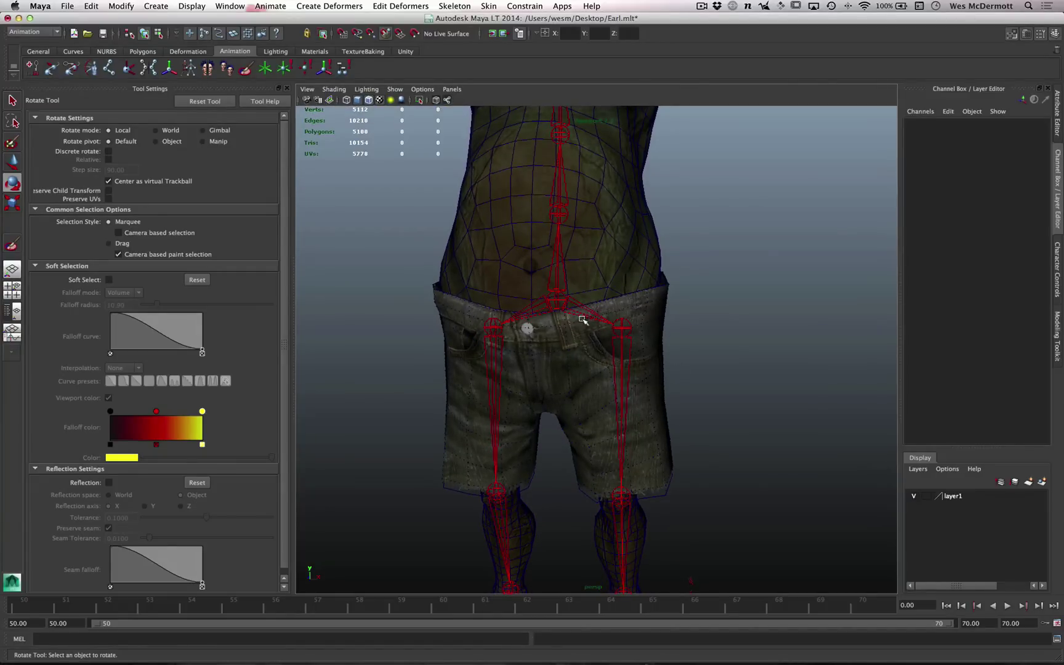
pyautogui.click(560, 303)
pyautogui.keyDown('alt'); pyautogui.moveTo(644, 391); pyautogui.dragTo(661, 392, button='right'); pyautogui.keyUp('alt')
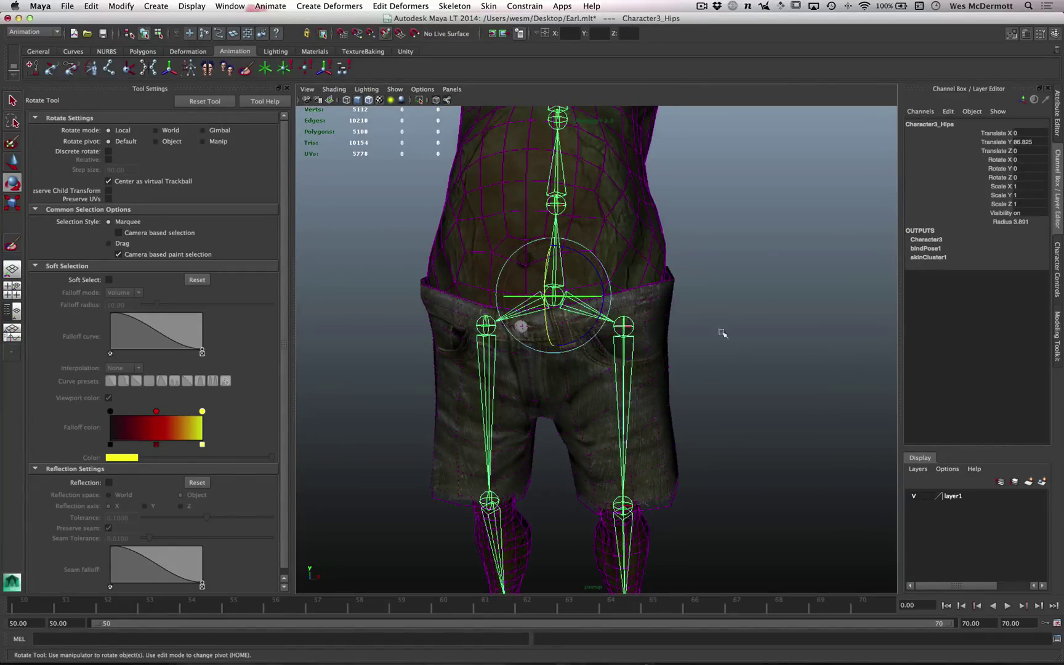
pyautogui.click(668, 308)
pyautogui.keyDown('alt'); pyautogui.moveTo(704, 353); pyautogui.dragTo(721, 231, button='right'); pyautogui.keyUp('alt')
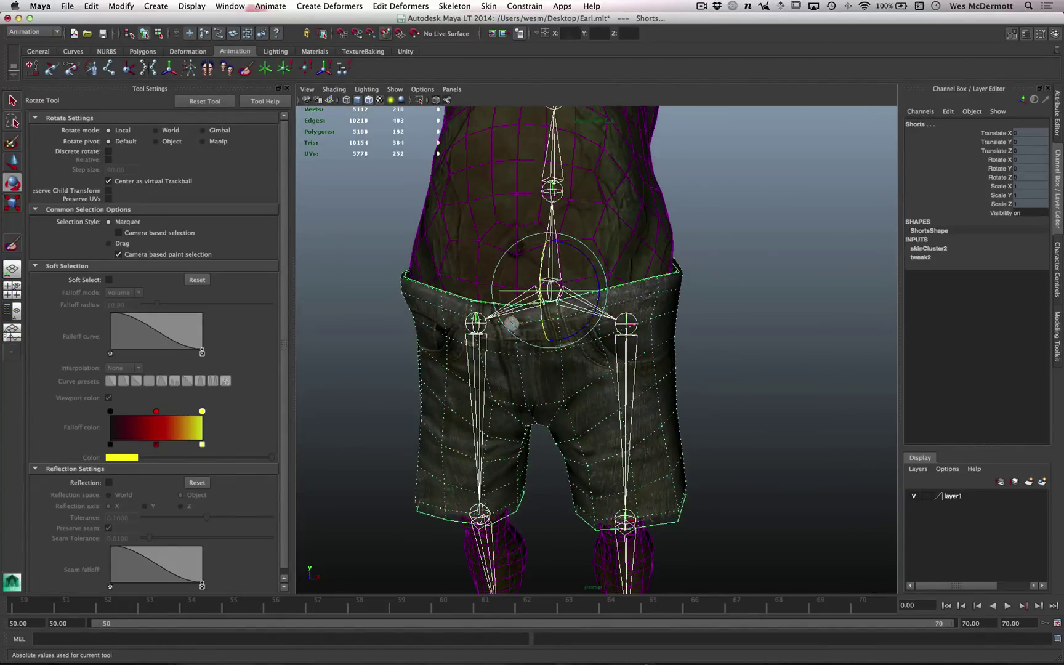
# Step: Add the Hips joint as an influence on the shorts with Use geometry off, Lock weights on and default weight 0
pyautogui.click(487, 6)
pyautogui.moveTo(506, 72)
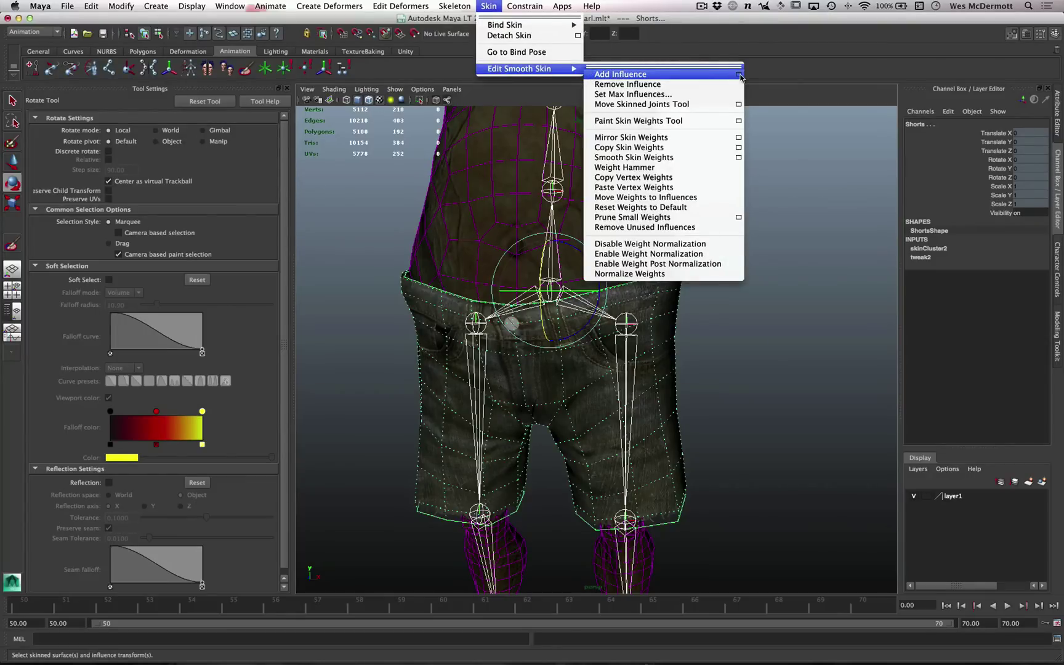
pyautogui.click(739, 74)
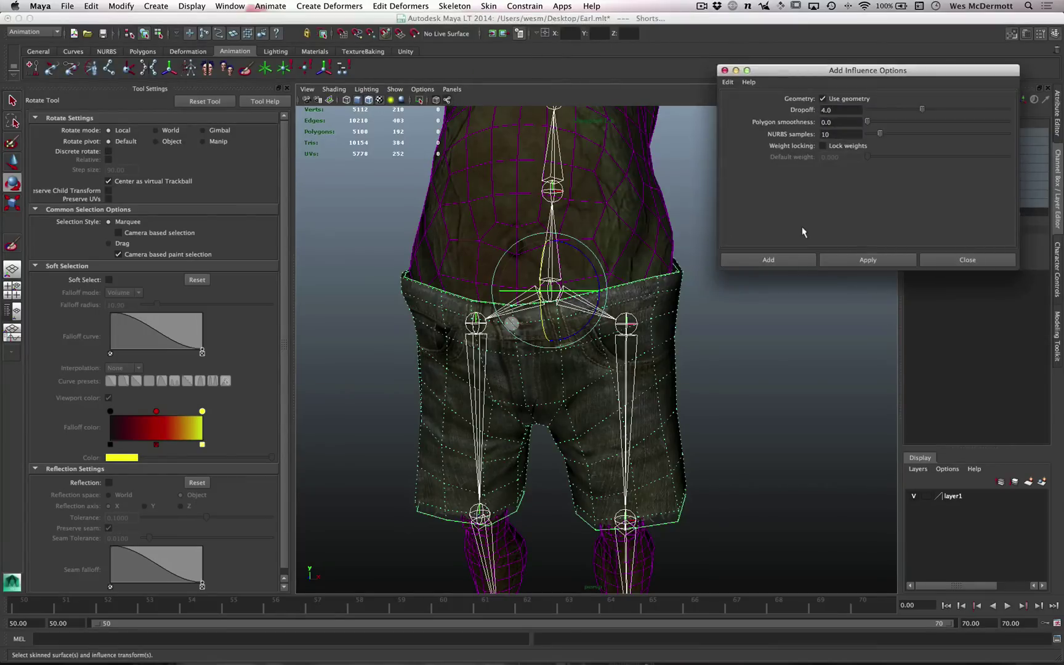
pyautogui.click(844, 101)
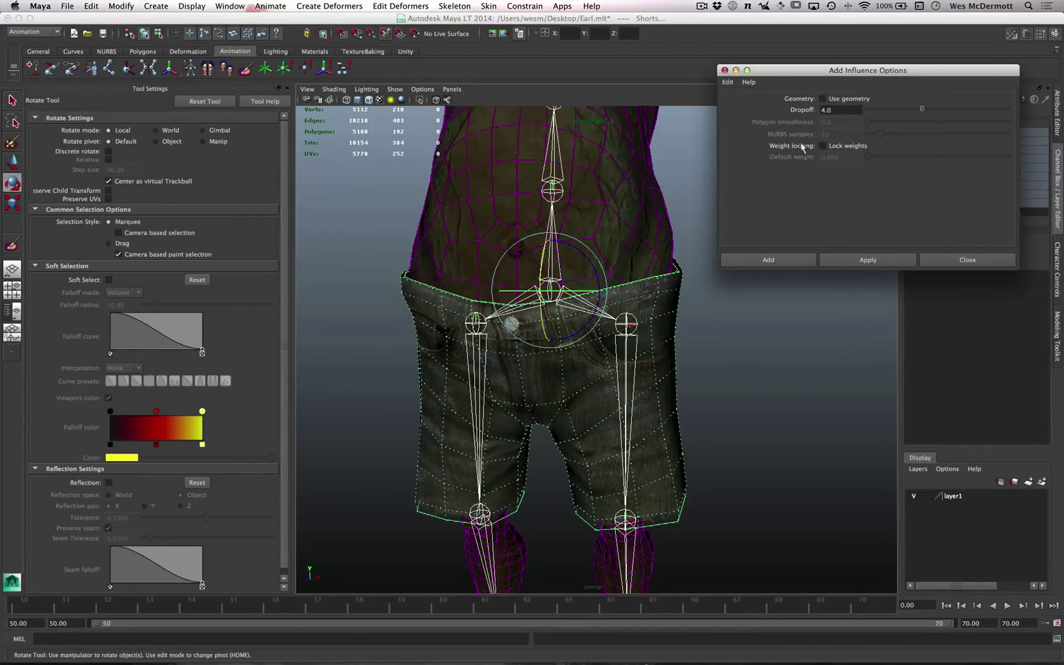
pyautogui.click(849, 146)
pyautogui.click(868, 260)
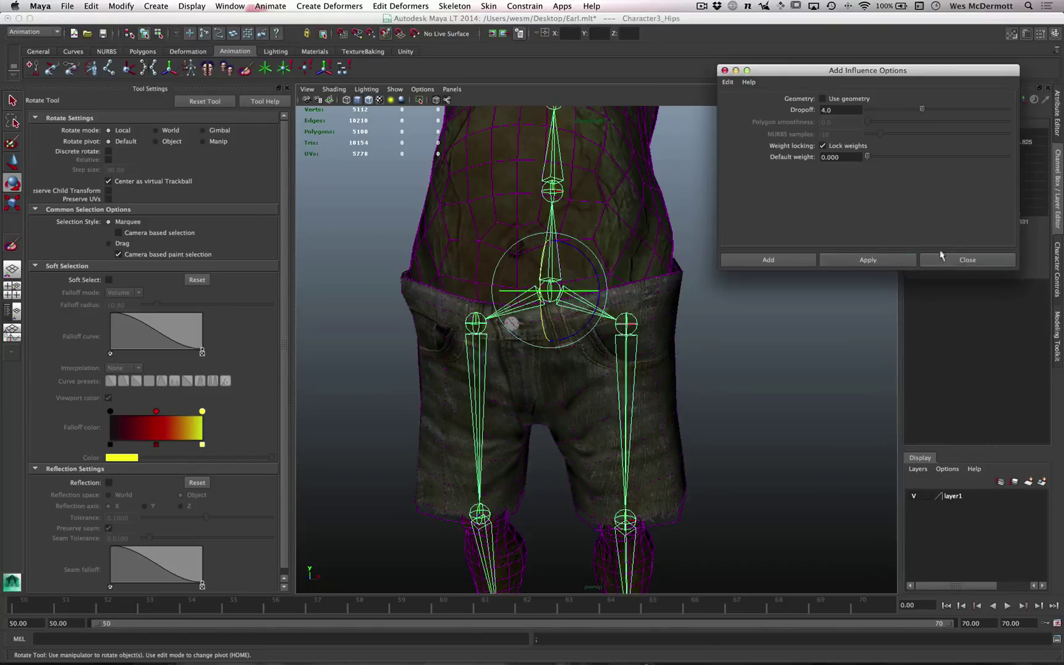
pyautogui.click(964, 259)
# Step: Select only the Shorts mesh and detach the Edit Smooth Skin commands into a floating window beside the viewport
pyautogui.click(681, 333)
pyautogui.click(674, 388)
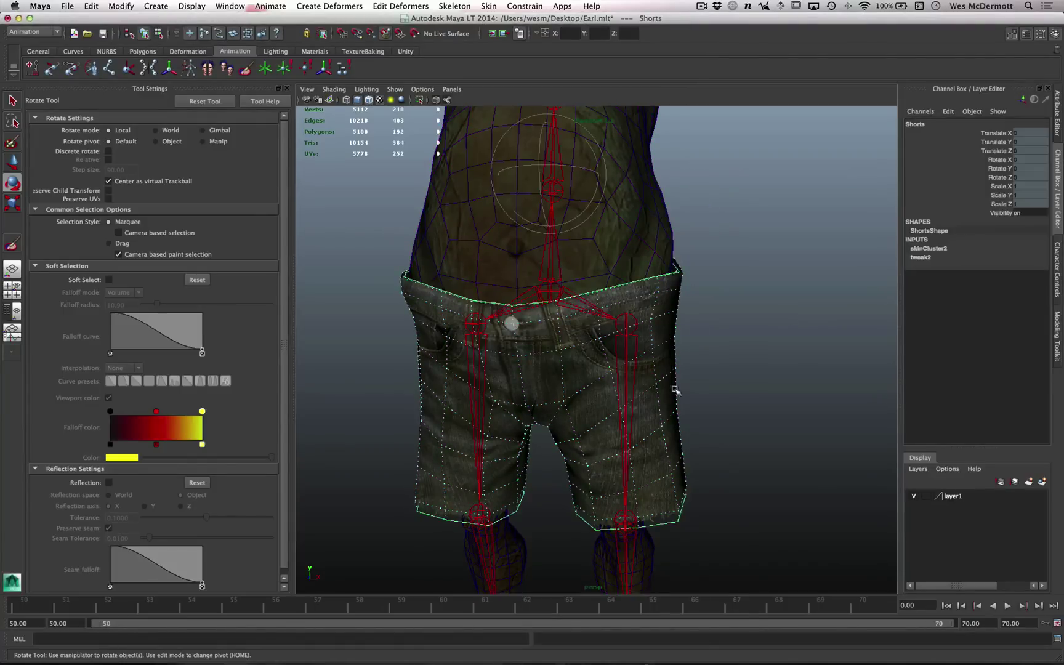
pyautogui.keyDown('alt'); pyautogui.moveTo(757, 345); pyautogui.dragTo(726, 339, button='right'); pyautogui.keyUp('alt')
pyautogui.keyDown('alt'); pyautogui.moveTo(723, 337); pyautogui.dragTo(786, 318, button='middle'); pyautogui.keyUp('alt')
pyautogui.keyDown('alt'); pyautogui.moveTo(787, 318); pyautogui.dragTo(733, 286); pyautogui.keyUp('alt')
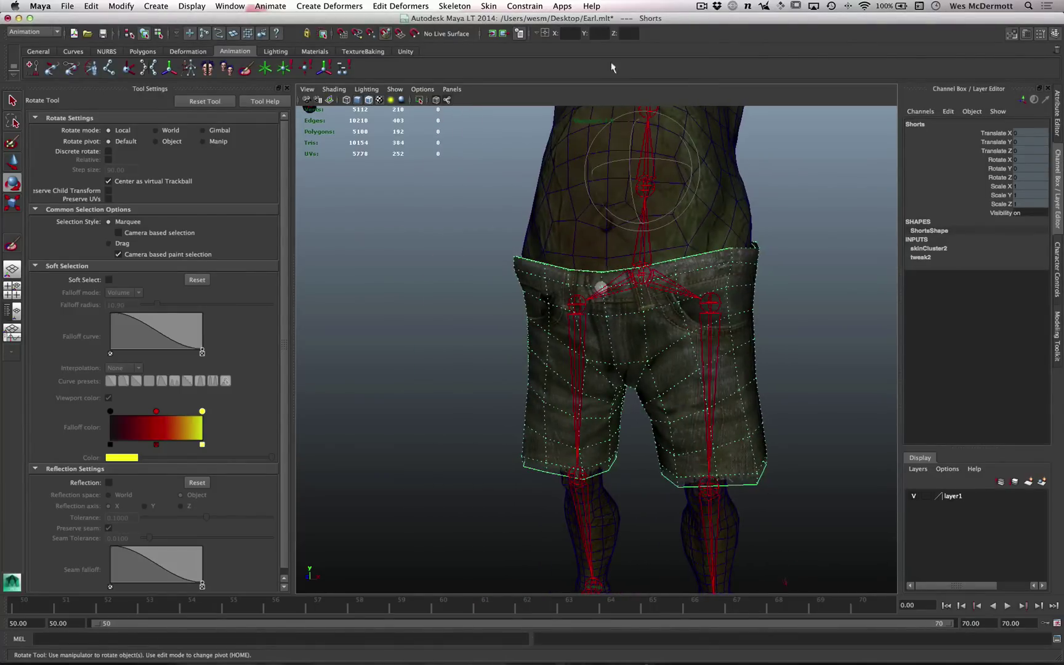
pyautogui.click(488, 6)
pyautogui.moveTo(494, 68)
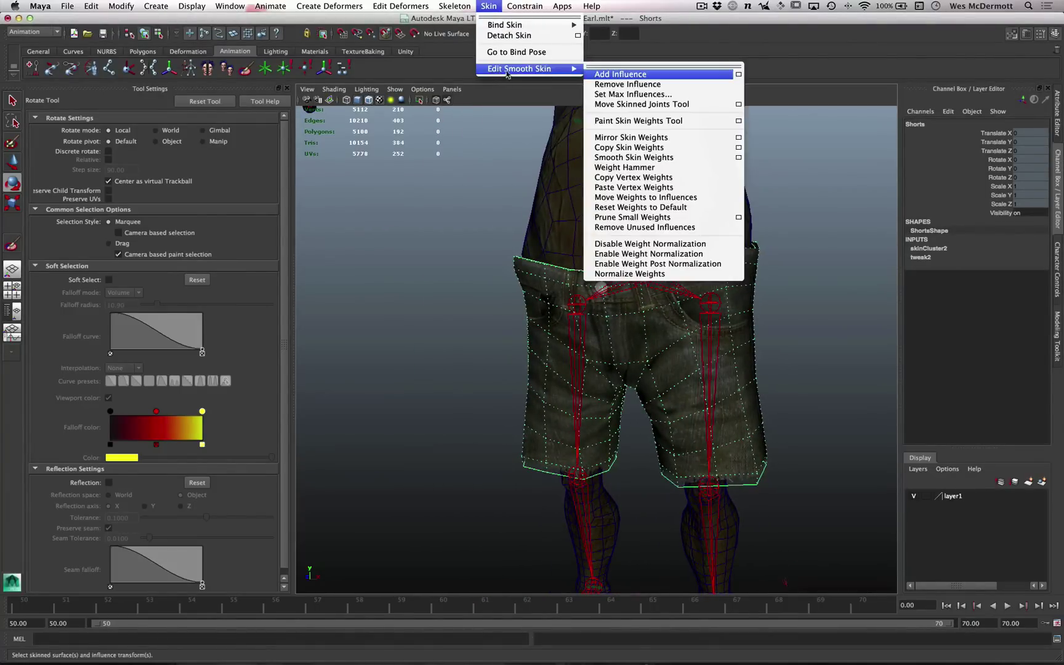
pyautogui.click(616, 65)
pyautogui.moveTo(806, 112); pyautogui.dragTo(901, 61)
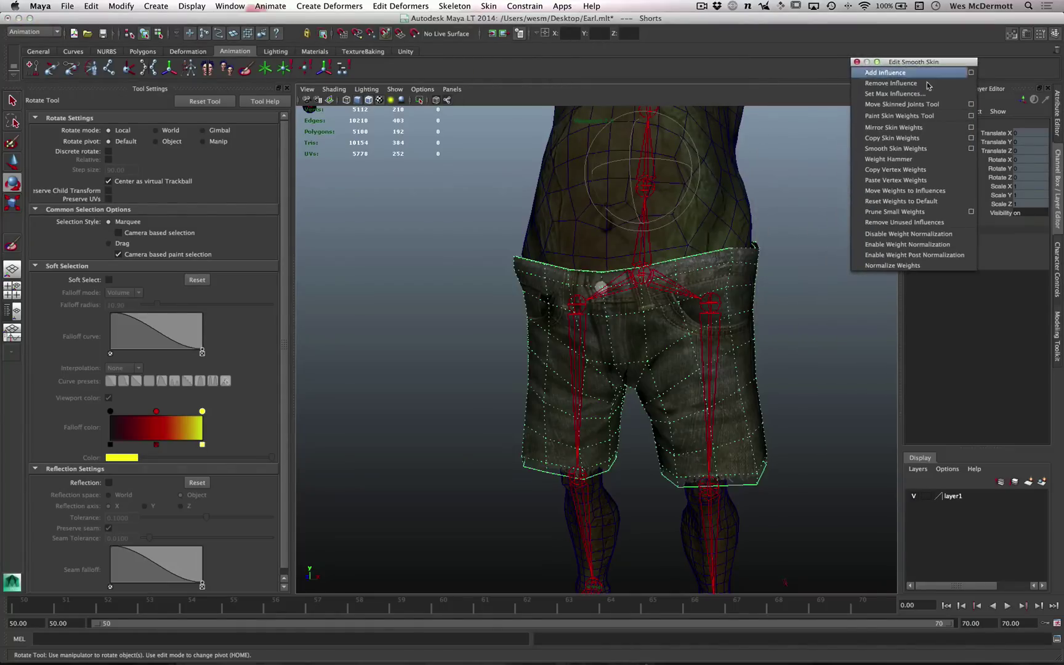
# Step: Start the Paint Skin Weights Tool on the shorts, choose the Hips influence and unlock its weights
pyautogui.click(899, 116)
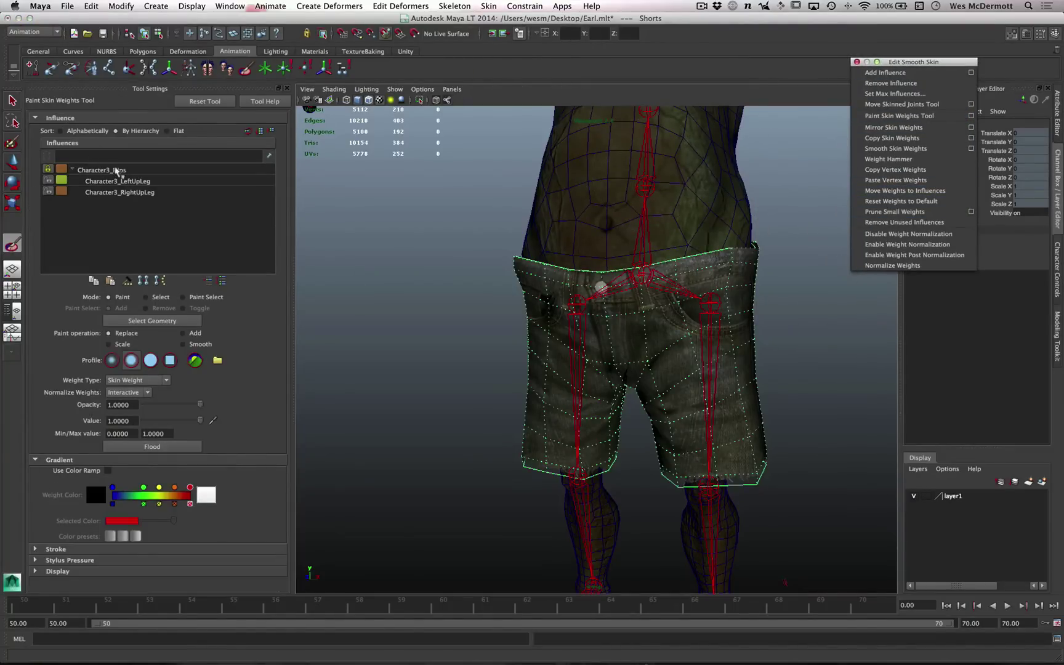
pyautogui.click(108, 170)
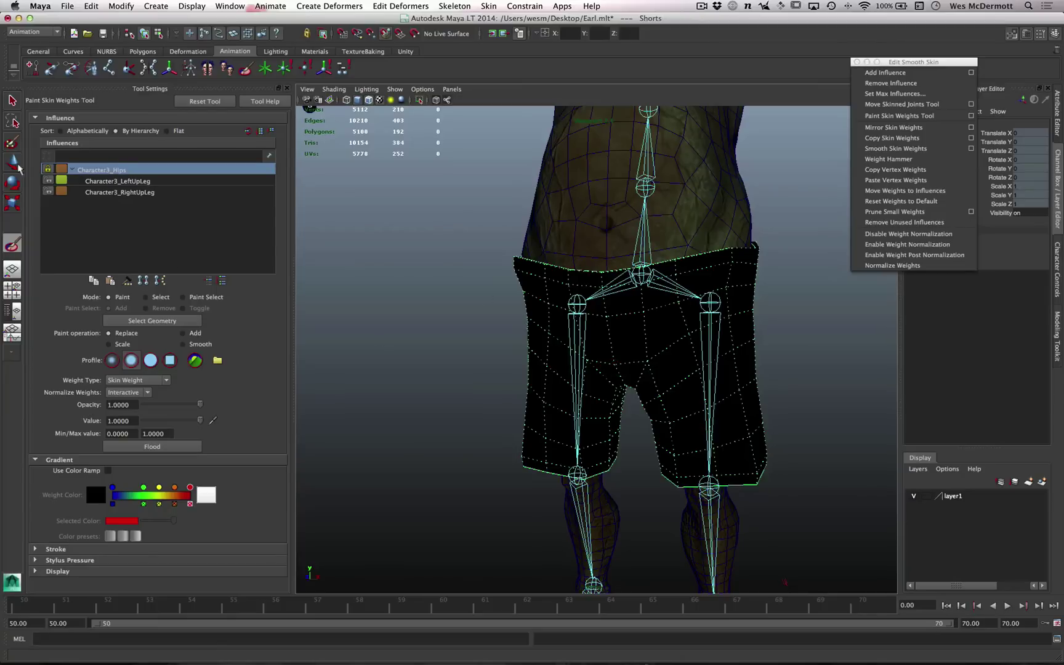
pyautogui.click(48, 168)
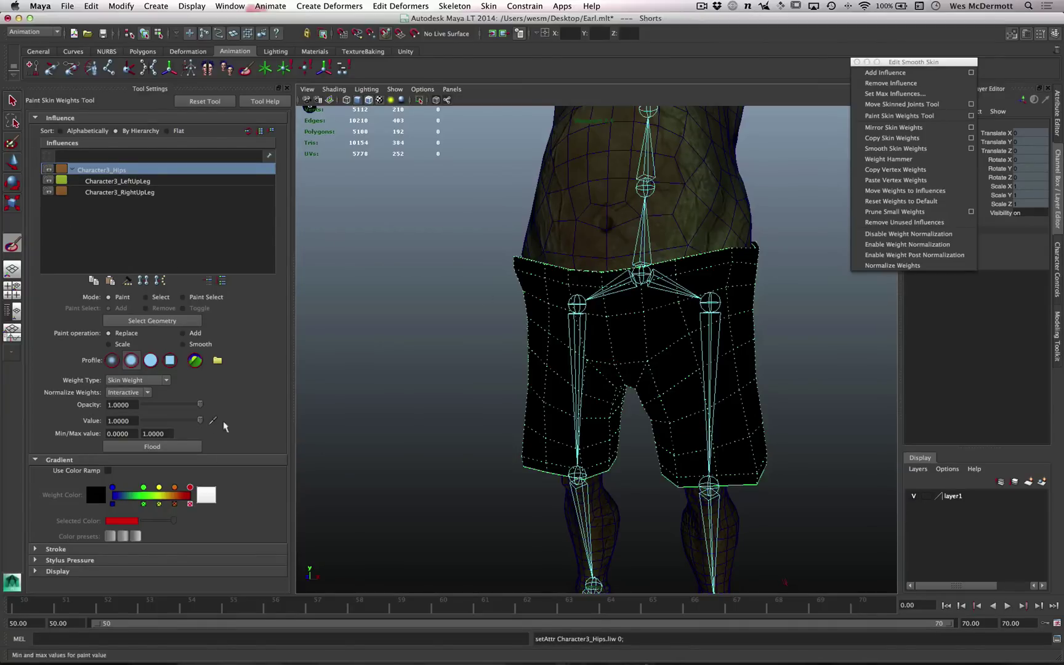
# Step: Paint Hips weight with value 0.9515 around the waistband and upper part of the shorts, front, sides and back
pyautogui.moveTo(194, 422); pyautogui.dragTo(193, 422)
pyautogui.scroll(1, 597, 278)
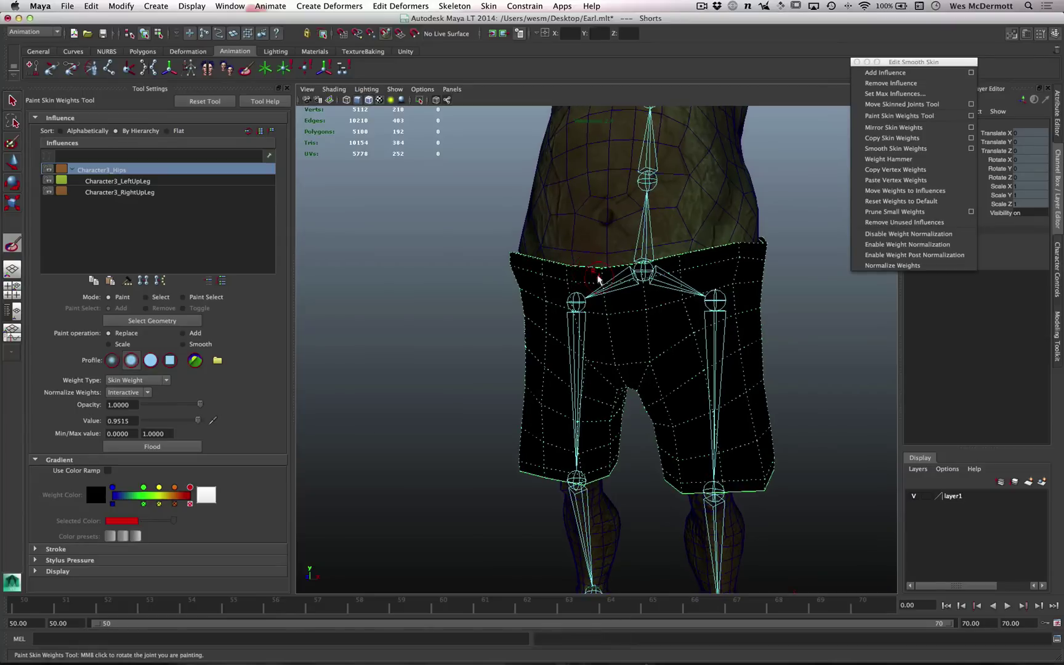
pyautogui.moveTo(700, 363); pyautogui.dragTo(704, 364)
pyautogui.keyDown('alt'); pyautogui.moveTo(622, 315); pyautogui.dragTo(711, 349); pyautogui.keyUp('alt')
pyautogui.moveTo(666, 305)
pyautogui.mouseDown()
pyautogui.moveTo(735, 293)
pyautogui.moveTo(598, 300)
pyautogui.moveTo(670, 309)
pyautogui.mouseUp()
pyautogui.moveTo(723, 325)
pyautogui.keyDown('alt'); pyautogui.mouseDown()
pyautogui.moveTo(566, 327)
pyautogui.moveTo(668, 320)
pyautogui.moveTo(685, 297)
pyautogui.mouseUp(); pyautogui.keyUp('alt')
pyautogui.keyDown('alt'); pyautogui.moveTo(597, 333); pyautogui.dragTo(703, 332); pyautogui.keyUp('alt')
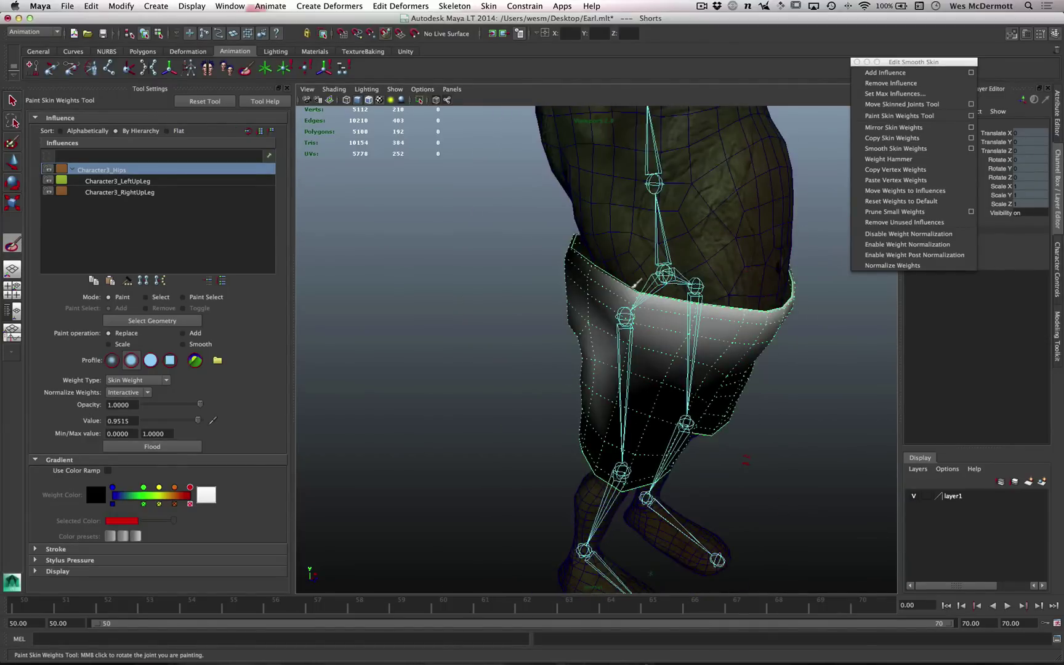
pyautogui.moveTo(595, 265)
pyautogui.keyDown('alt'); pyautogui.mouseDown()
pyautogui.moveTo(609, 281)
pyautogui.moveTo(654, 261)
pyautogui.mouseUp(); pyautogui.keyUp('alt')
pyautogui.moveTo(483, 272)
pyautogui.keyDown('alt'); pyautogui.mouseDown()
pyautogui.moveTo(541, 278)
pyautogui.moveTo(491, 261)
pyautogui.moveTo(556, 300)
pyautogui.moveTo(475, 337)
pyautogui.moveTo(487, 360)
pyautogui.moveTo(488, 332)
pyautogui.mouseUp(); pyautogui.keyUp('alt')
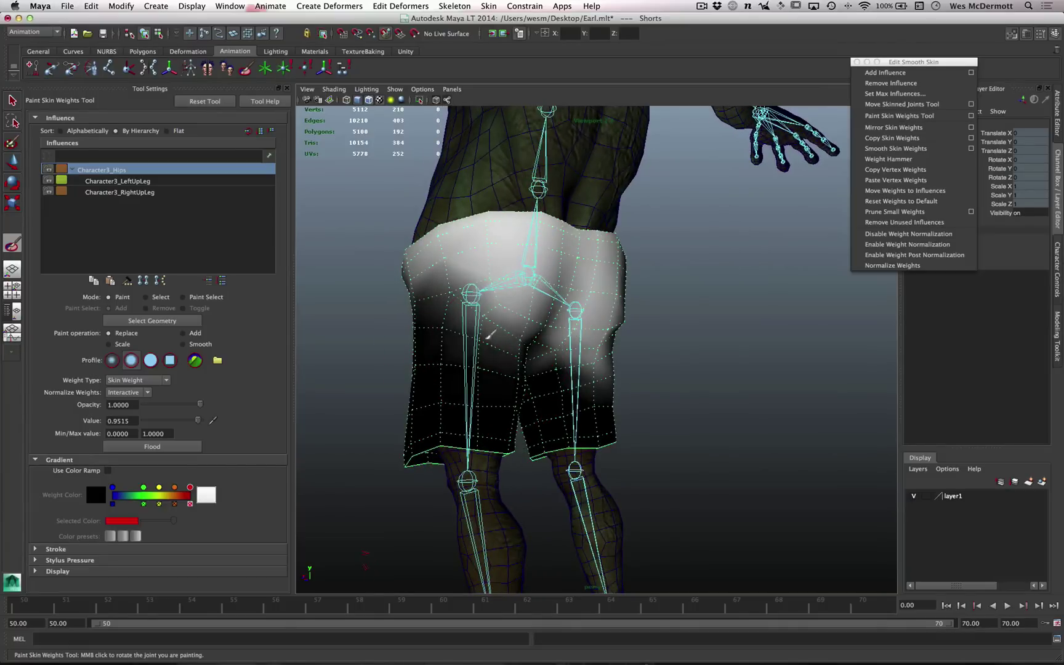
pyautogui.keyDown('alt'); pyautogui.moveTo(558, 356); pyautogui.dragTo(541, 348); pyautogui.keyUp('alt')
pyautogui.keyDown('alt'); pyautogui.moveTo(632, 373); pyautogui.dragTo(628, 394); pyautogui.keyUp('alt')
# Step: Reduce the Hips weight on the legs of the shorts, painting first with value 0.2427 and finally with value 0
pyautogui.moveTo(198, 420); pyautogui.dragTo(157, 422)
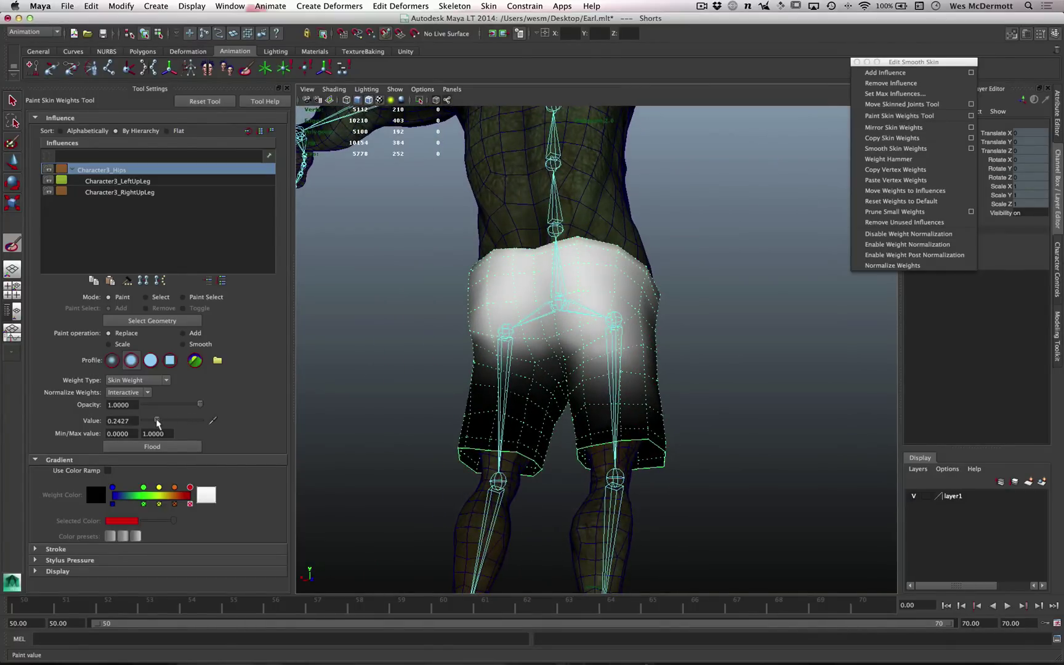
pyautogui.scroll(1, 559, 384)
pyautogui.moveTo(603, 388); pyautogui.dragTo(627, 390)
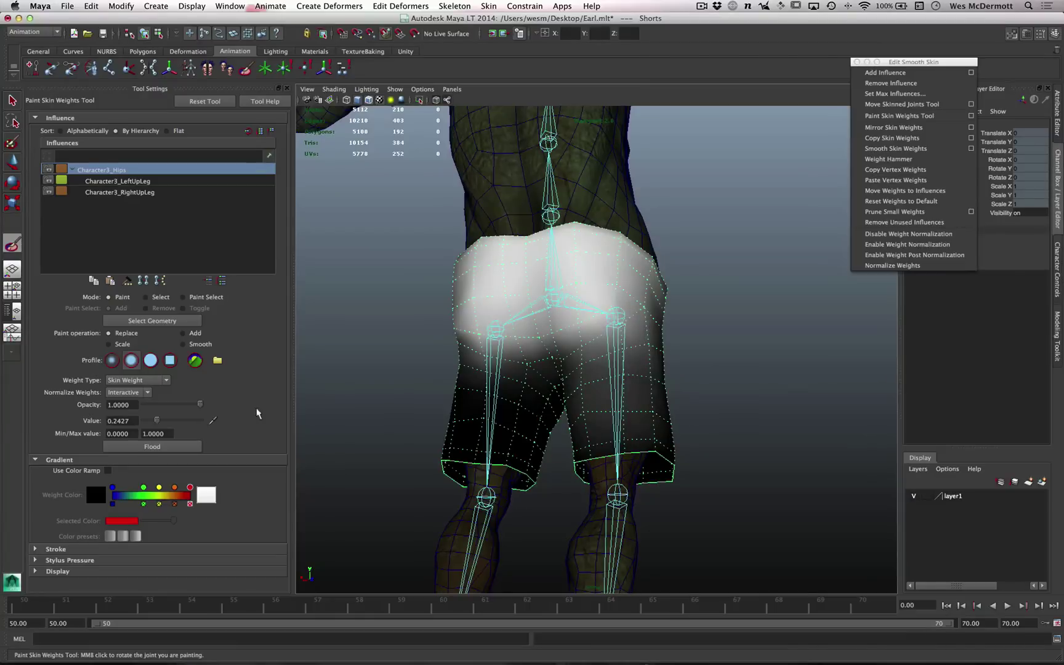
pyautogui.moveTo(156, 421); pyautogui.dragTo(140, 421)
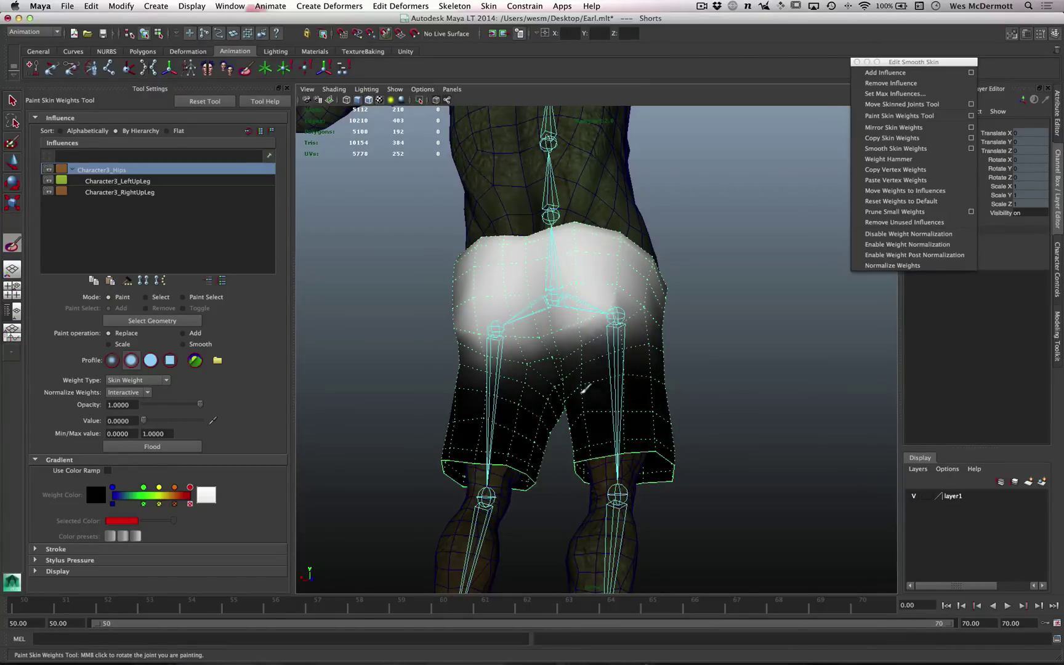
pyautogui.keyDown('alt'); pyautogui.moveTo(668, 383); pyautogui.dragTo(689, 392); pyautogui.keyUp('alt')
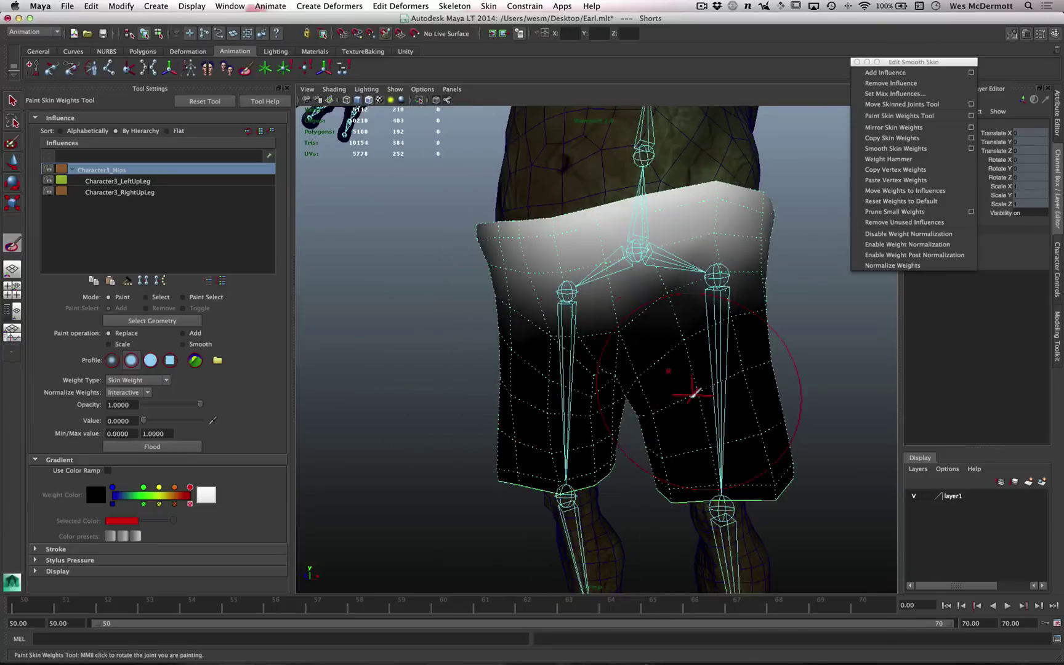
pyautogui.keyDown('alt'); pyautogui.moveTo(577, 390); pyautogui.dragTo(631, 359); pyautogui.keyUp('alt')
pyautogui.keyDown('alt'); pyautogui.moveTo(563, 380); pyautogui.dragTo(684, 377); pyautogui.keyUp('alt')
pyautogui.moveTo(610, 351)
pyautogui.keyDown('alt'); pyautogui.mouseDown()
pyautogui.moveTo(643, 364)
pyautogui.moveTo(546, 380)
pyautogui.moveTo(556, 364)
pyautogui.moveTo(596, 358)
pyautogui.moveTo(660, 367)
pyautogui.mouseUp(); pyautogui.keyUp('alt')
# Step: Select the left upper leg joint and rotate it to raise the leg and test the shorts' deformation
pyautogui.press('q')
pyautogui.scroll(-1, 724, 365)
pyautogui.click(723, 365)
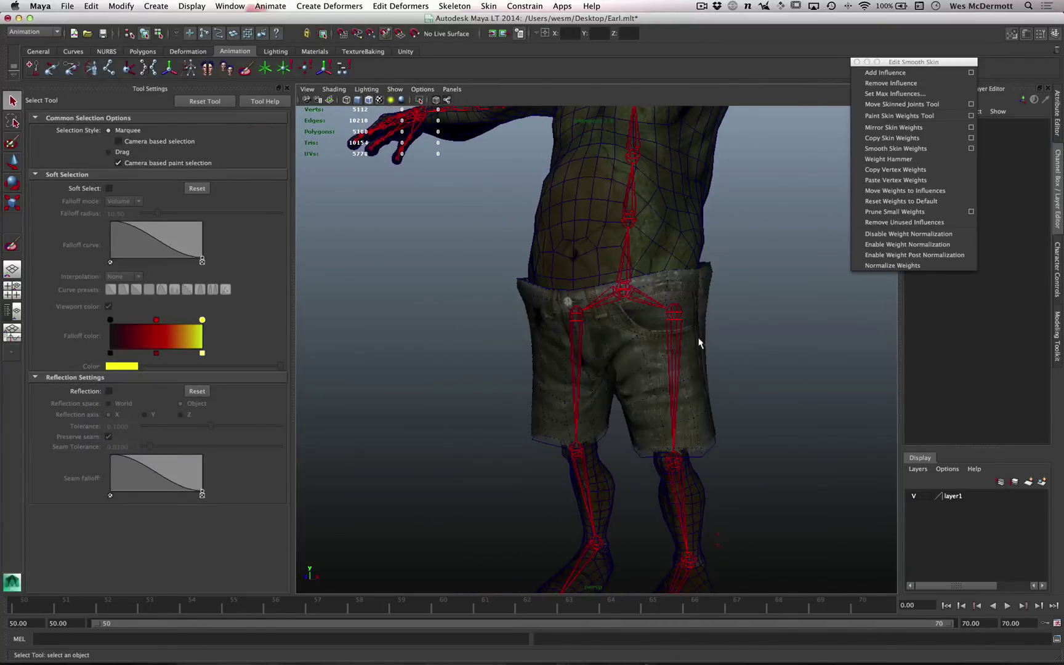
pyautogui.click(680, 385)
pyautogui.press('e')
pyautogui.keyDown('alt'); pyautogui.moveTo(683, 395); pyautogui.dragTo(774, 415); pyautogui.keyUp('alt')
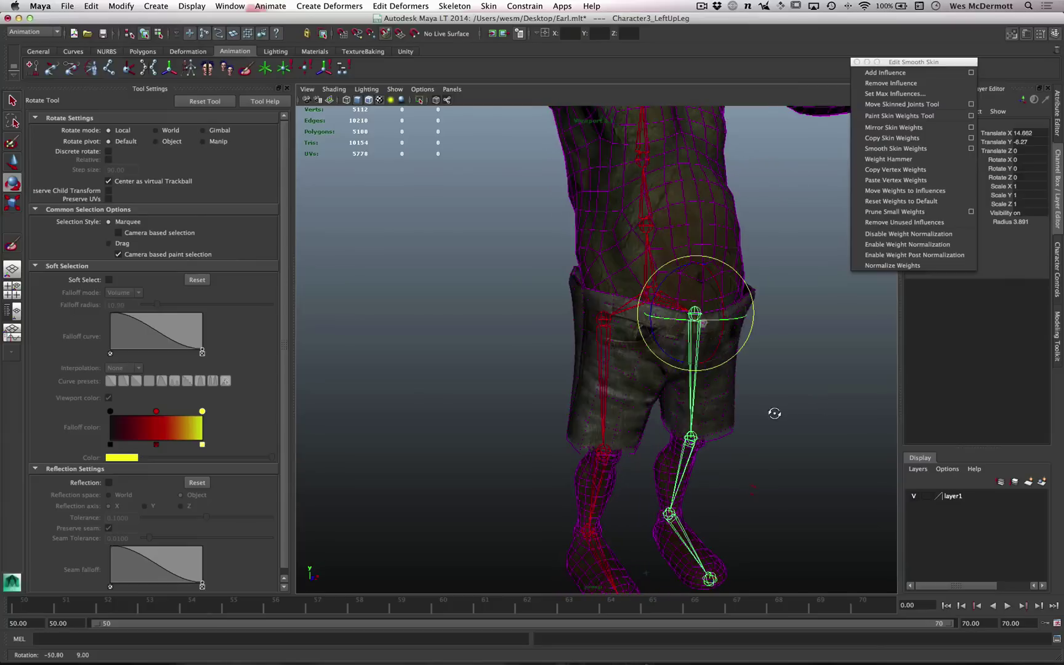
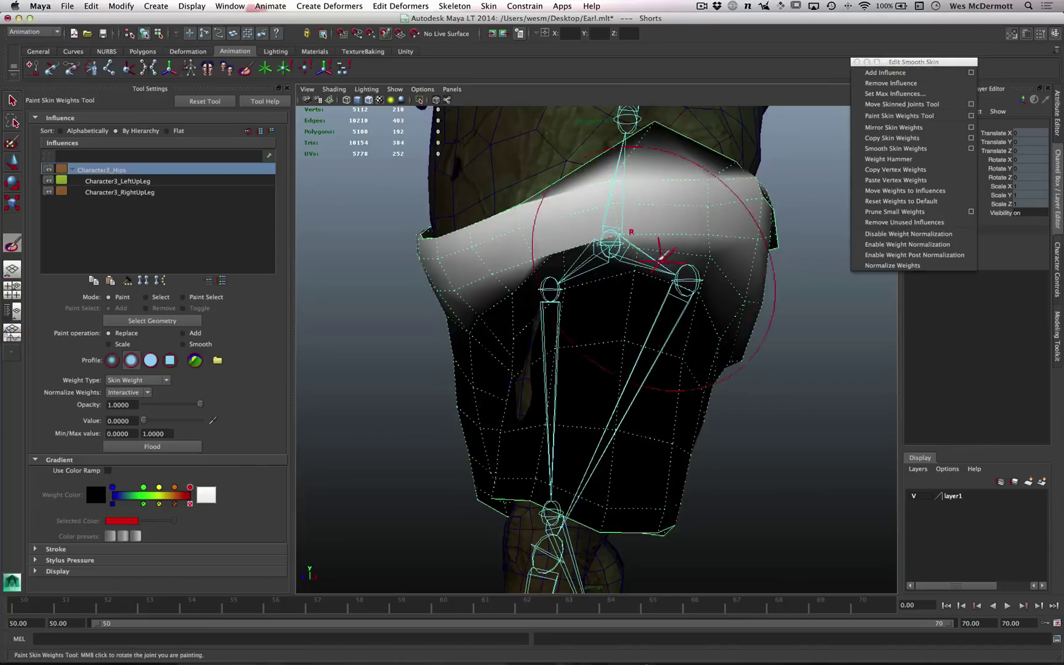
# Step: Switch weight painting to Select mode and smooth out the stray vertices on the waistband's edge with Weight Hammer
pyautogui.click(164, 296)
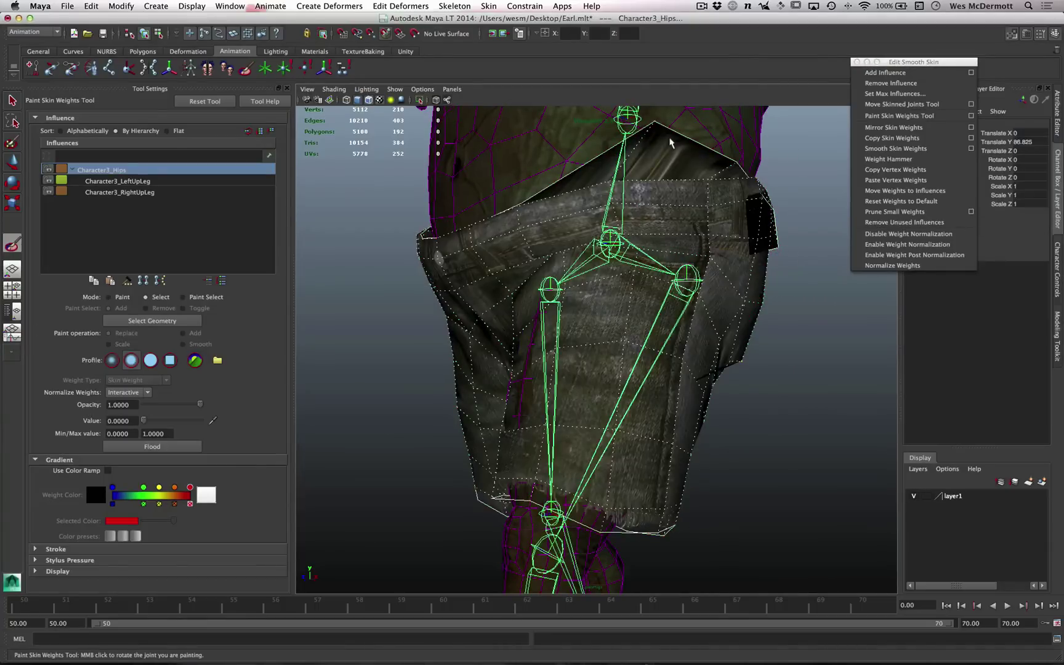
pyautogui.click(657, 123)
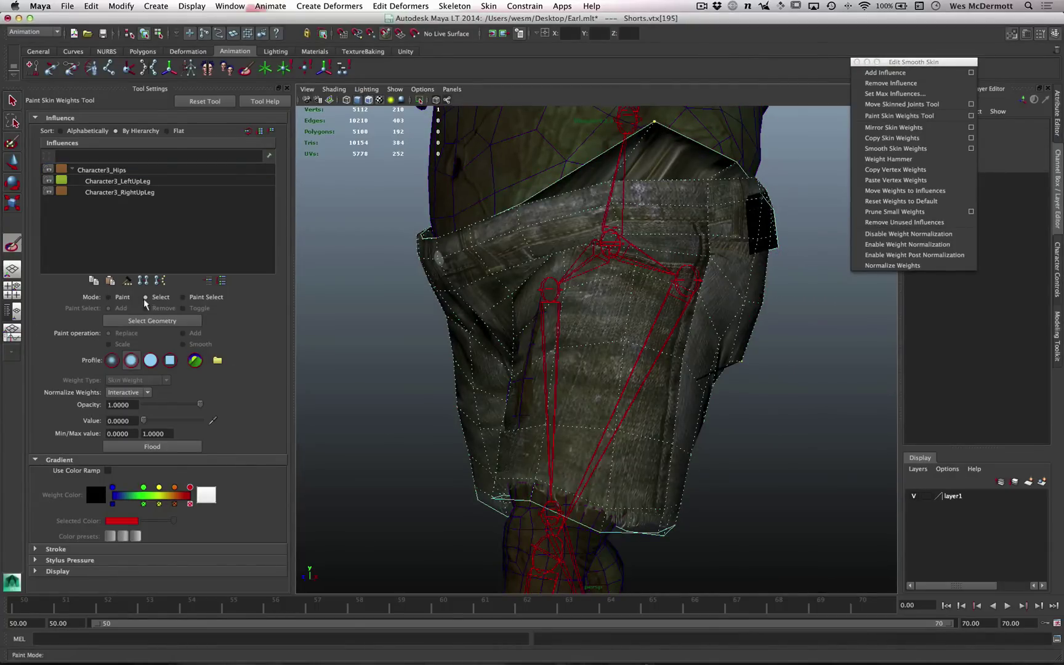
pyautogui.click(129, 282)
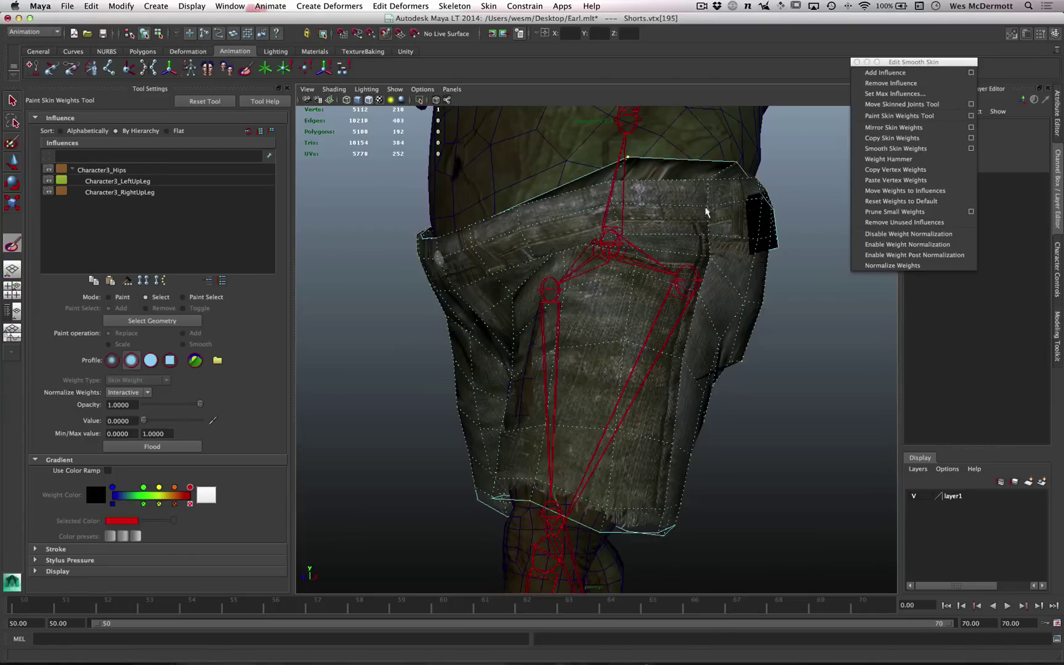
pyautogui.keyDown('alt'); pyautogui.moveTo(708, 193); pyautogui.dragTo(677, 138); pyautogui.keyUp('alt')
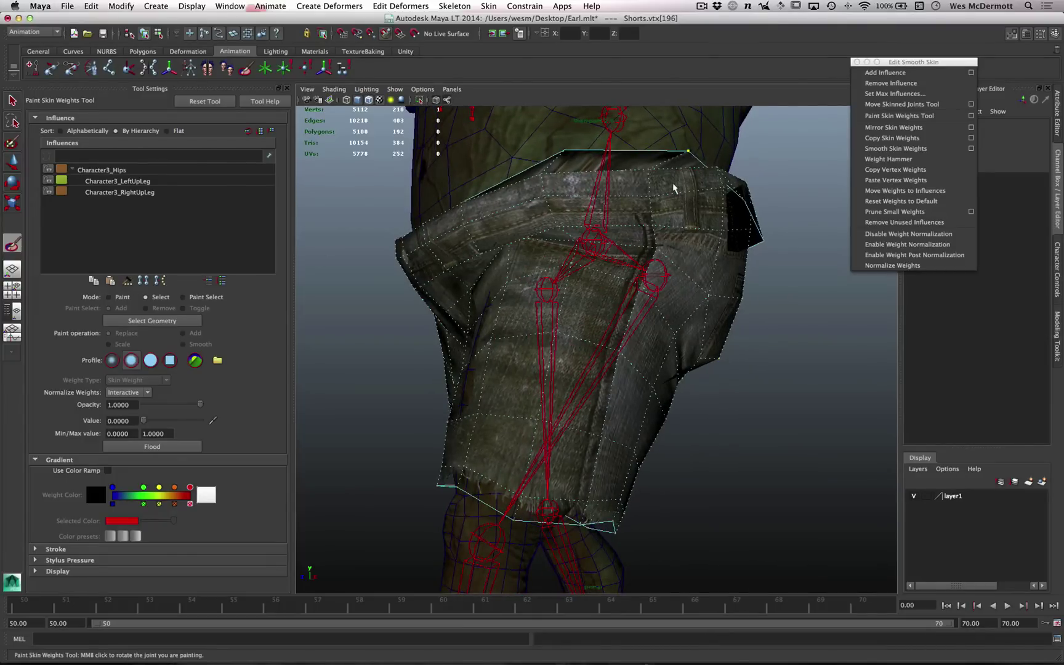
# Step: Select the whole edge loop along the top border of the shorts' waistband
pyautogui.moveTo(674, 184); pyautogui.dragTo(682, 131, button='right')
pyautogui.doubleClick(642, 151)
pyautogui.keyDown('alt'); pyautogui.moveTo(623, 264); pyautogui.dragTo(633, 266, button='right'); pyautogui.keyUp('alt')
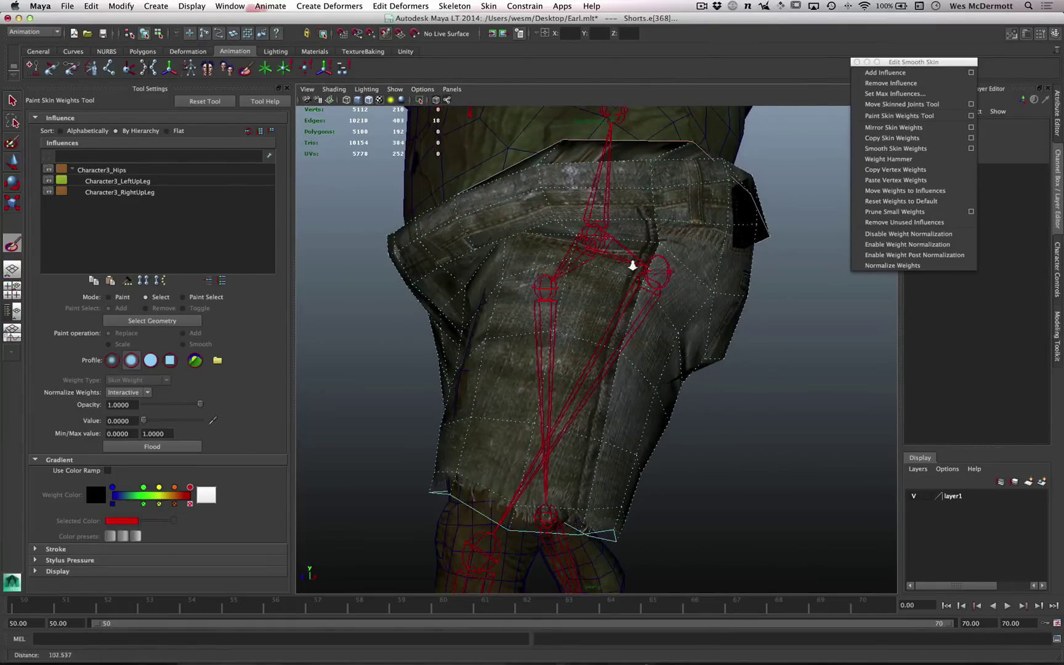
pyautogui.keyDown('alt'); pyautogui.moveTo(632, 266); pyautogui.dragTo(636, 288); pyautogui.keyUp('alt')
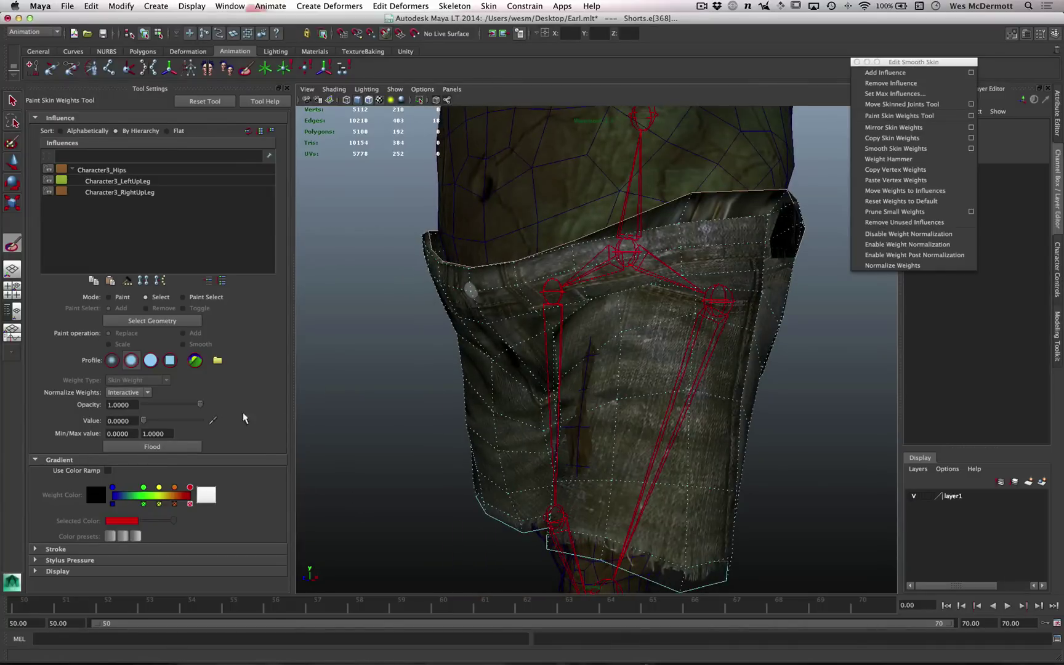
# Step: Try to flood the selected border edge loop of the waistband with a Hips weight of 1
pyautogui.moveTo(143, 420); pyautogui.dragTo(233, 425)
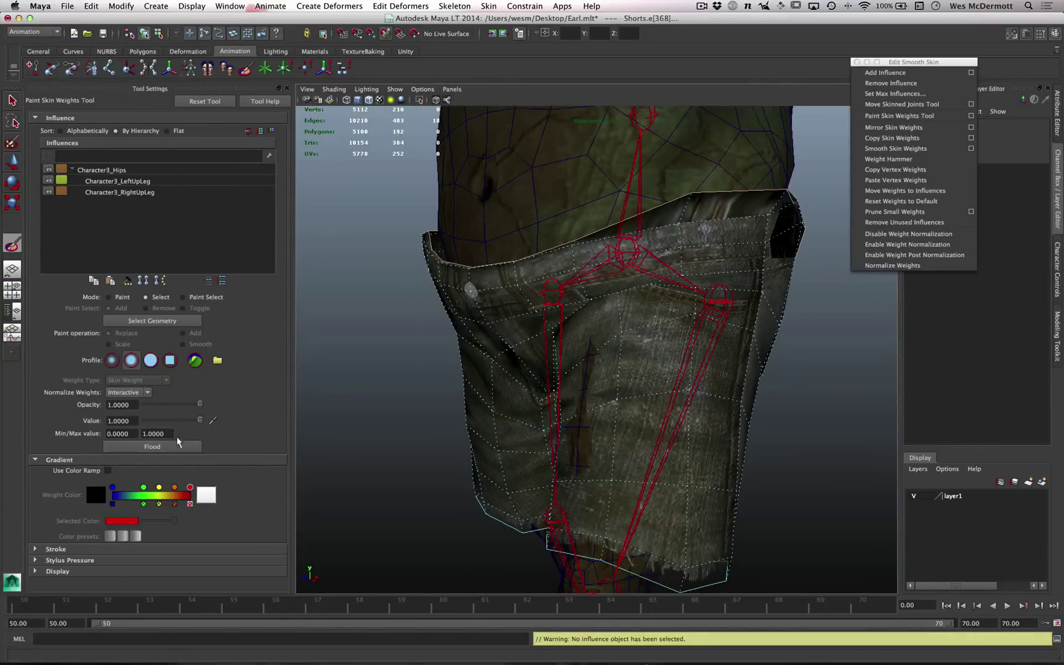
pyautogui.click(104, 170)
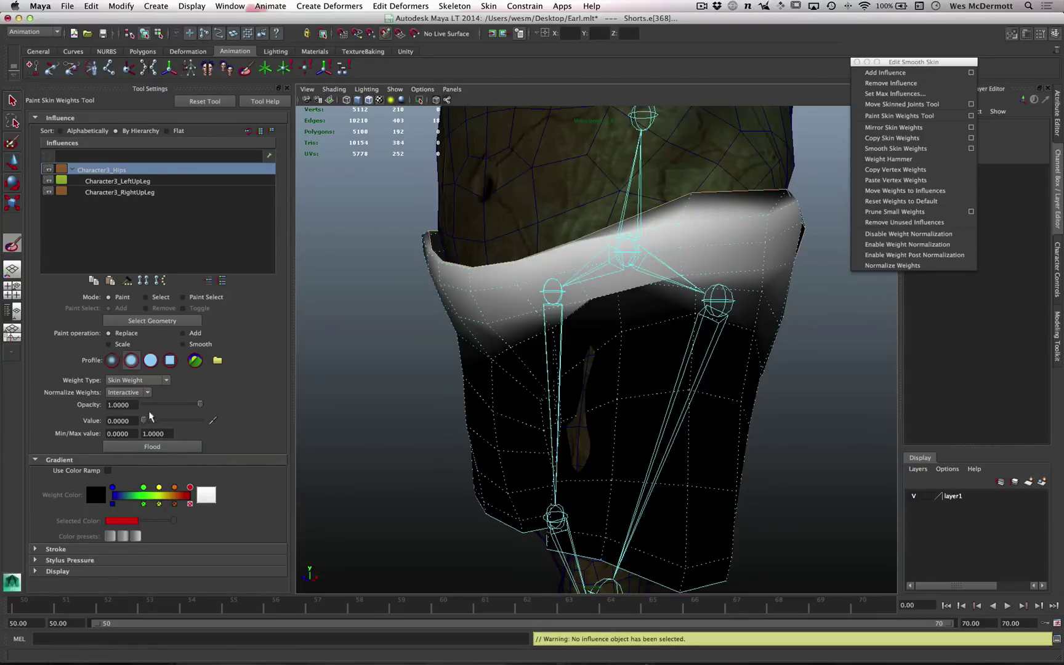
pyautogui.moveTo(145, 420); pyautogui.dragTo(219, 425)
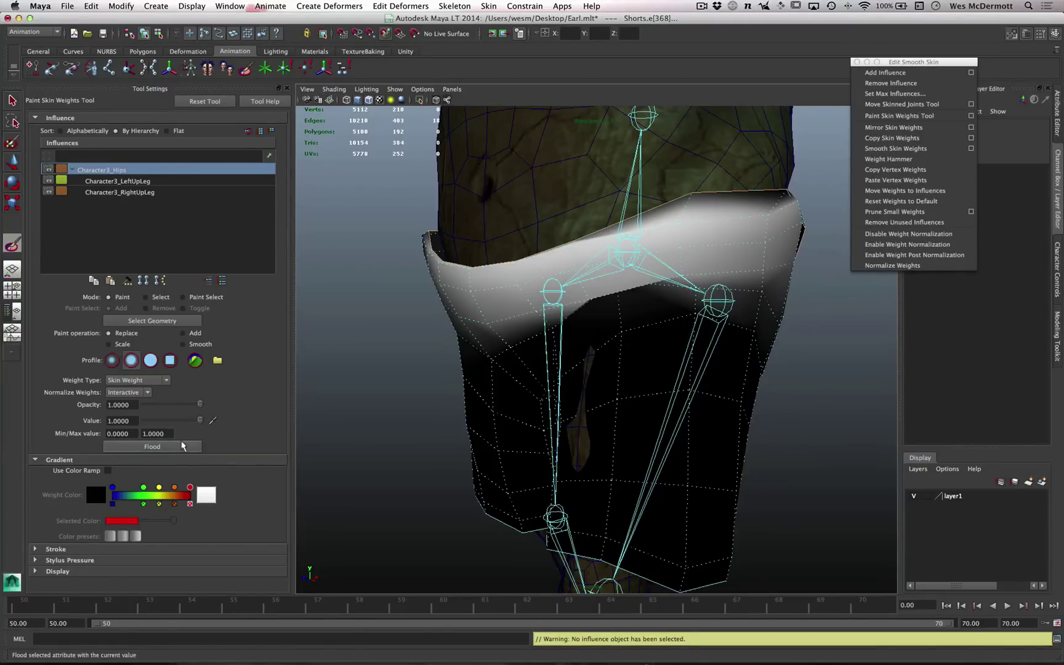
pyautogui.rightClick(713, 211)
pyautogui.moveTo(706, 178); pyautogui.dragTo(733, 215, button='right')
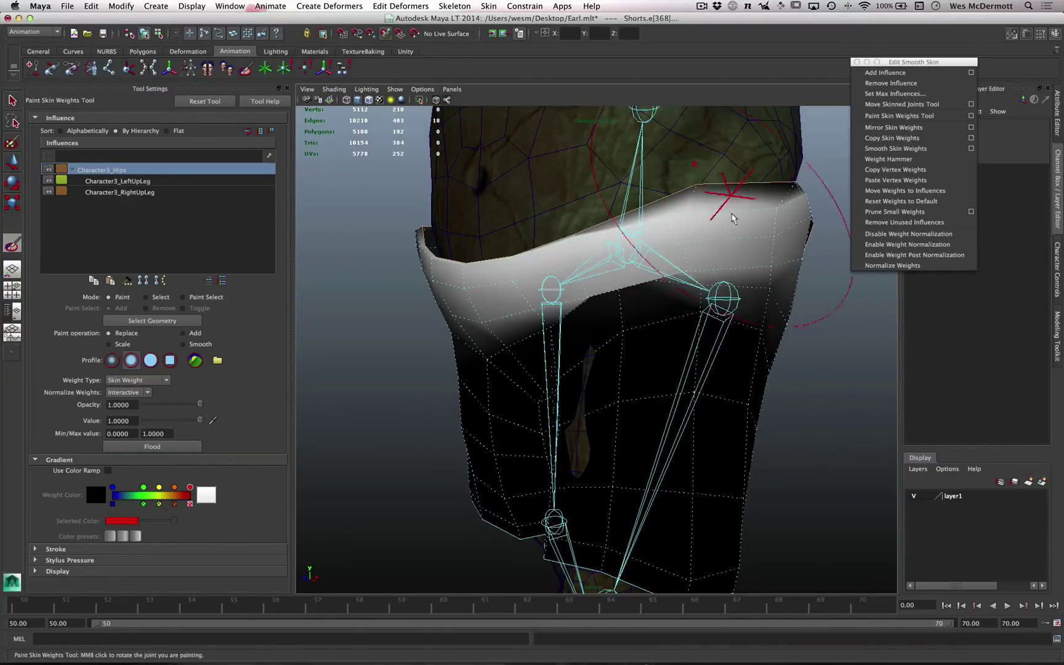
# Step: Select the edge loop along the waistband's outer rim, convert it to vertices and flood them with a Hips weight of 1
pyautogui.click(146, 297)
pyautogui.click(601, 337)
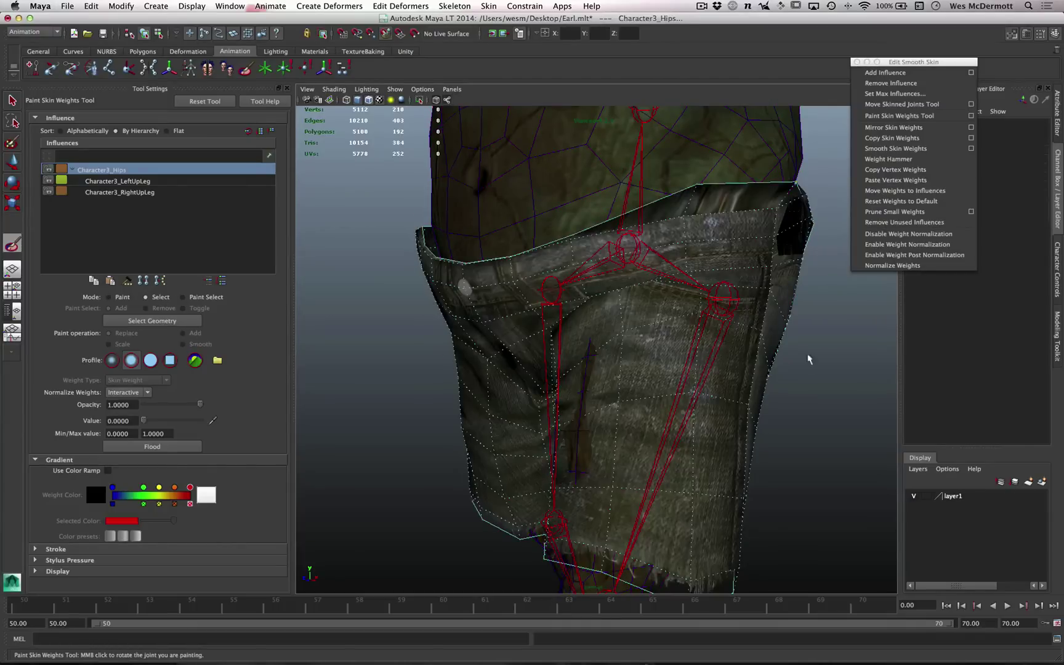
pyautogui.rightClick(706, 197)
pyautogui.moveTo(706, 197); pyautogui.dragTo(707, 169, button='right')
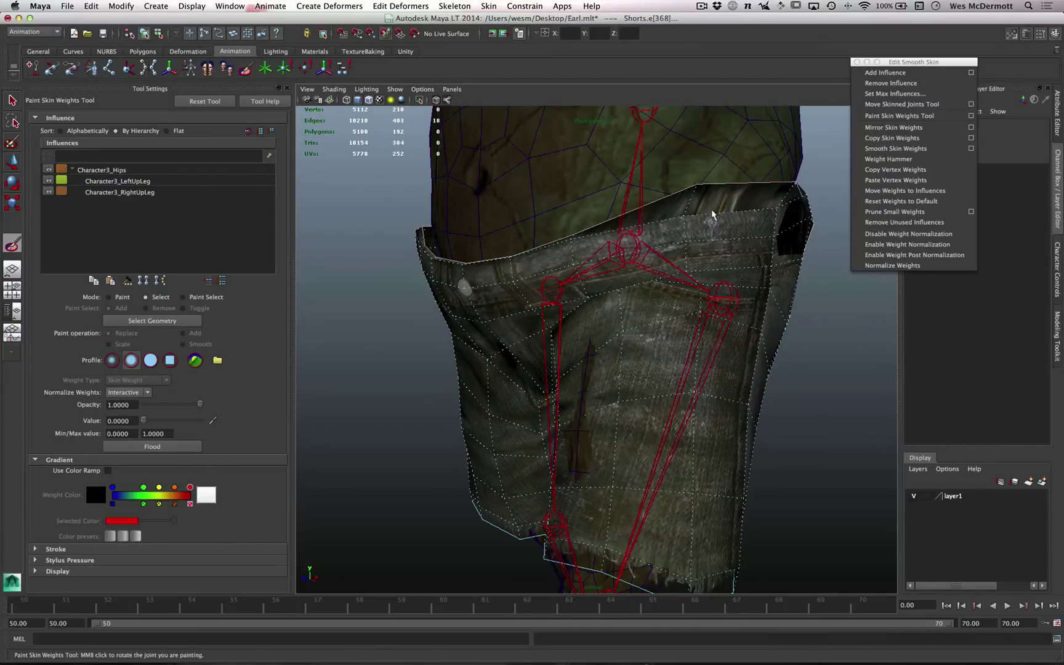
pyautogui.keyDown('ctrl'); pyautogui.rightClick(695, 254); pyautogui.keyUp('ctrl')
pyautogui.click(654, 256)
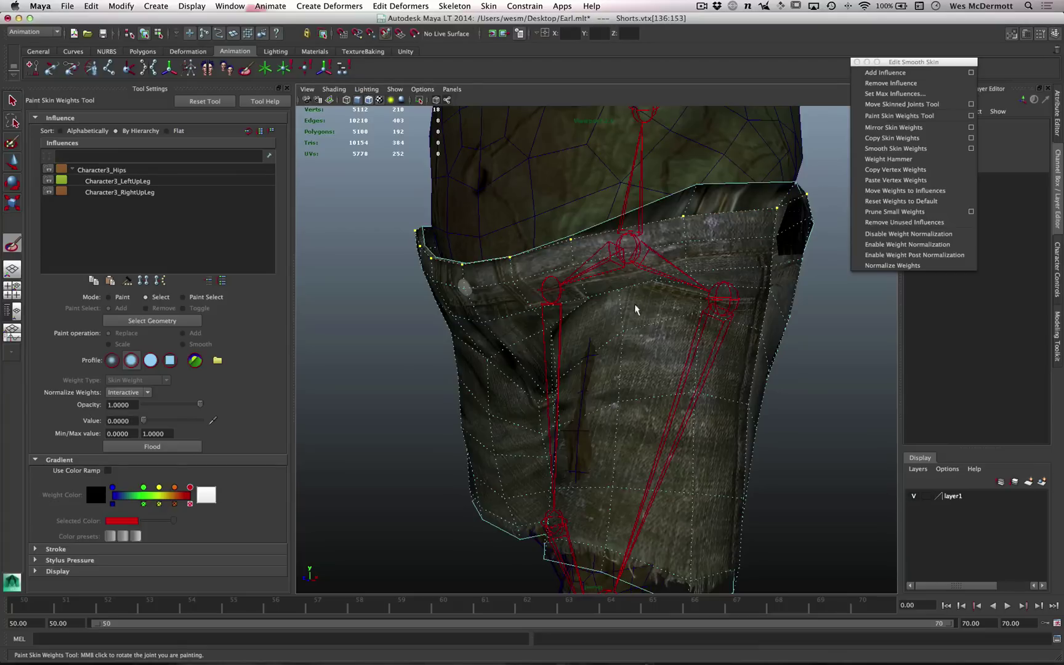
pyautogui.click(119, 298)
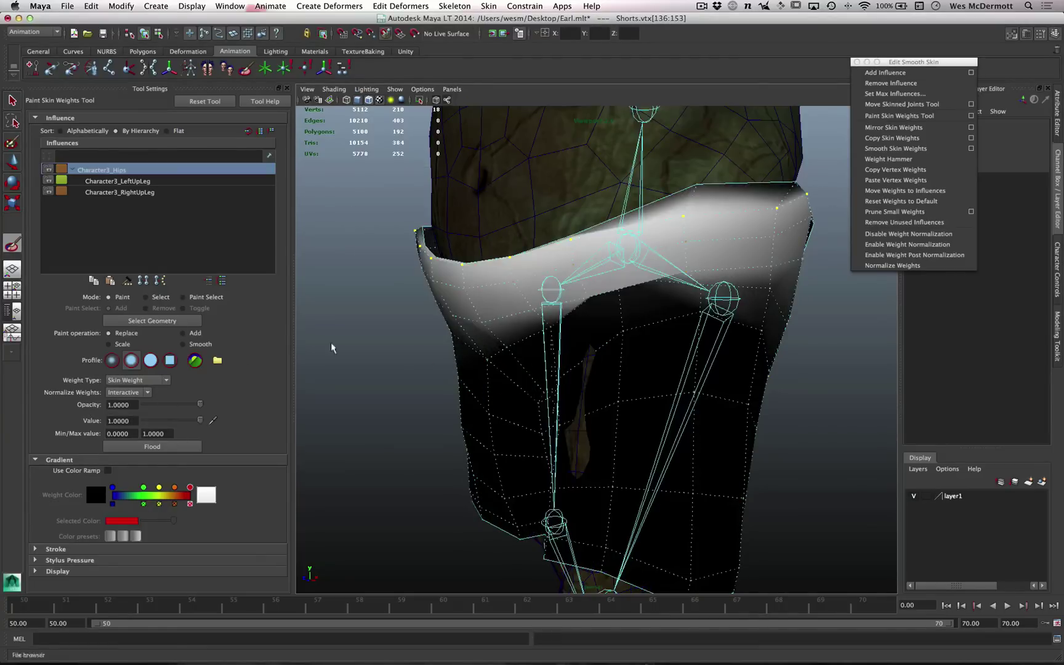
pyautogui.moveTo(143, 420); pyautogui.dragTo(198, 421)
pyautogui.click(152, 446)
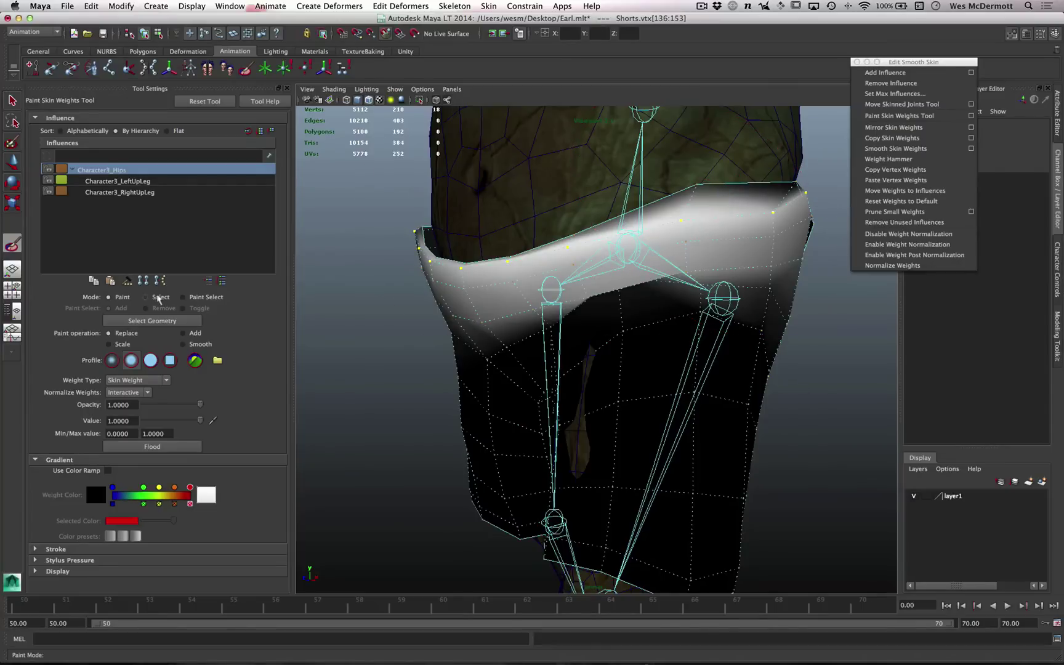
# Step: Convert the waistband's topmost border edge loop to vertices and flood them with a Hips weight of 1
pyautogui.click(159, 296)
pyautogui.rightClick(695, 209)
pyautogui.moveTo(695, 210); pyautogui.dragTo(704, 175, button='right')
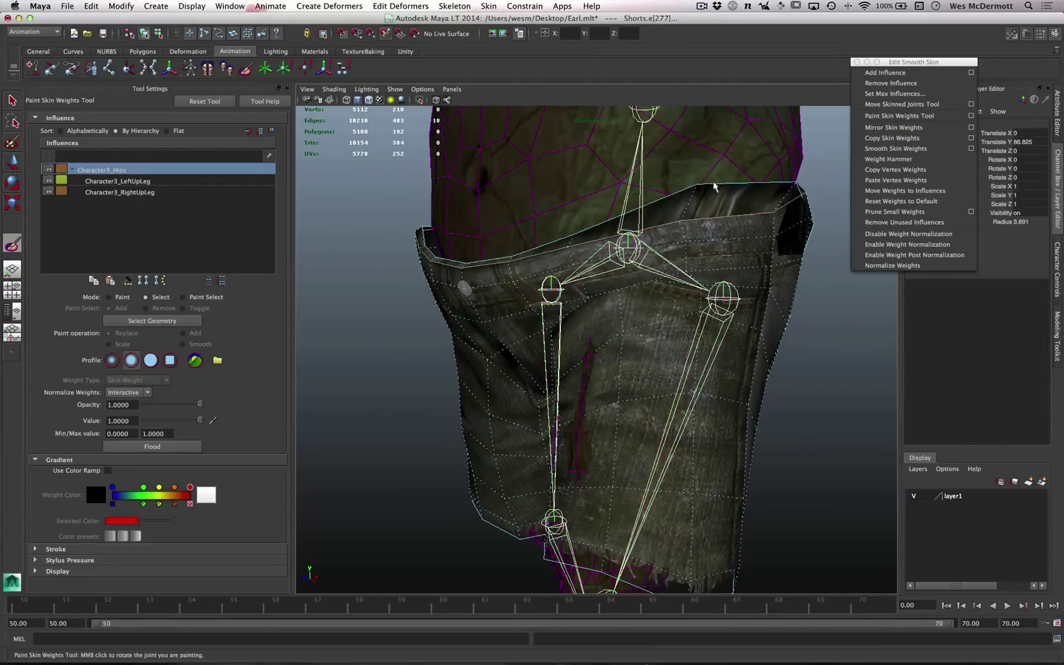
pyautogui.click(739, 275)
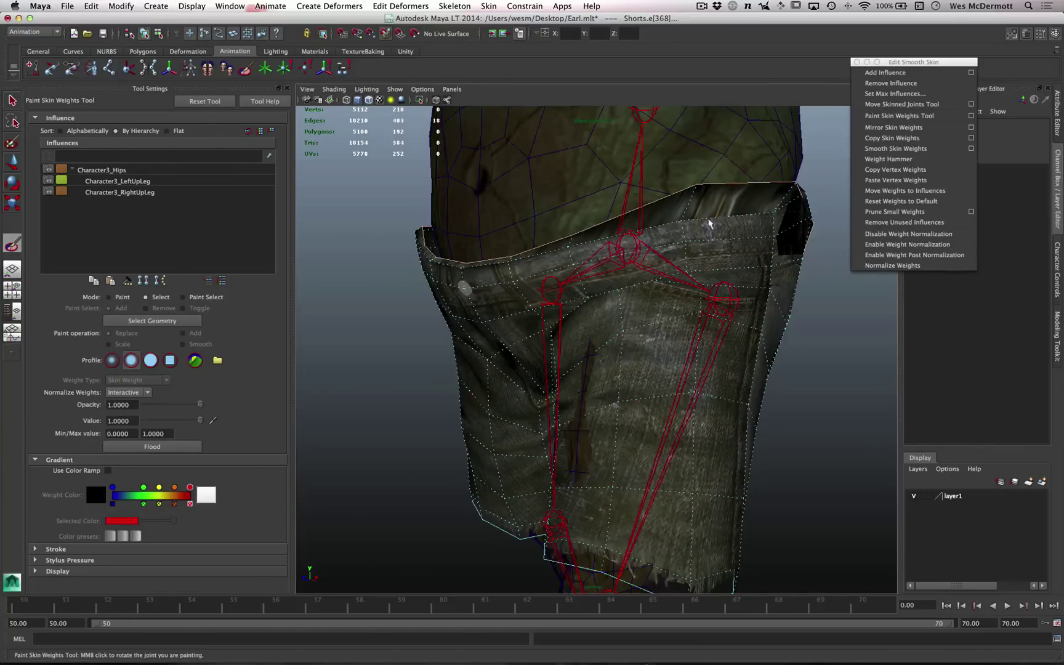
pyautogui.keyDown('ctrl'); pyautogui.moveTo(708, 219); pyautogui.dragTo(640, 226, button='right'); pyautogui.keyUp('ctrl')
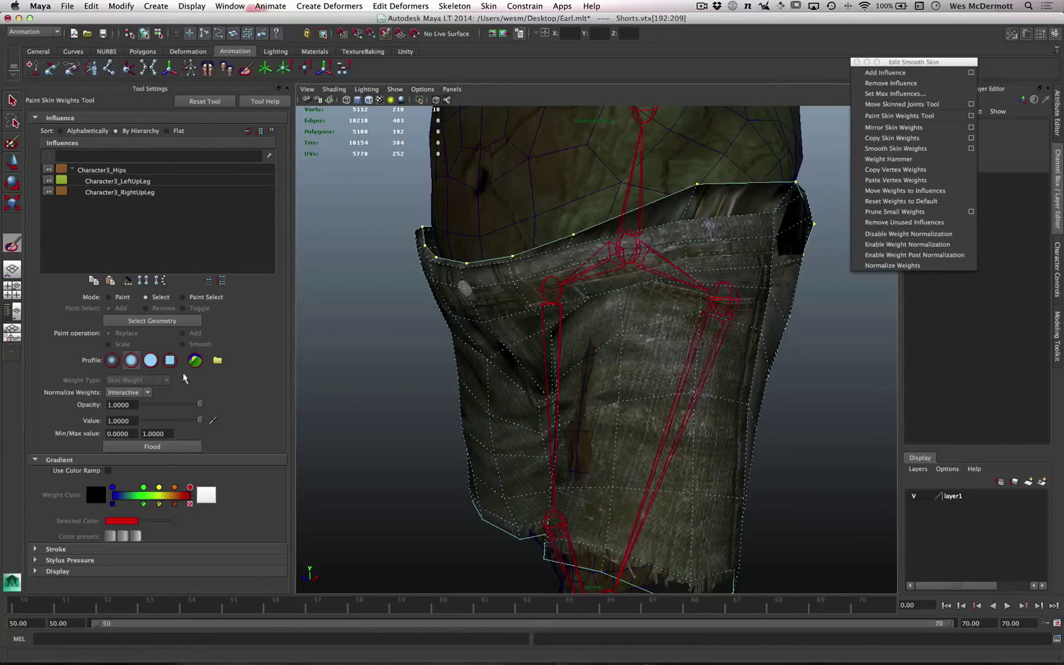
pyautogui.click(123, 297)
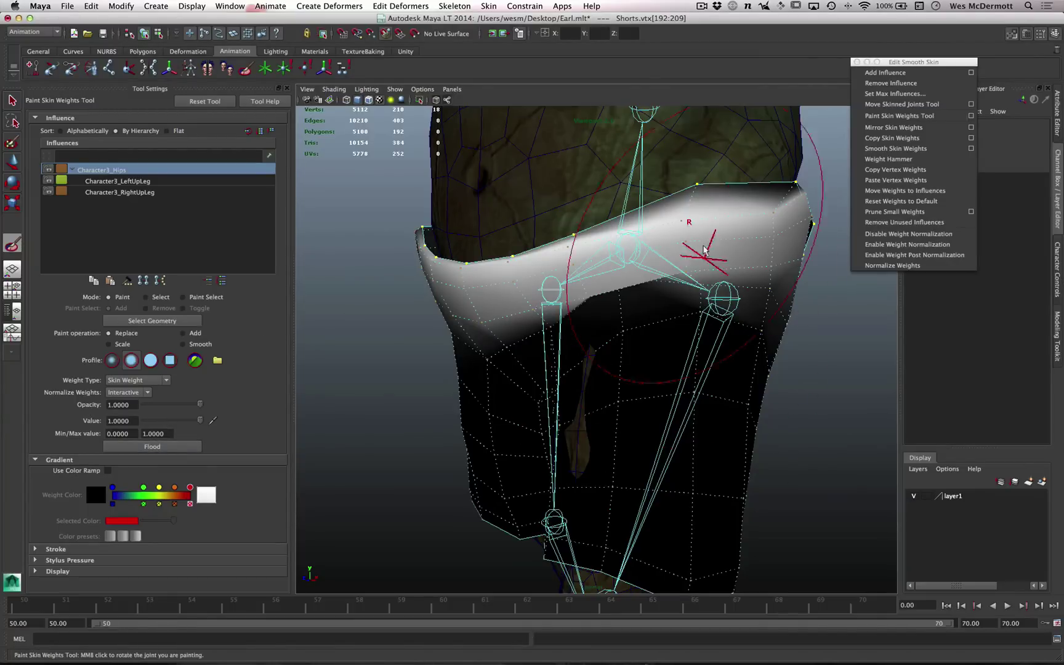
pyautogui.click(165, 445)
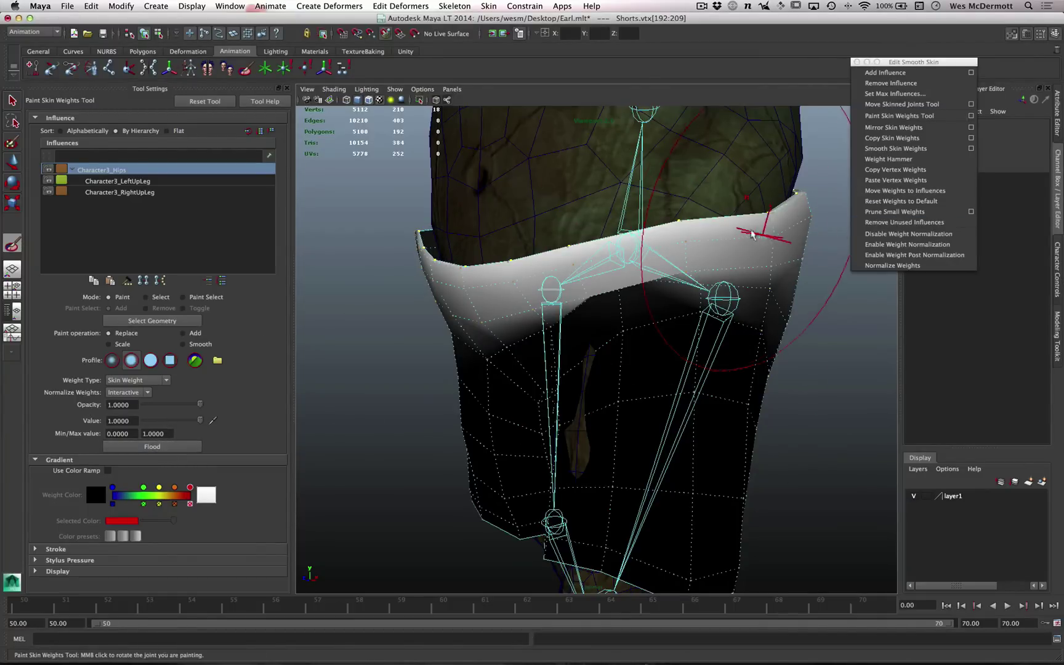
# Step: Reselect the shorts and restart the Paint Skin Weights Tool in Select mode
pyautogui.scroll(-3, 733, 243)
pyautogui.press('q')
pyautogui.keyDown('alt'); pyautogui.moveTo(661, 355); pyautogui.dragTo(711, 355, button='right'); pyautogui.keyUp('alt')
pyautogui.click(644, 302)
pyautogui.keyDown('alt'); pyautogui.moveTo(645, 301); pyautogui.dragTo(675, 311, button='right'); pyautogui.keyUp('alt')
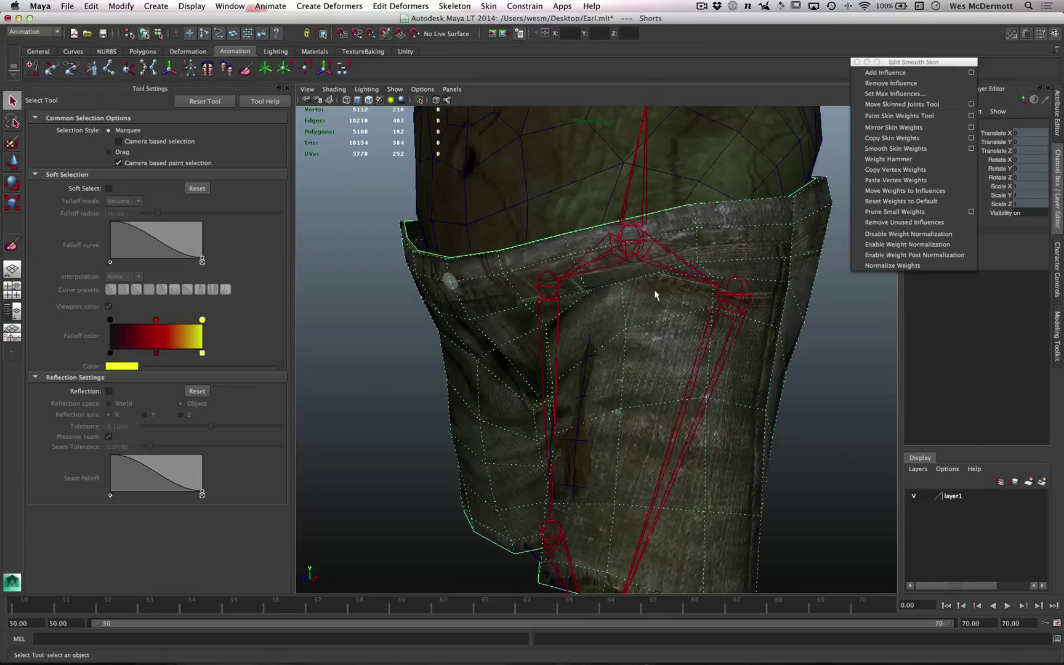
pyautogui.click(887, 117)
pyautogui.moveTo(683, 346)
pyautogui.mouseDown(button='right')
pyautogui.moveTo(690, 307)
pyautogui.moveTo(729, 266)
pyautogui.moveTo(727, 288)
pyautogui.mouseUp(button='right')
pyautogui.click(167, 297)
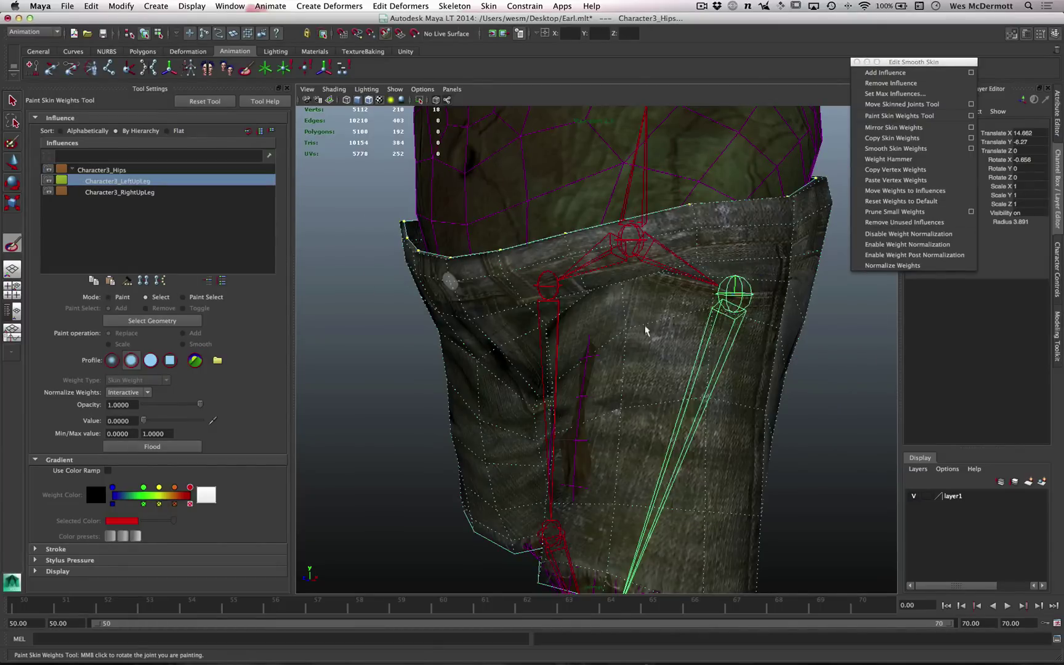
# Step: Select the edge loops around the raised left thigh just below the waistband and smooth their weights with Weight Hammer
pyautogui.moveTo(624, 330); pyautogui.dragTo(627, 296, button='right')
pyautogui.click(739, 264)
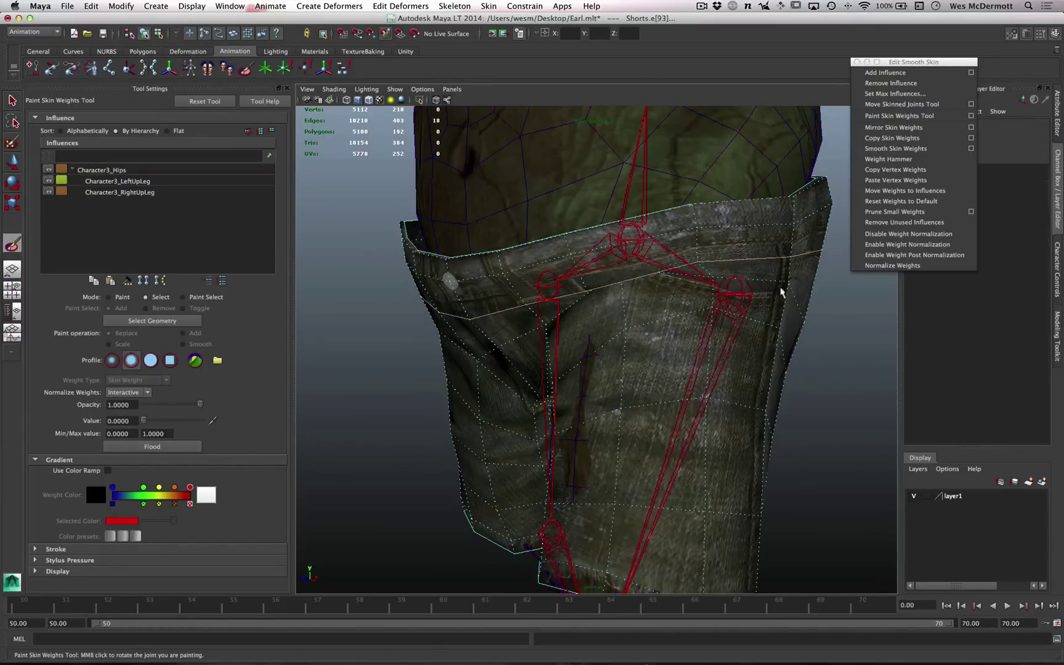
pyautogui.keyDown('alt'); pyautogui.moveTo(775, 285); pyautogui.dragTo(671, 328); pyautogui.keyUp('alt')
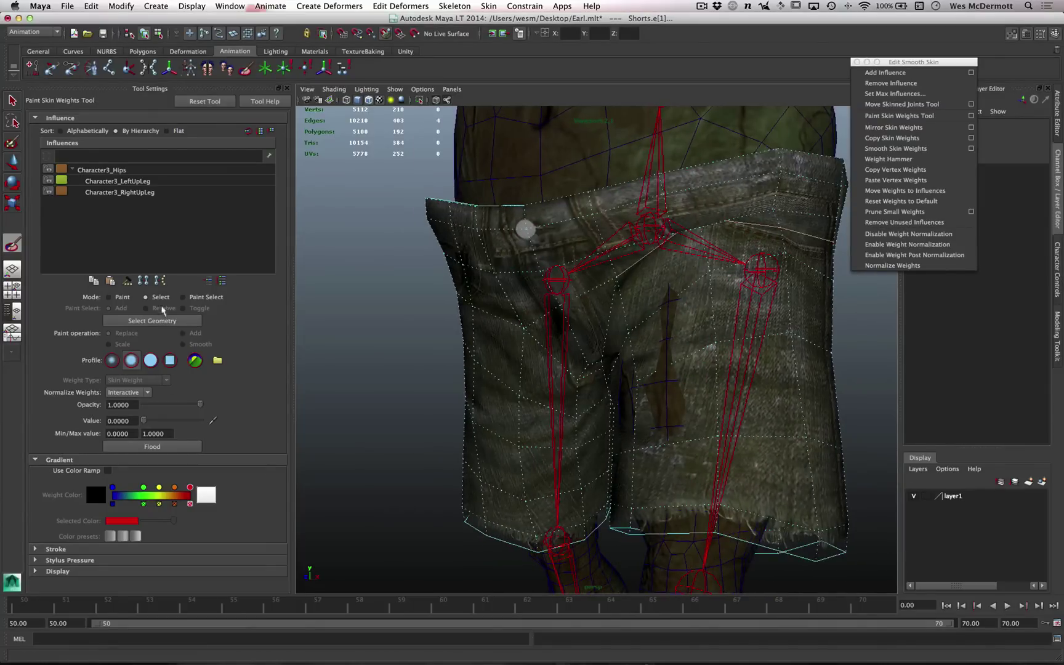
pyautogui.click(127, 281)
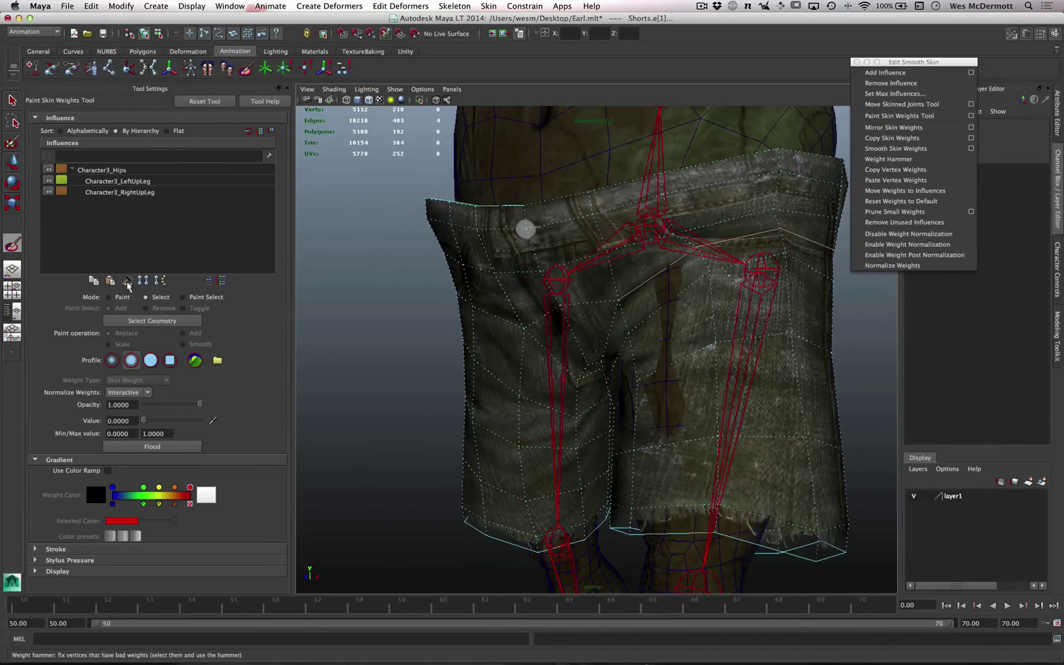
pyautogui.doubleClick(688, 288)
pyautogui.click(126, 281)
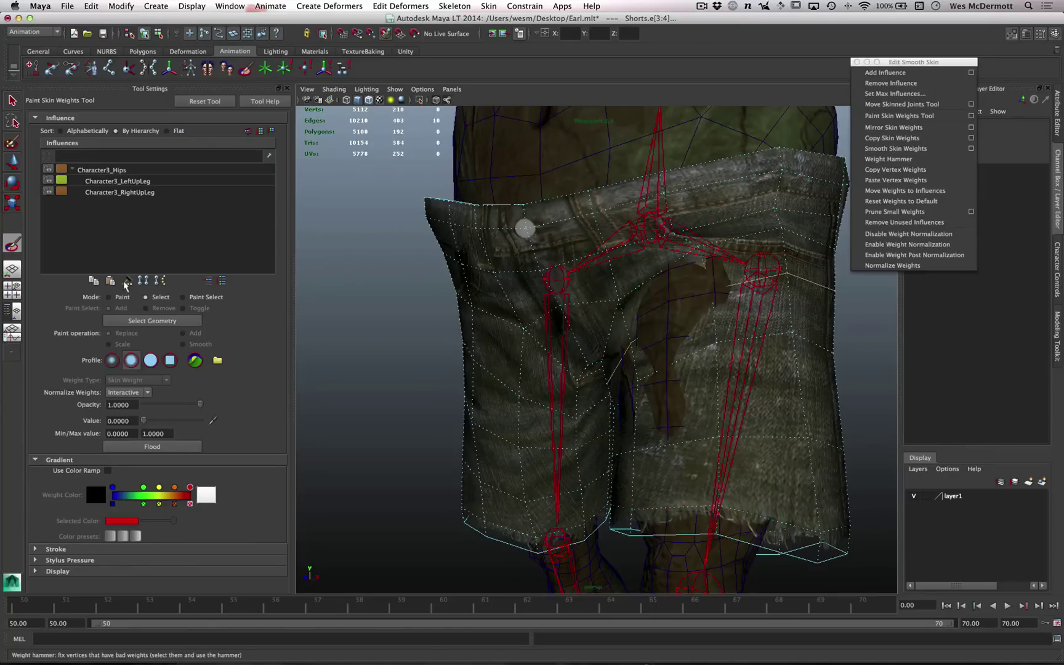
pyautogui.moveTo(587, 357)
pyautogui.keyDown('alt'); pyautogui.mouseDown()
pyautogui.moveTo(618, 369)
pyautogui.moveTo(712, 333)
pyautogui.moveTo(672, 351)
pyautogui.mouseUp(); pyautogui.keyUp('alt')
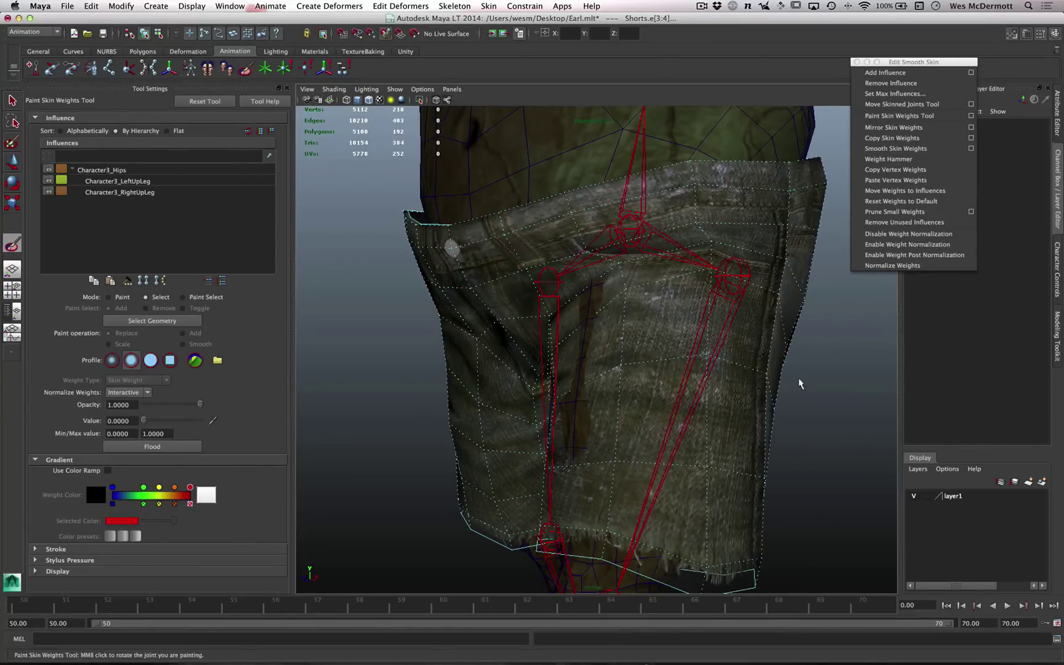
# Step: Select the right upper leg joint and rotate it to test how the shorts deform on that side
pyautogui.keyDown('alt'); pyautogui.moveTo(801, 383); pyautogui.dragTo(671, 347); pyautogui.keyUp('alt')
pyautogui.click(573, 340)
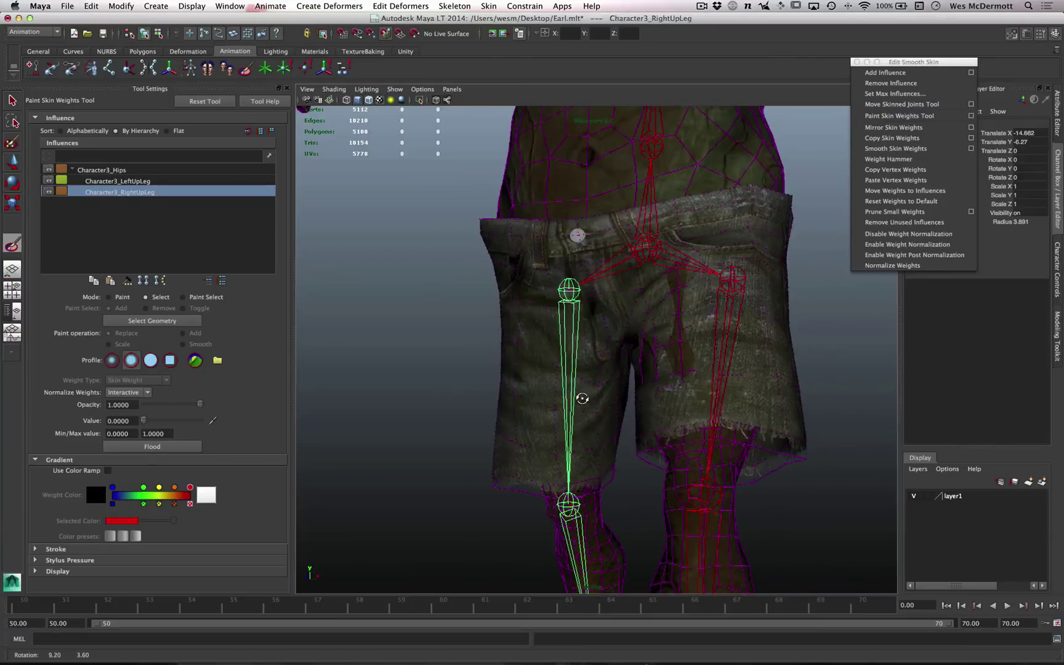
pyautogui.press('e')
pyautogui.moveTo(545, 317); pyautogui.dragTo(527, 300)
pyautogui.keyDown('alt'); pyautogui.moveTo(528, 299); pyautogui.dragTo(594, 261, button='right'); pyautogui.keyUp('alt')
pyautogui.keyDown('alt'); pyautogui.moveTo(594, 261); pyautogui.dragTo(569, 276); pyautogui.keyUp('alt')
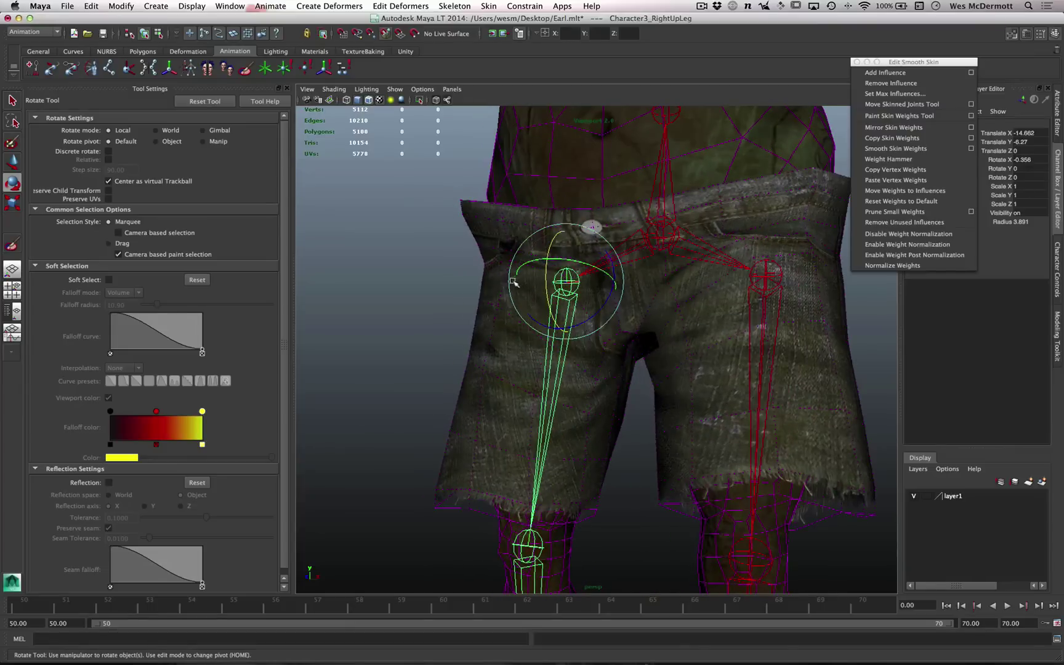
# Step: Smooth the edge loop at the right hip below the waistband with Weight Hammer and display the right upper leg's weights
pyautogui.moveTo(503, 328); pyautogui.dragTo(498, 300, button='right')
pyautogui.click(498, 259)
pyautogui.doubleClick(498, 260)
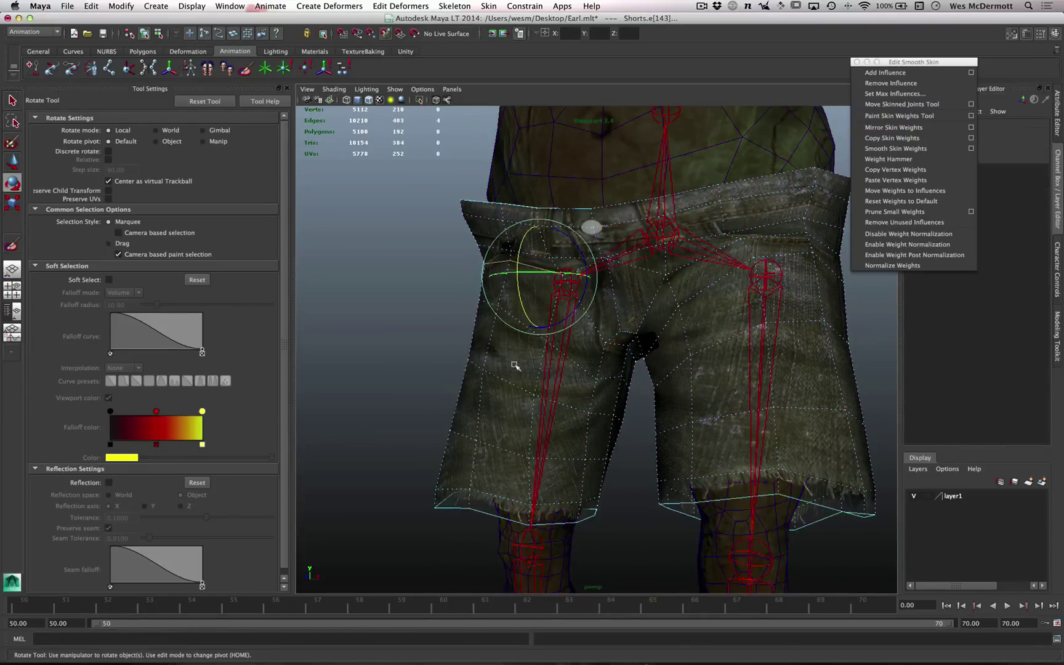
pyautogui.click(899, 115)
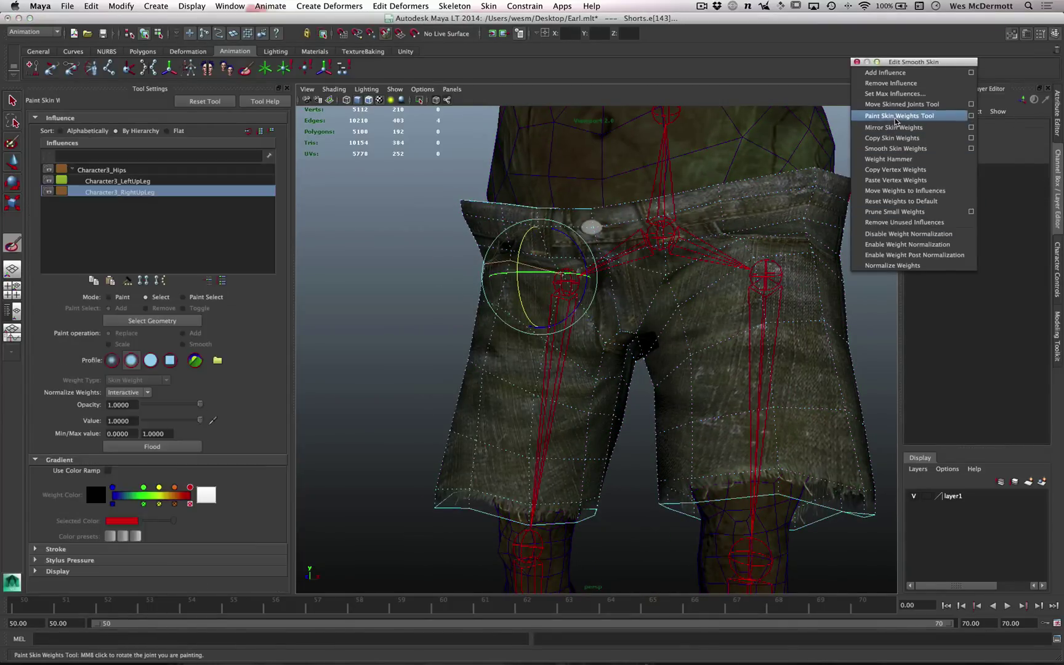
pyautogui.click(127, 281)
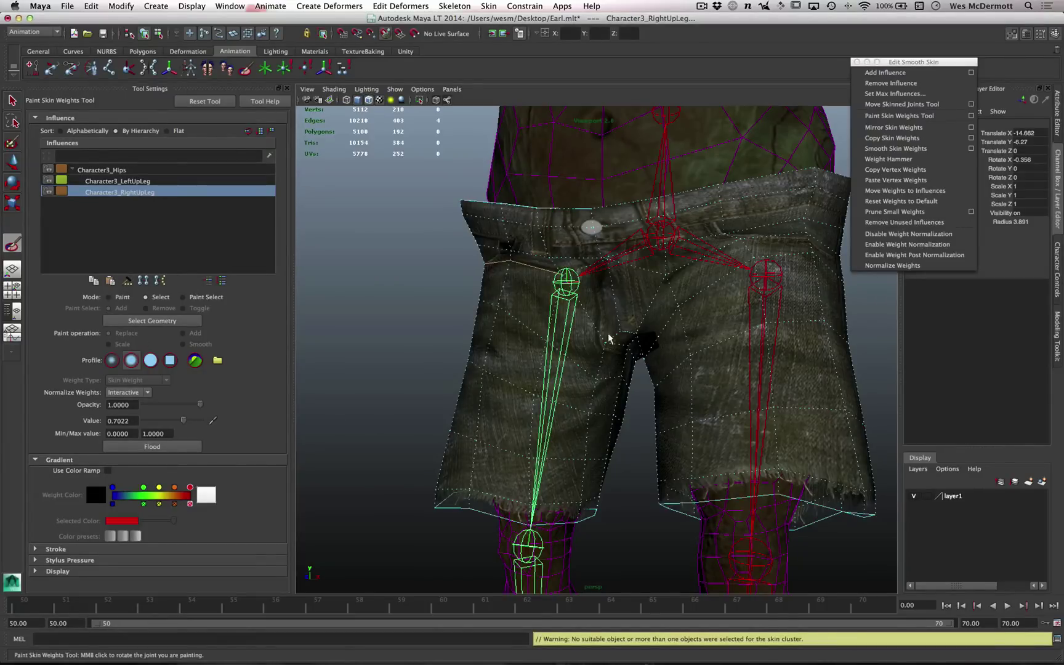
pyautogui.keyDown('alt'); pyautogui.moveTo(609, 338); pyautogui.dragTo(621, 313, button='right'); pyautogui.keyUp('alt')
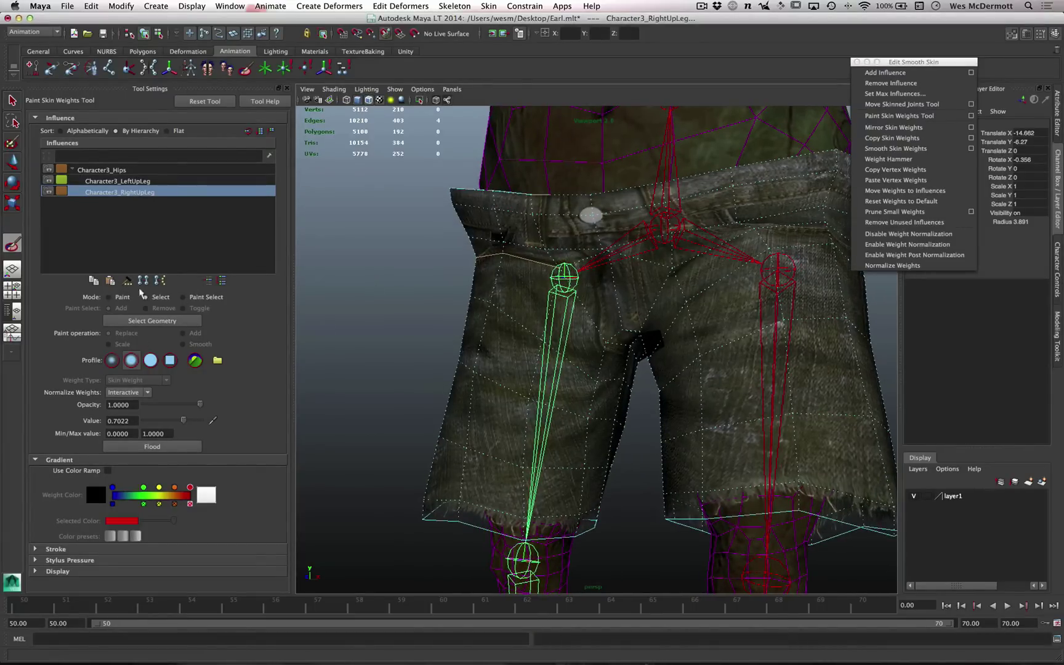
pyautogui.click(117, 297)
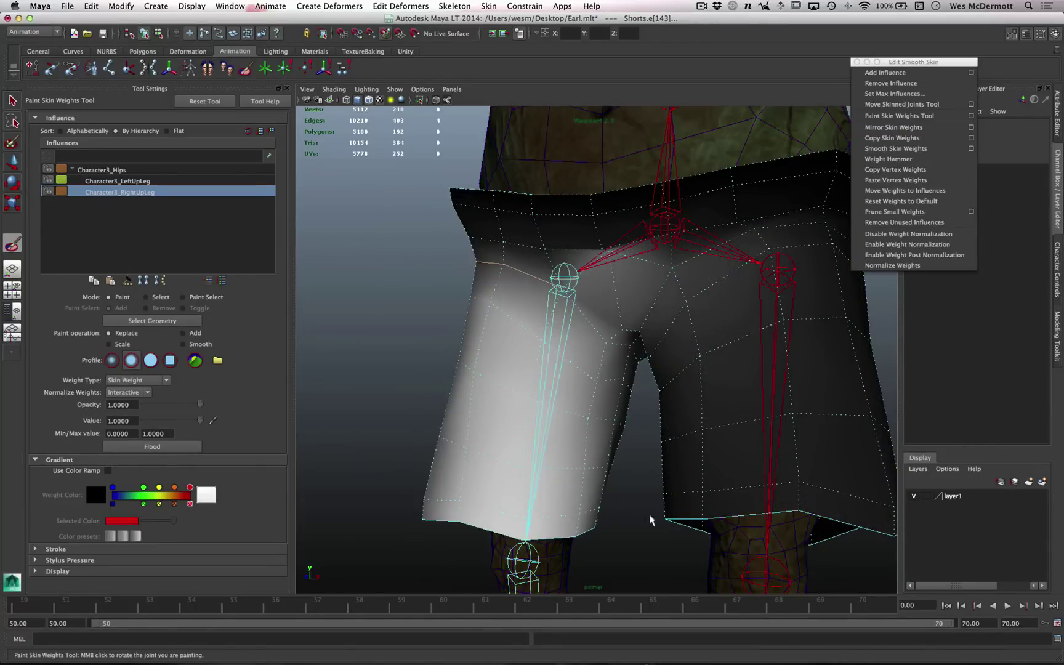
pyautogui.press('q')
pyautogui.click(434, 360)
# Step: Select both upper leg joints and reset their Rotate X to 0
pyautogui.keyDown('alt'); pyautogui.moveTo(434, 360); pyautogui.dragTo(615, 394); pyautogui.keyUp('alt')
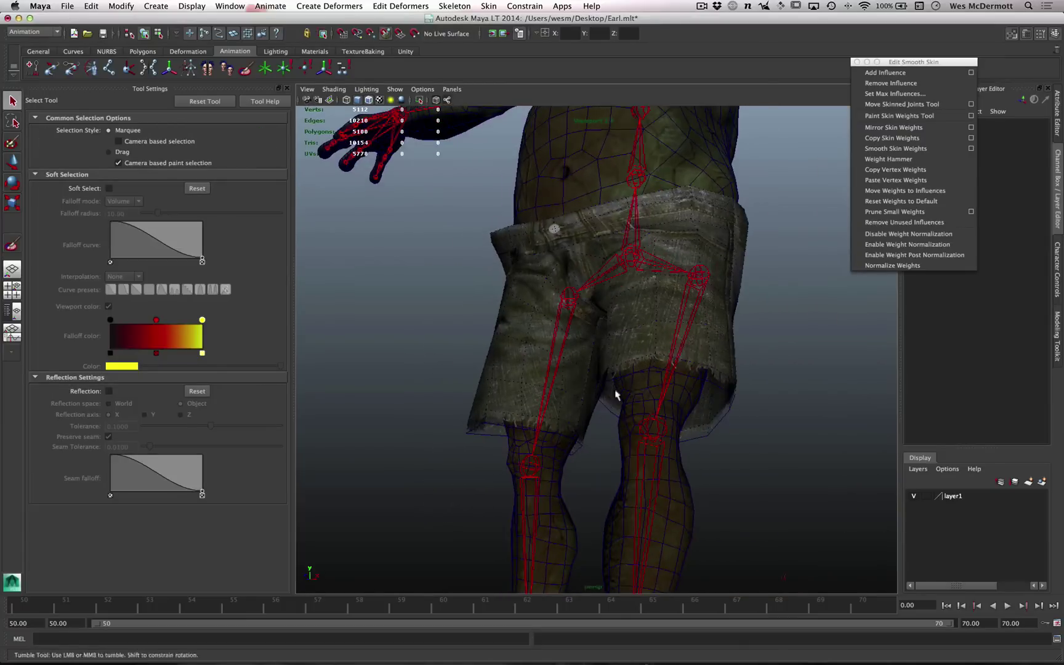
pyautogui.click(698, 303)
pyautogui.keyDown('shift'); pyautogui.click(558, 336); pyautogui.keyUp('shift')
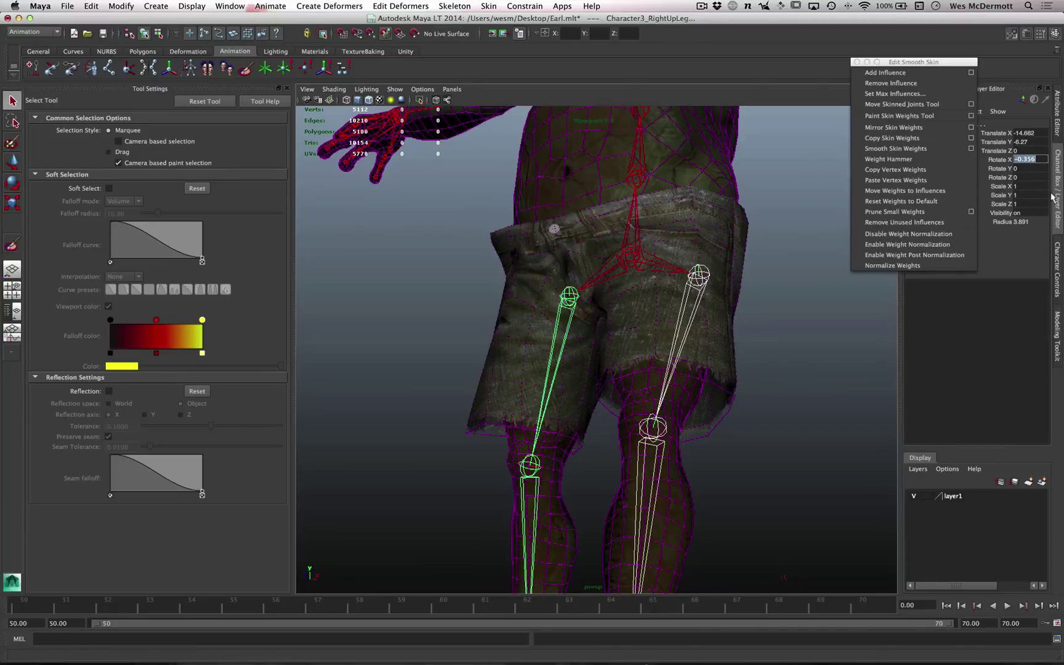
pyautogui.press('Return')
pyautogui.scroll(-5, 612, 333)
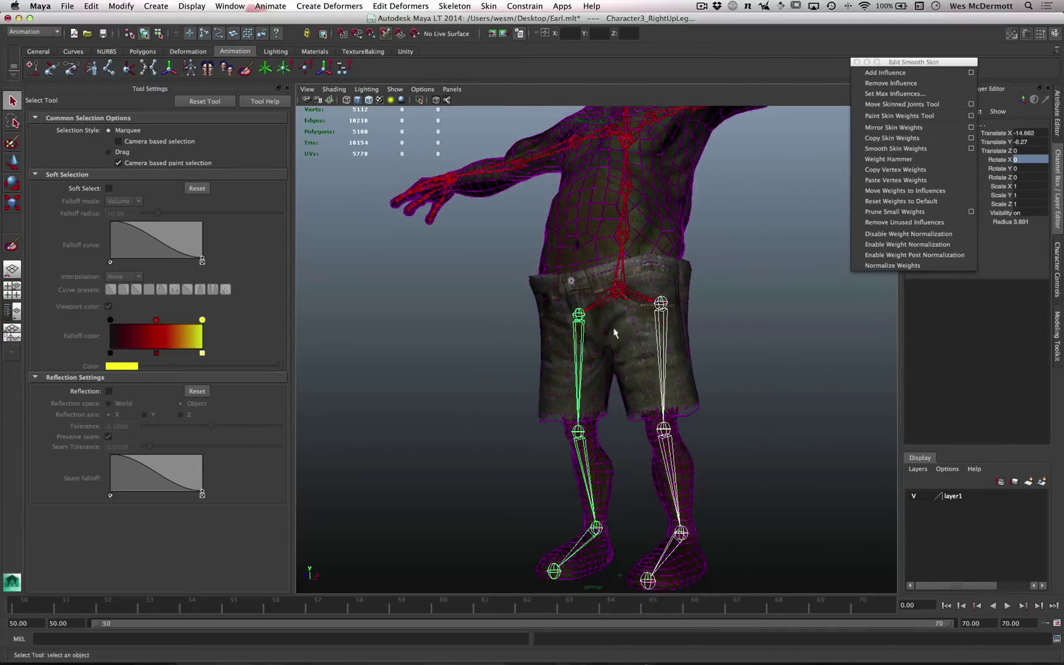
# Step: Examine the whole skinned character and its skeleton in the rest pose from several angles
pyautogui.keyDown('alt'); pyautogui.moveTo(612, 333); pyautogui.dragTo(574, 371, button='middle'); pyautogui.keyUp('alt')
pyautogui.click(700, 359)
pyautogui.keyDown('alt'); pyautogui.moveTo(699, 359); pyautogui.dragTo(658, 349); pyautogui.keyUp('alt')
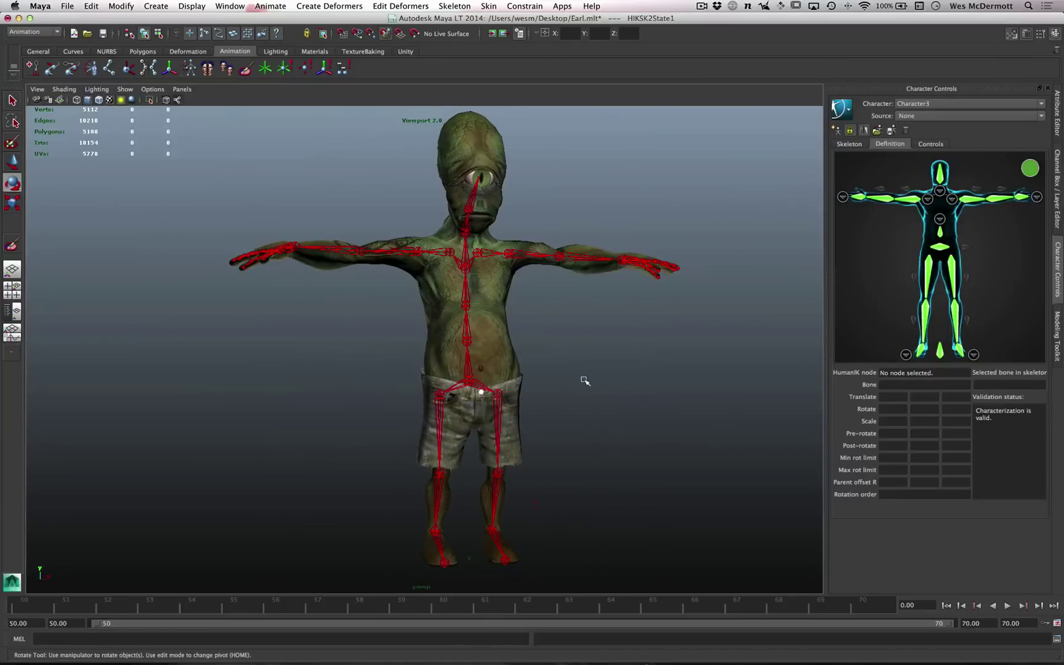
pyautogui.keyDown('alt'); pyautogui.moveTo(573, 304); pyautogui.dragTo(553, 321); pyautogui.keyUp('alt')
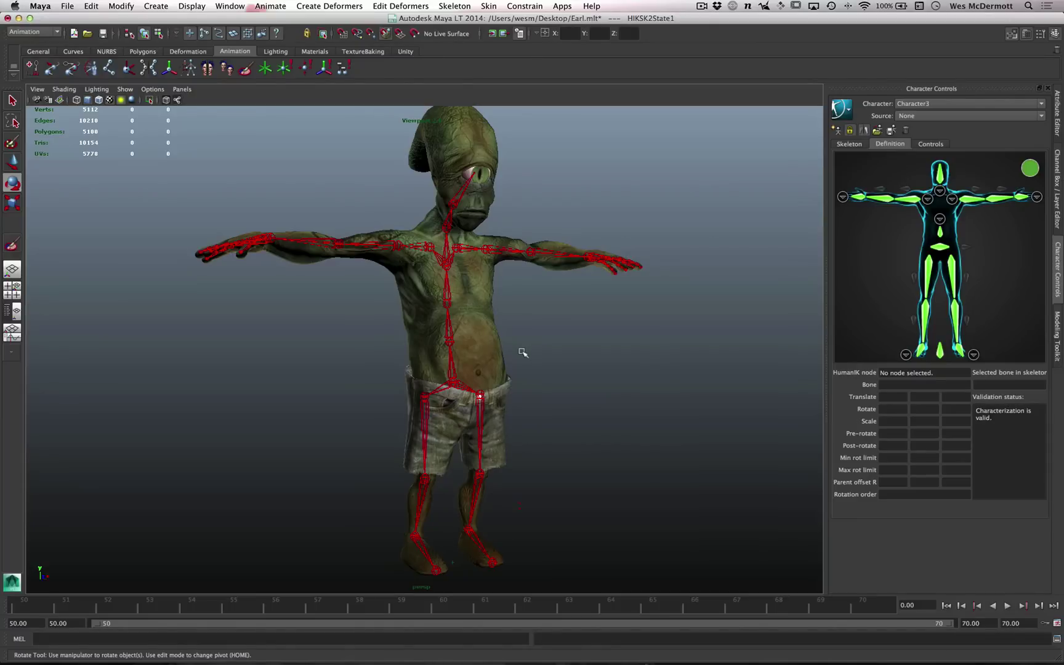
pyautogui.keyDown('alt'); pyautogui.moveTo(523, 353); pyautogui.dragTo(535, 347); pyautogui.keyUp('alt')
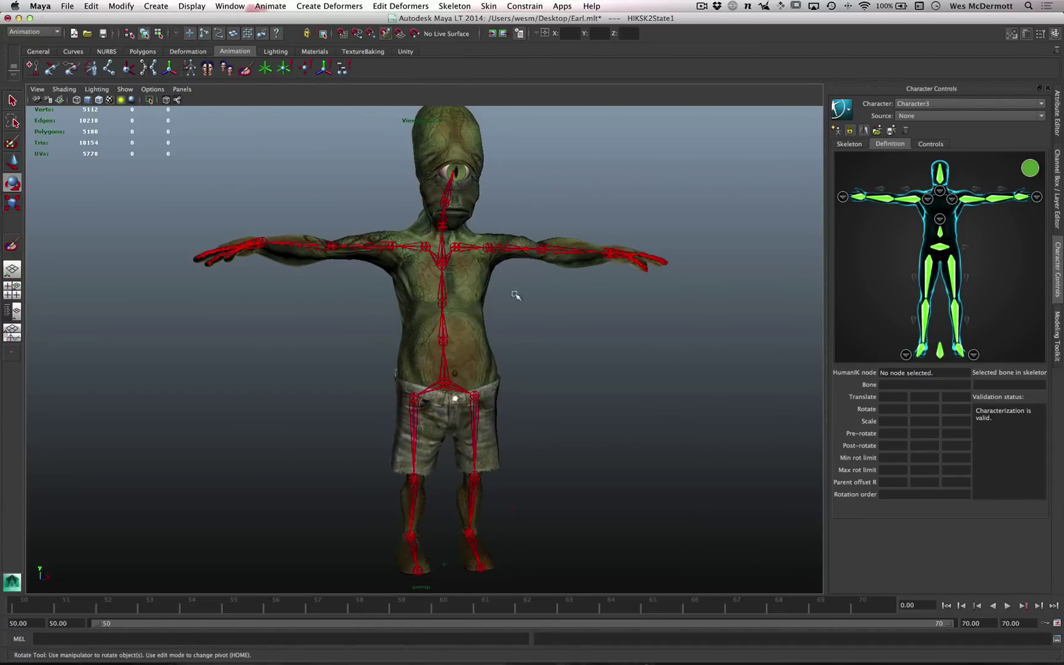
pyautogui.keyDown('alt'); pyautogui.moveTo(496, 285); pyautogui.dragTo(500, 245); pyautogui.keyUp('alt')
pyautogui.keyDown('alt'); pyautogui.moveTo(631, 413); pyautogui.dragTo(610, 404); pyautogui.keyUp('alt')
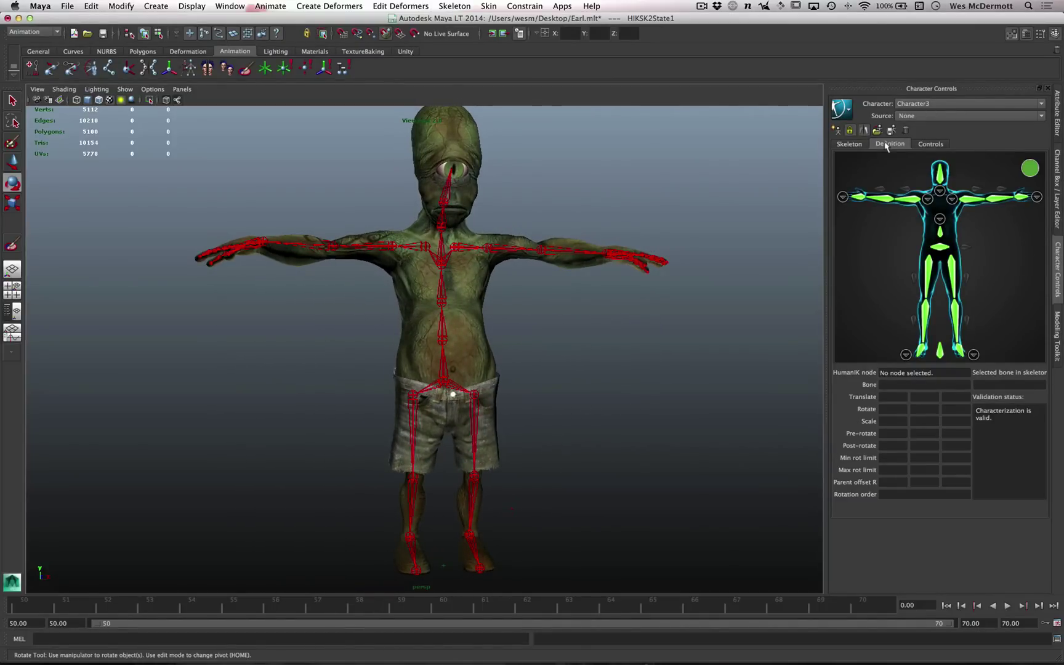
# Step: Switch the source of Character3 to its HumanIK Control Rig
pyautogui.click(927, 120)
pyautogui.click(916, 158)
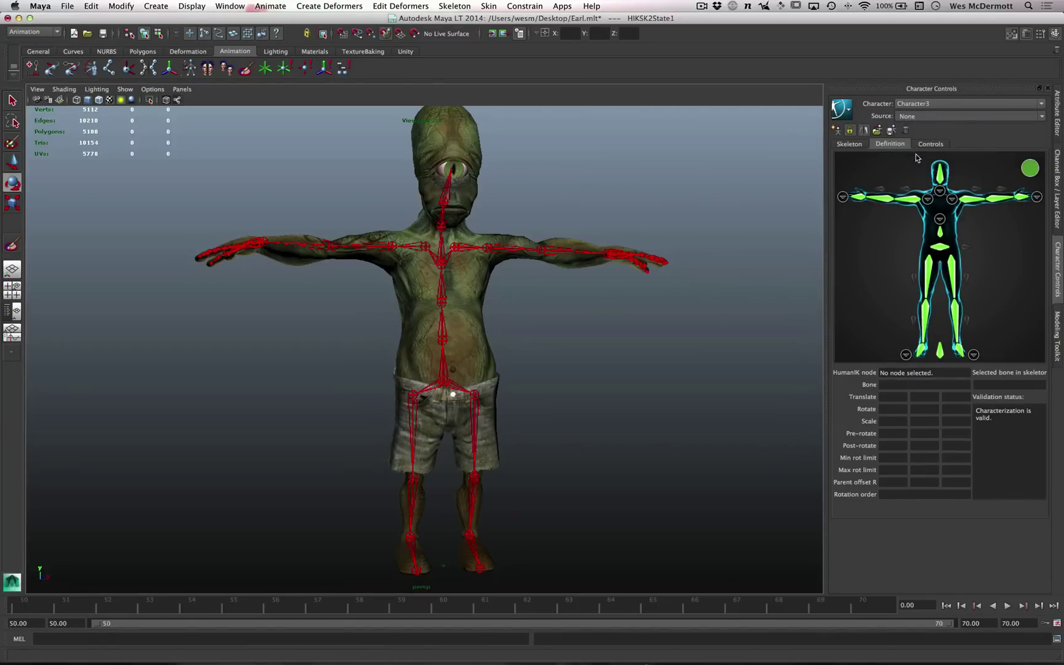
pyautogui.keyDown('alt'); pyautogui.moveTo(693, 358); pyautogui.dragTo(665, 202); pyautogui.keyUp('alt')
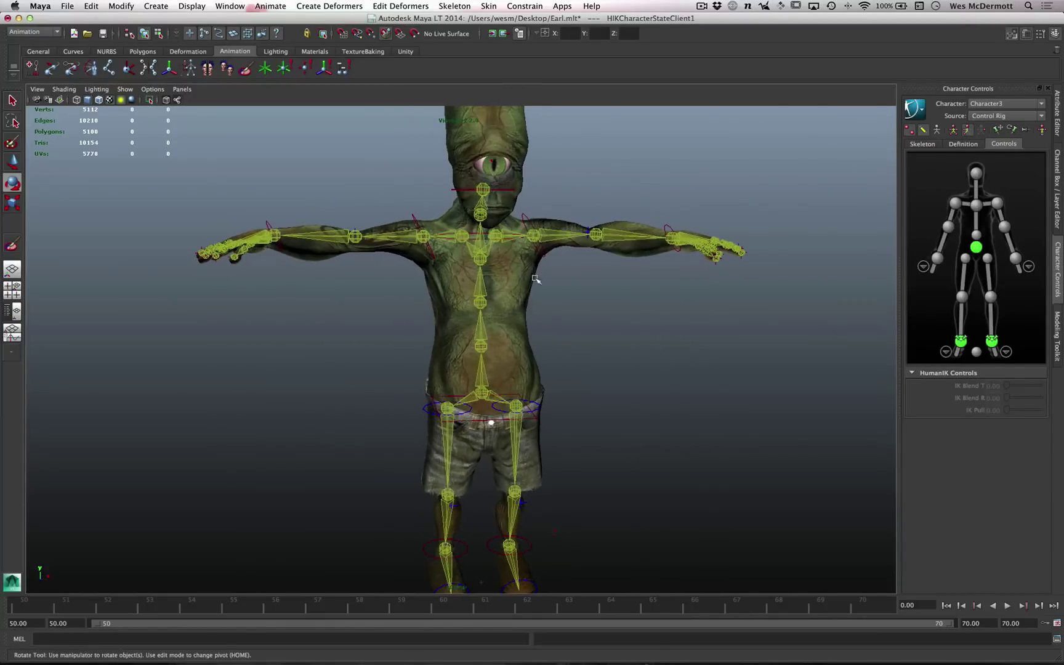
pyautogui.keyDown('alt'); pyautogui.moveTo(536, 279); pyautogui.dragTo(549, 311); pyautogui.keyUp('alt')
pyautogui.keyDown('alt'); pyautogui.moveTo(500, 354); pyautogui.dragTo(558, 361); pyautogui.keyUp('alt')
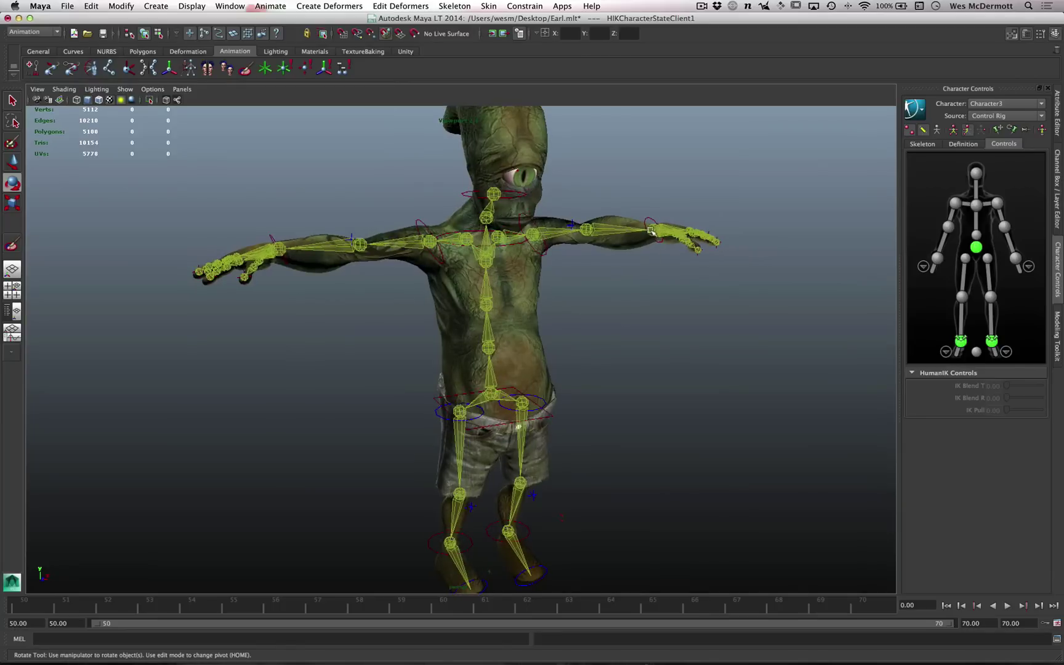
# Step: Pull the left and right wrist effectors down in turn to test the arm deformation, undoing each move
pyautogui.click(651, 217)
pyautogui.keyDown('alt'); pyautogui.moveTo(682, 251); pyautogui.dragTo(613, 363); pyautogui.keyUp('alt')
pyautogui.press('w')
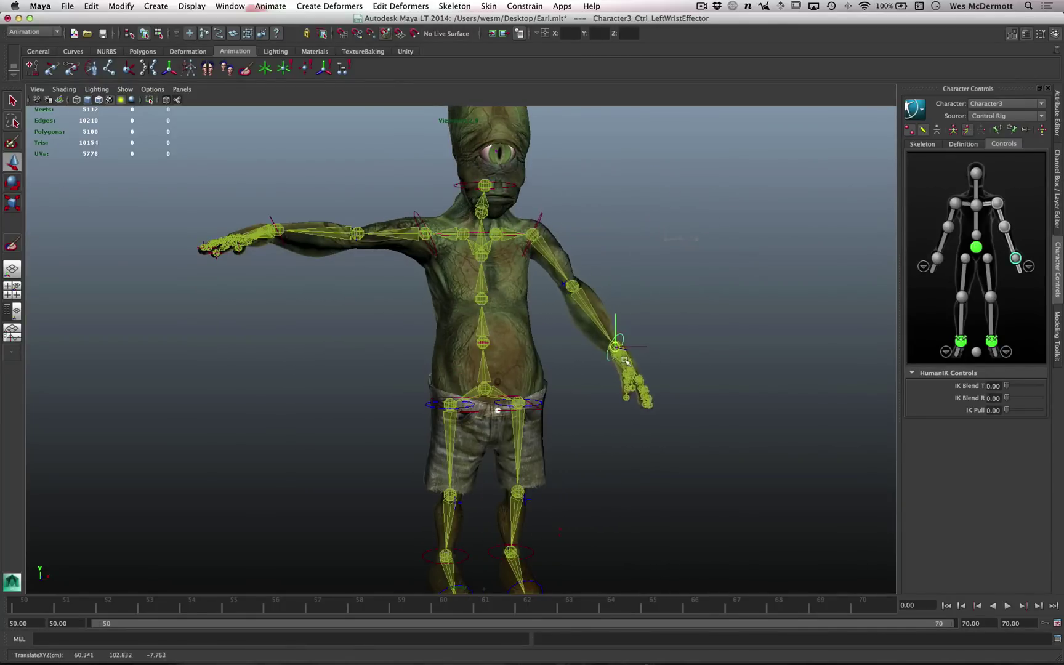
pyautogui.press('z')
pyautogui.keyDown('alt'); pyautogui.moveTo(456, 316); pyautogui.dragTo(451, 316); pyautogui.keyUp('alt')
pyautogui.moveTo(266, 215); pyautogui.dragTo(369, 354)
pyautogui.press('z')
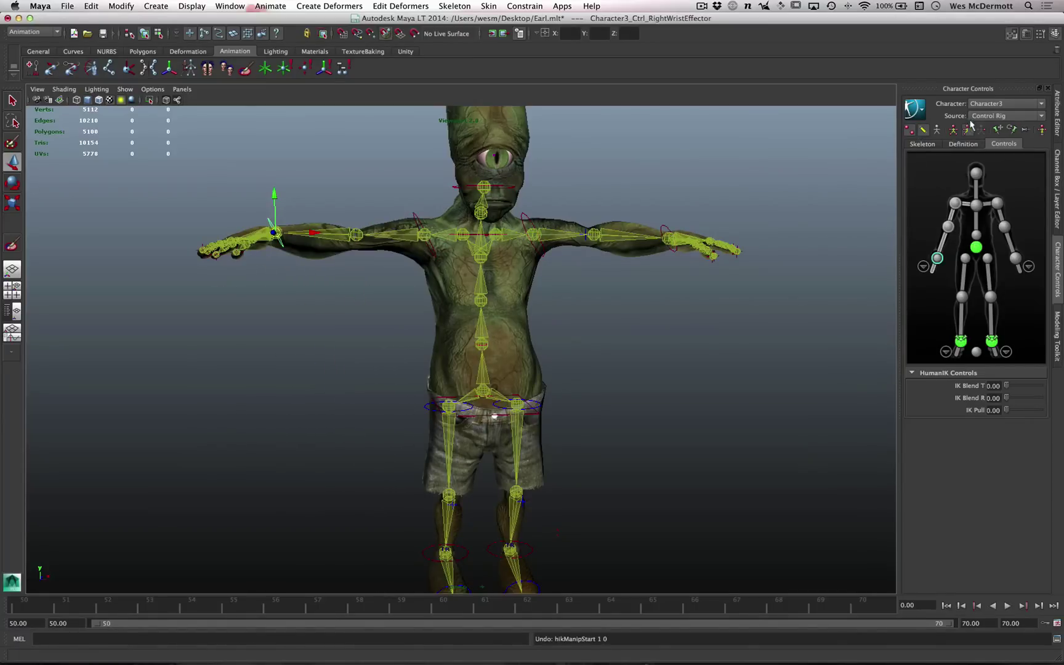
# Step: Move the left wrist effector in full-body mode to test how the whole character follows, and undo the move
pyautogui.click(1016, 258)
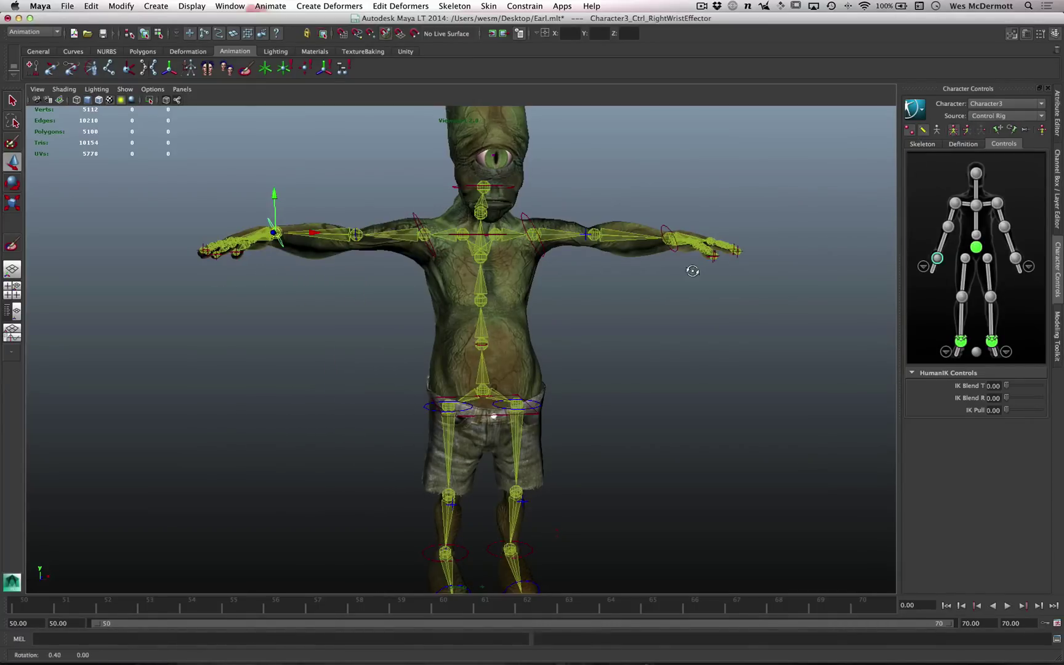
pyautogui.keyDown('alt'); pyautogui.moveTo(665, 332); pyautogui.dragTo(652, 301); pyautogui.keyUp('alt')
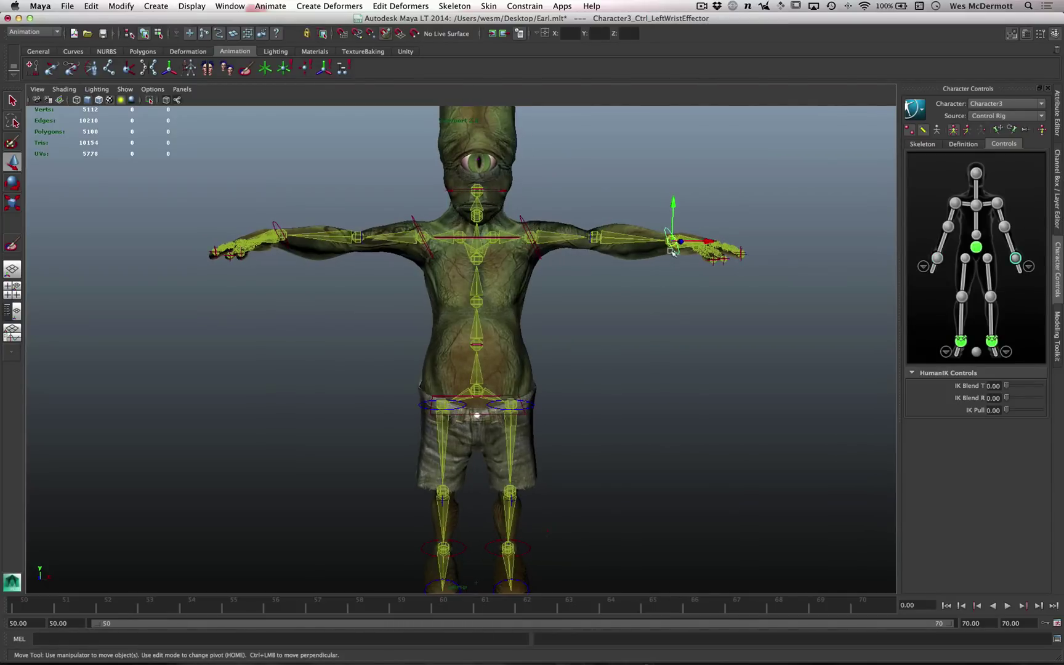
pyautogui.moveTo(674, 243); pyautogui.dragTo(550, 230)
pyautogui.keyDown('alt'); pyautogui.moveTo(504, 471); pyautogui.dragTo(570, 465); pyautogui.keyUp('alt')
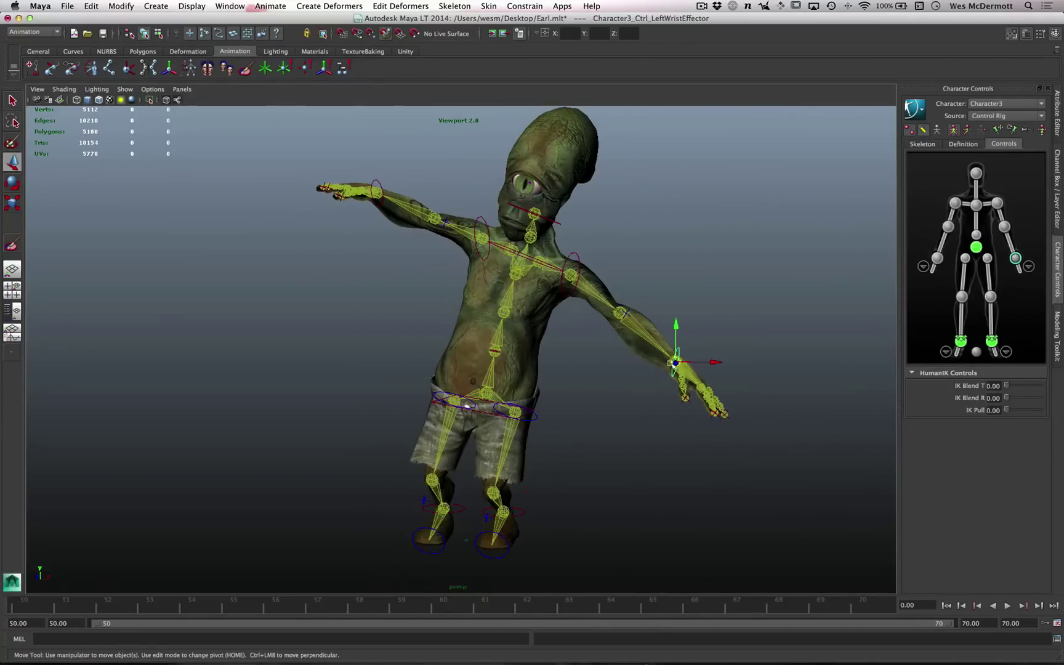
pyautogui.moveTo(672, 363)
pyautogui.mouseDown()
pyautogui.moveTo(678, 379)
pyautogui.moveTo(671, 357)
pyautogui.moveTo(674, 367)
pyautogui.mouseUp()
pyautogui.hotkey('ctrl', 'z')
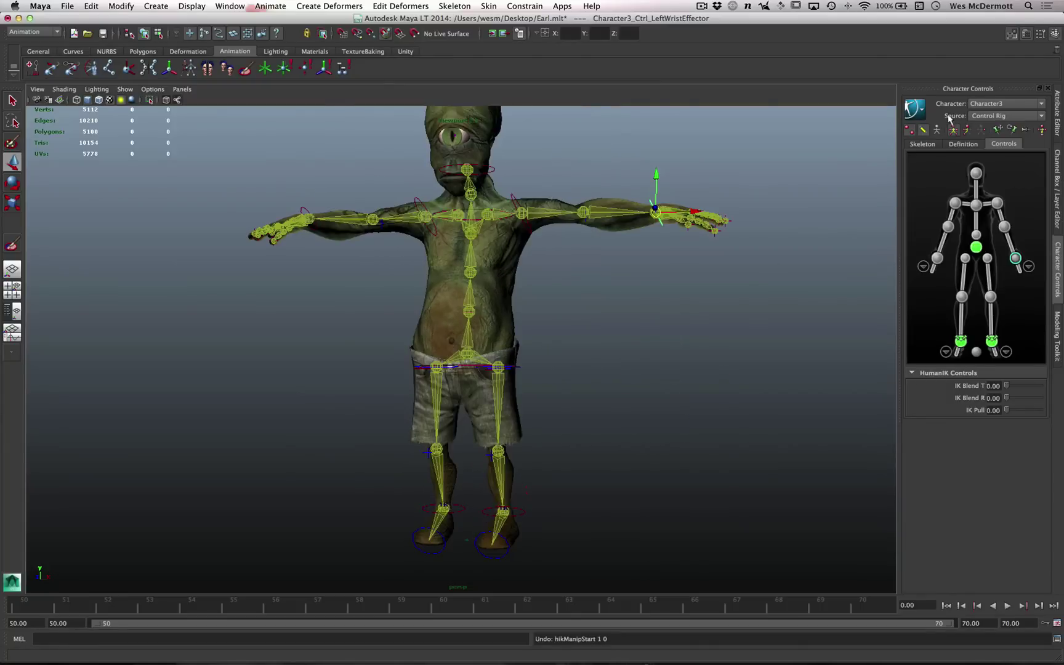
# Step: Return to body-part mode and lower the hips effector to test how the legs and shorts deform when the knees bend
pyautogui.click(967, 130)
pyautogui.keyDown('alt'); pyautogui.moveTo(458, 381); pyautogui.dragTo(548, 387); pyautogui.keyUp('alt')
pyautogui.scroll(2, 528, 389)
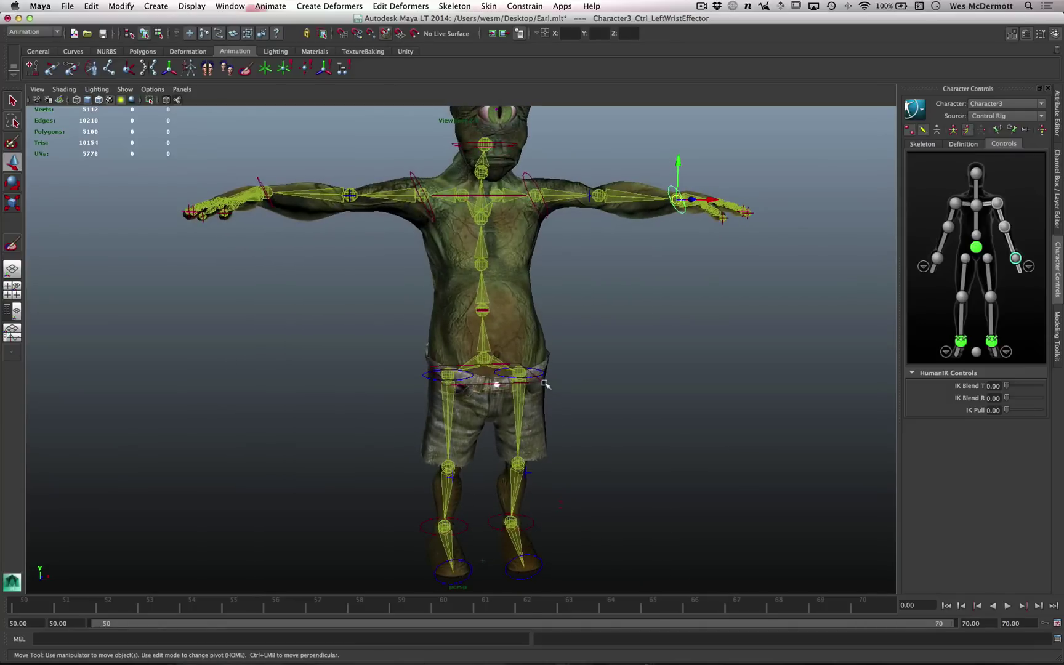
pyautogui.click(544, 382)
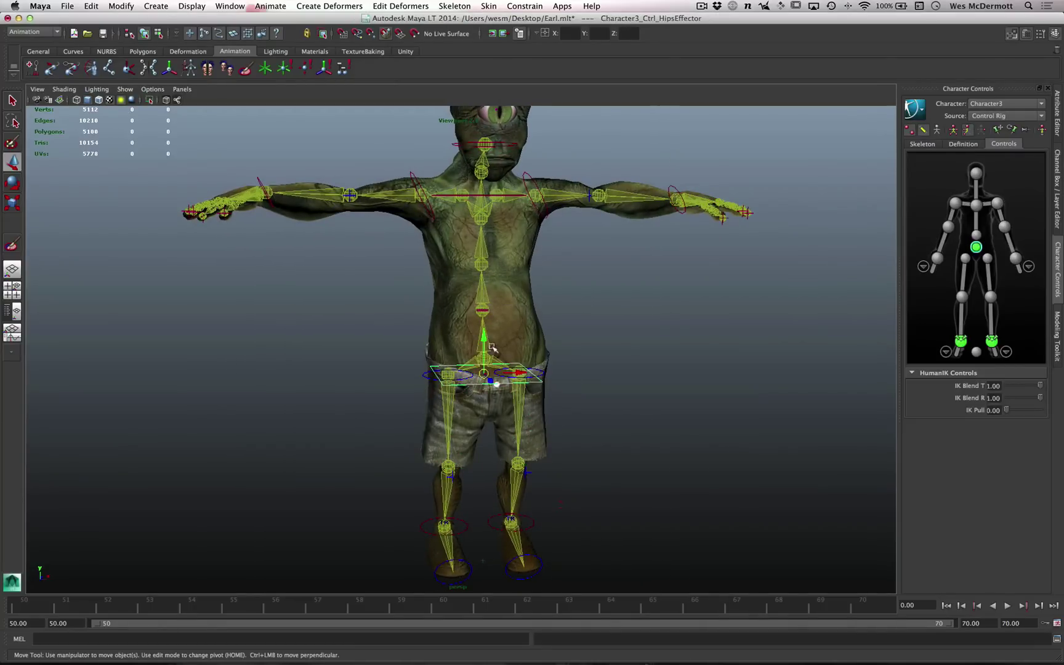
pyautogui.keyDown('alt'); pyautogui.moveTo(486, 342); pyautogui.dragTo(523, 360); pyautogui.keyUp('alt')
pyautogui.keyDown('alt'); pyautogui.moveTo(582, 311); pyautogui.dragTo(502, 302); pyautogui.keyUp('alt')
pyautogui.click(506, 303)
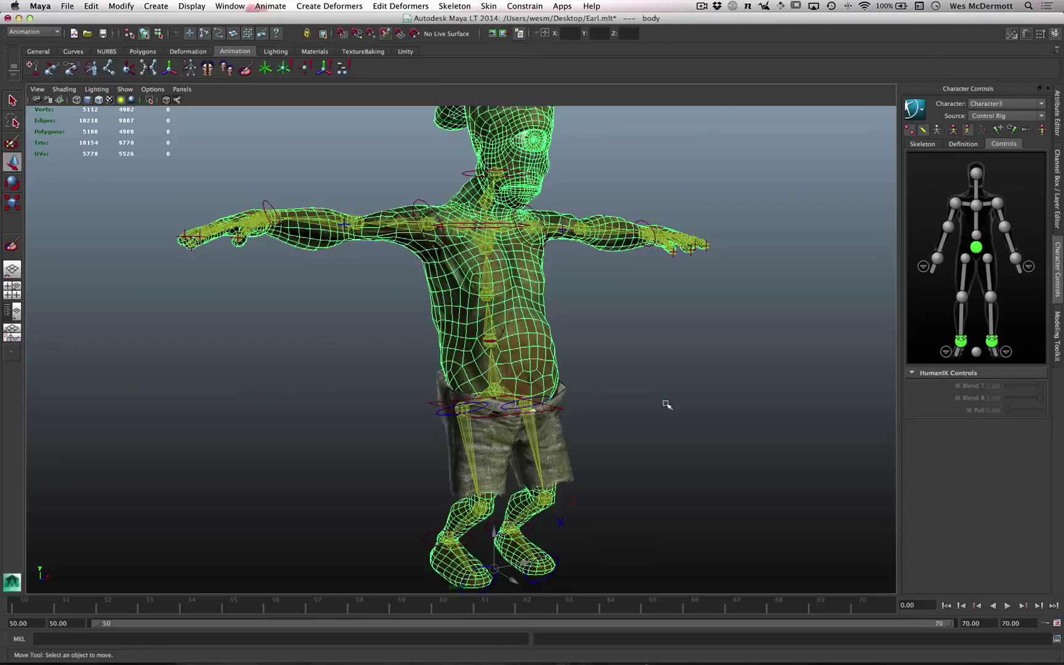
pyautogui.press('z')
pyautogui.hotkey('shift', 'z')
pyautogui.press('z')
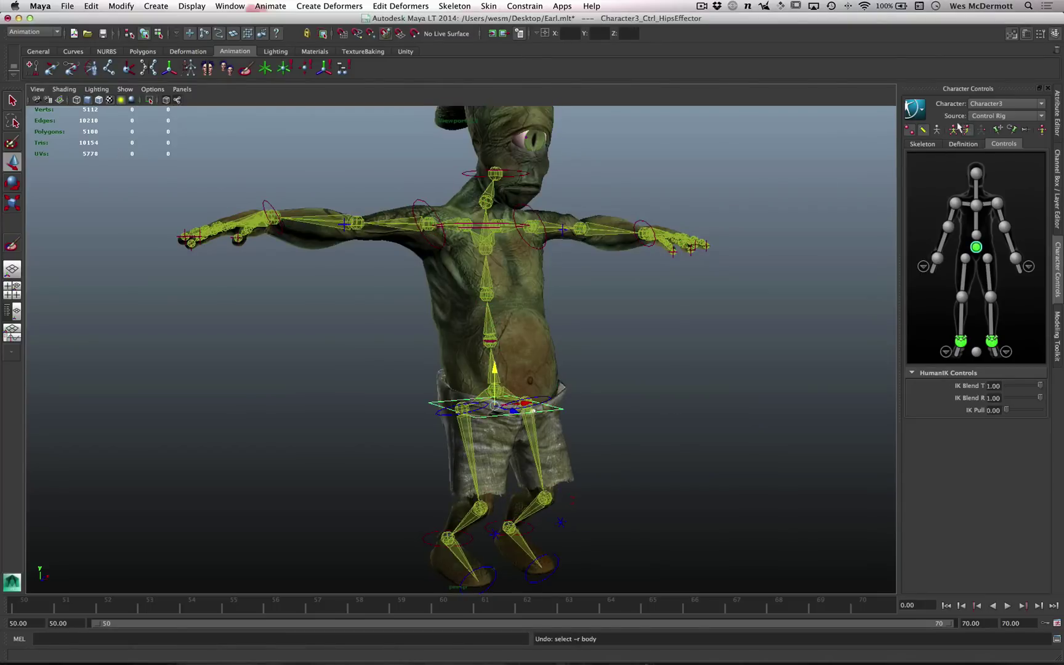
# Step: Set the source of Character3 to Stance and check the character's rest pose
pyautogui.click(991, 116)
pyautogui.click(981, 146)
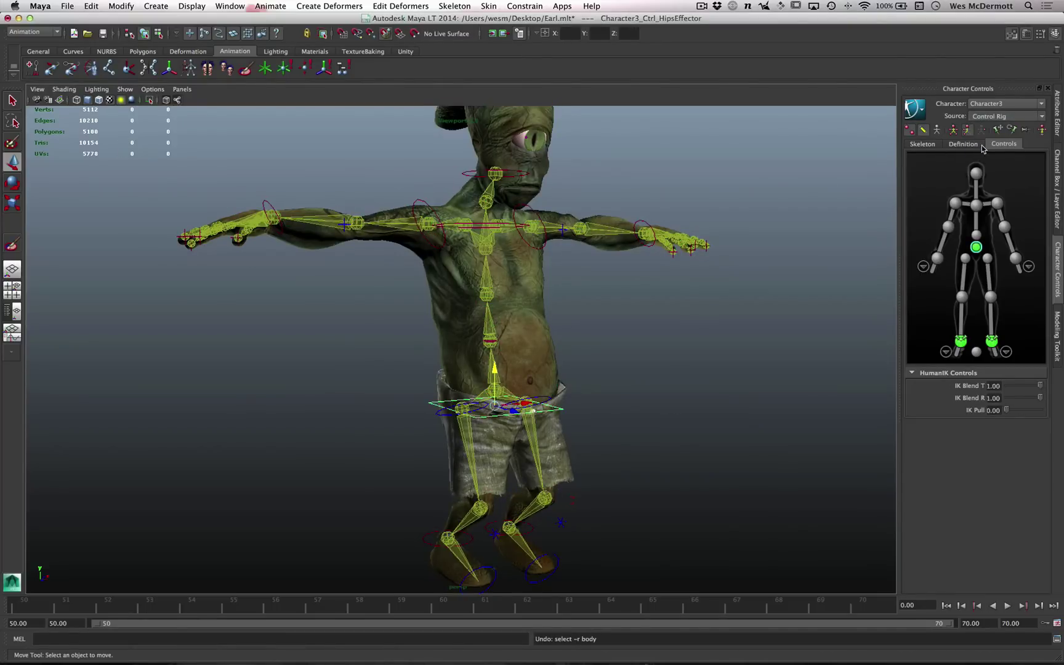
pyautogui.keyDown('alt'); pyautogui.moveTo(761, 327); pyautogui.dragTo(564, 416); pyautogui.keyUp('alt')
pyautogui.keyDown('alt'); pyautogui.moveTo(546, 354); pyautogui.dragTo(489, 408); pyautogui.keyUp('alt')
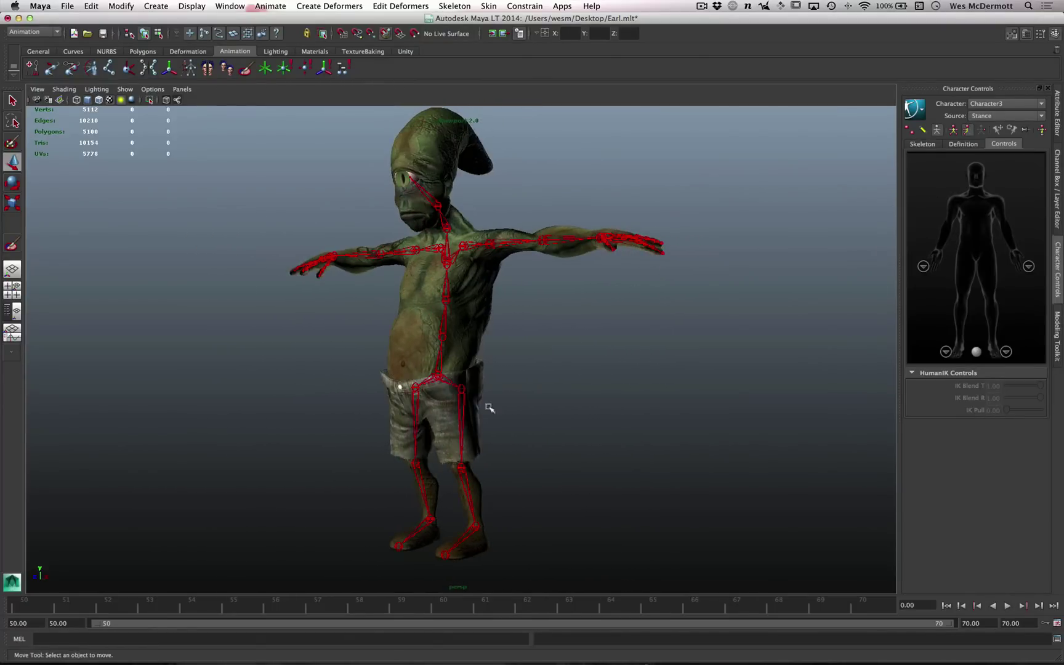
pyautogui.keyDown('alt'); pyautogui.moveTo(571, 396); pyautogui.dragTo(615, 386); pyautogui.keyUp('alt')
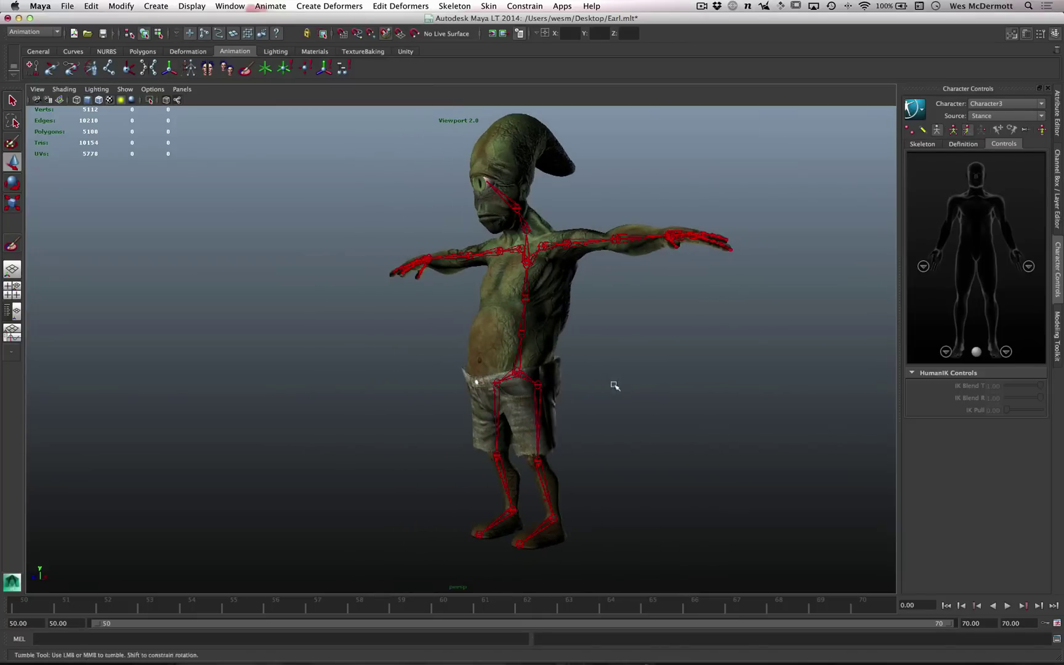
pyautogui.keyDown('alt'); pyautogui.moveTo(565, 351); pyautogui.dragTo(607, 356); pyautogui.keyUp('alt')
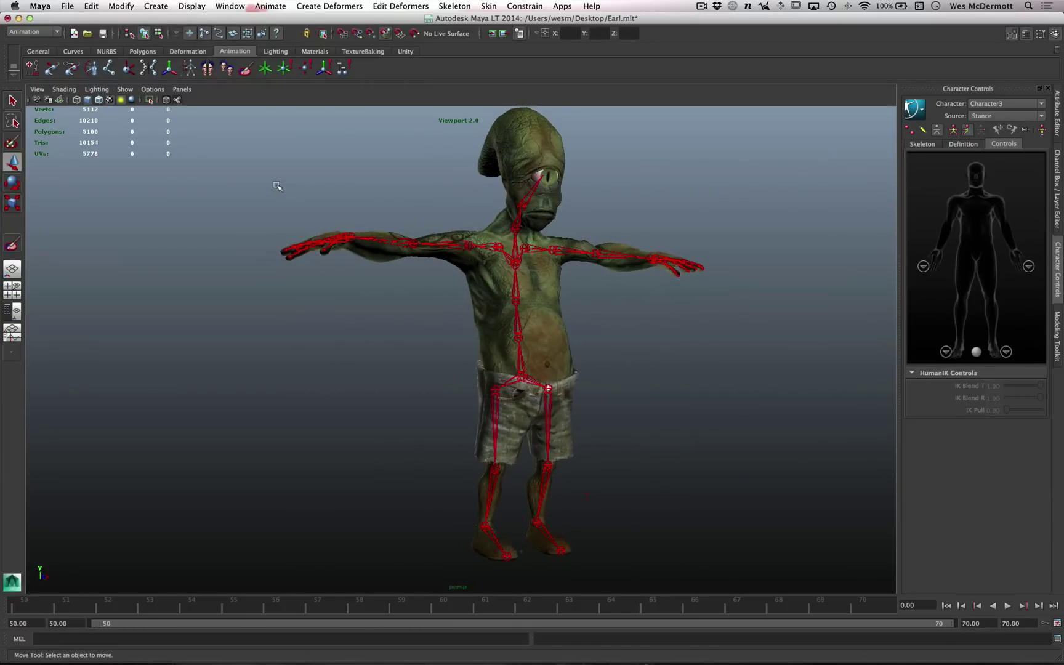
# Step: Open the Samples Visor and display its Mocap Examples
pyautogui.press('space')
pyautogui.click(313, 145)
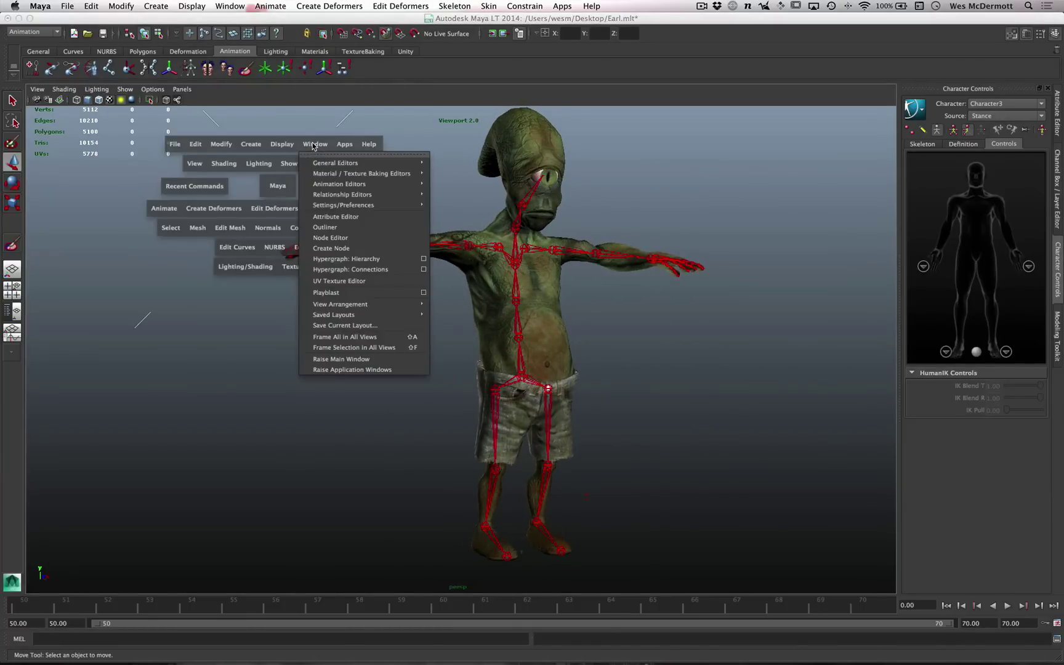
pyautogui.moveTo(324, 166)
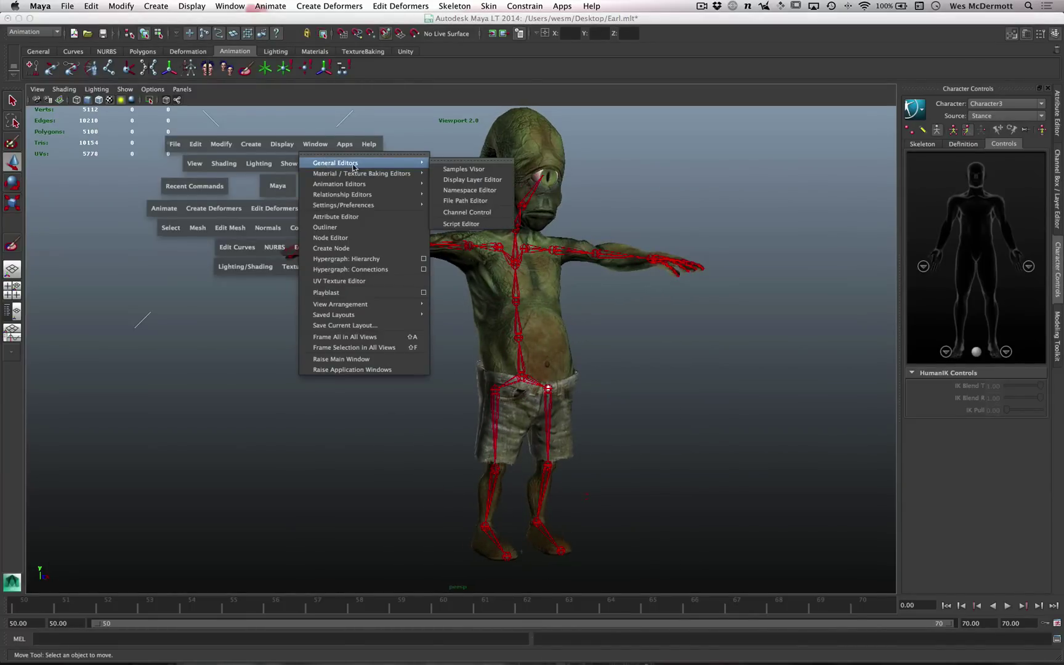
pyautogui.click(460, 171)
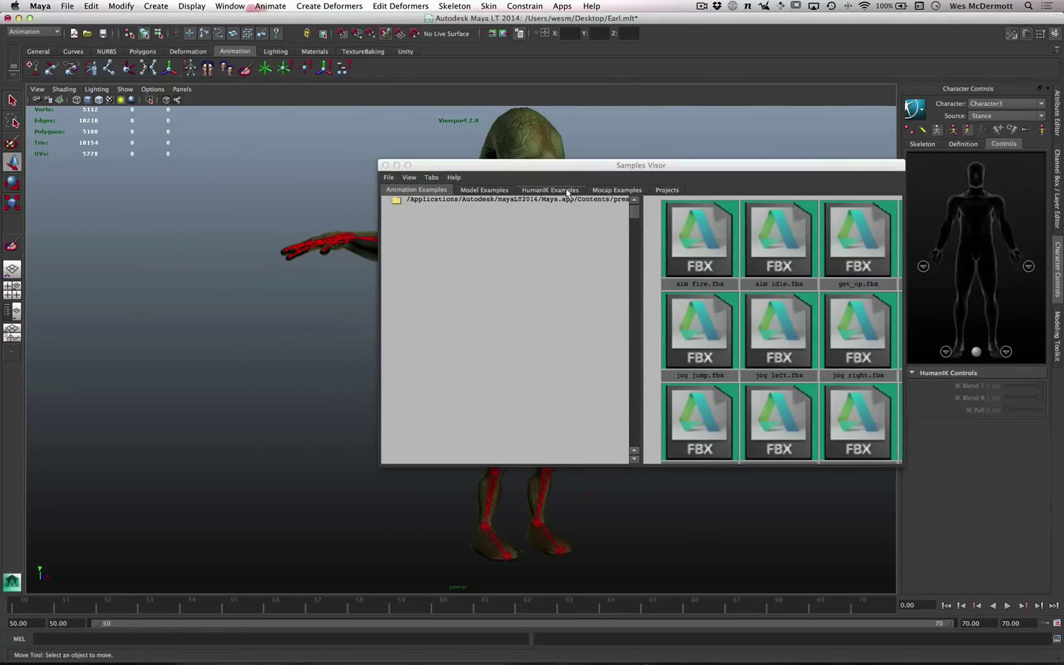
pyautogui.click(612, 190)
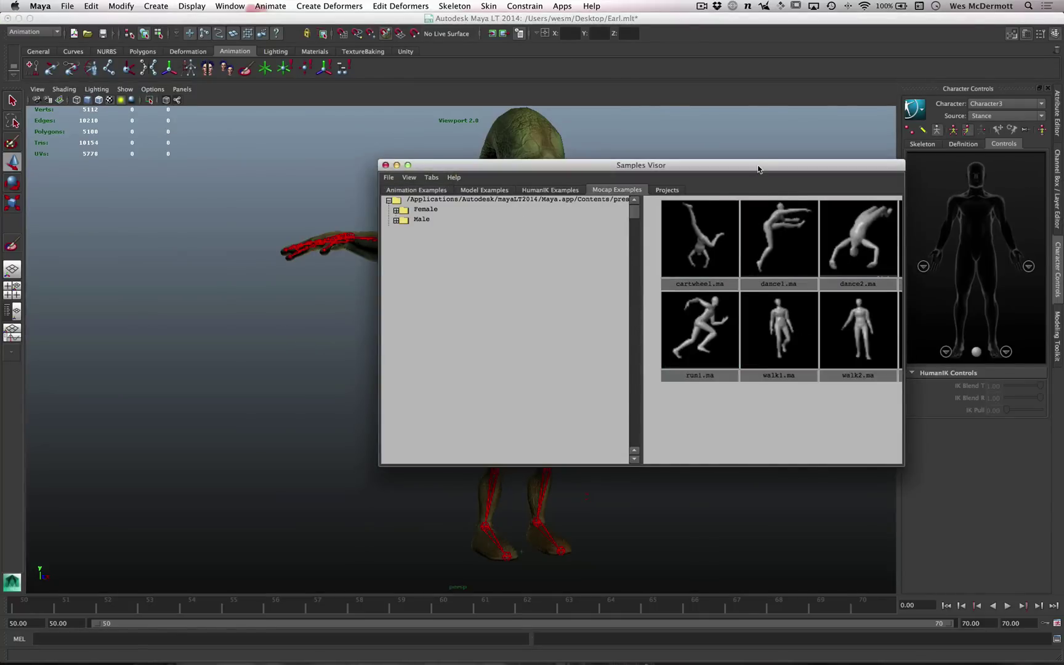
pyautogui.moveTo(758, 169); pyautogui.dragTo(726, 166)
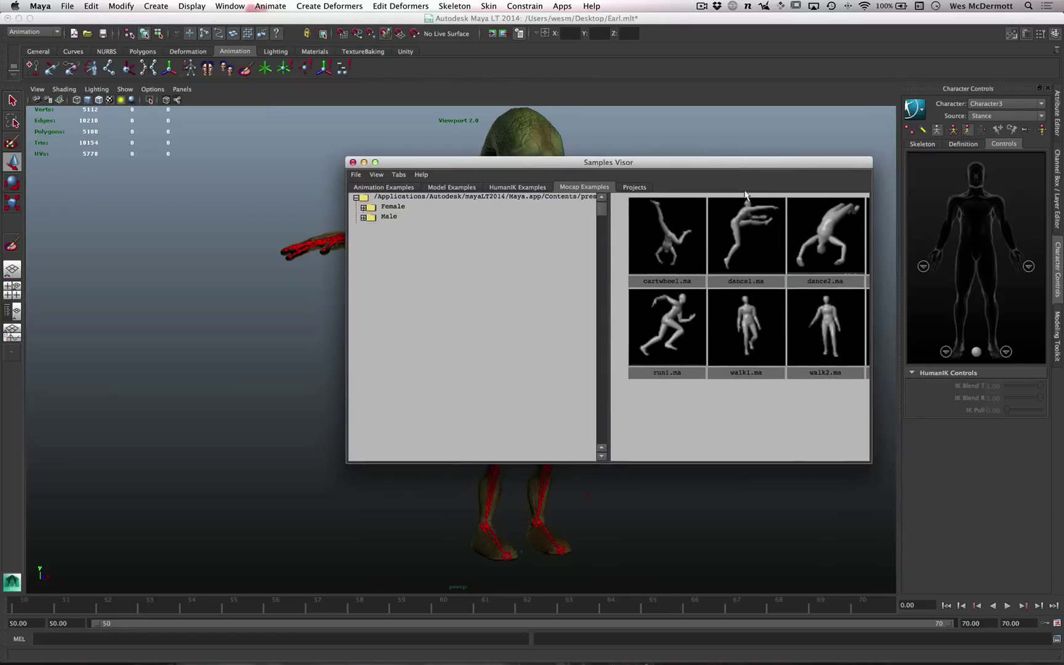
# Step: Import the run1.ma mocap example into the scene and close the Samples Visor
pyautogui.rightClick(676, 325)
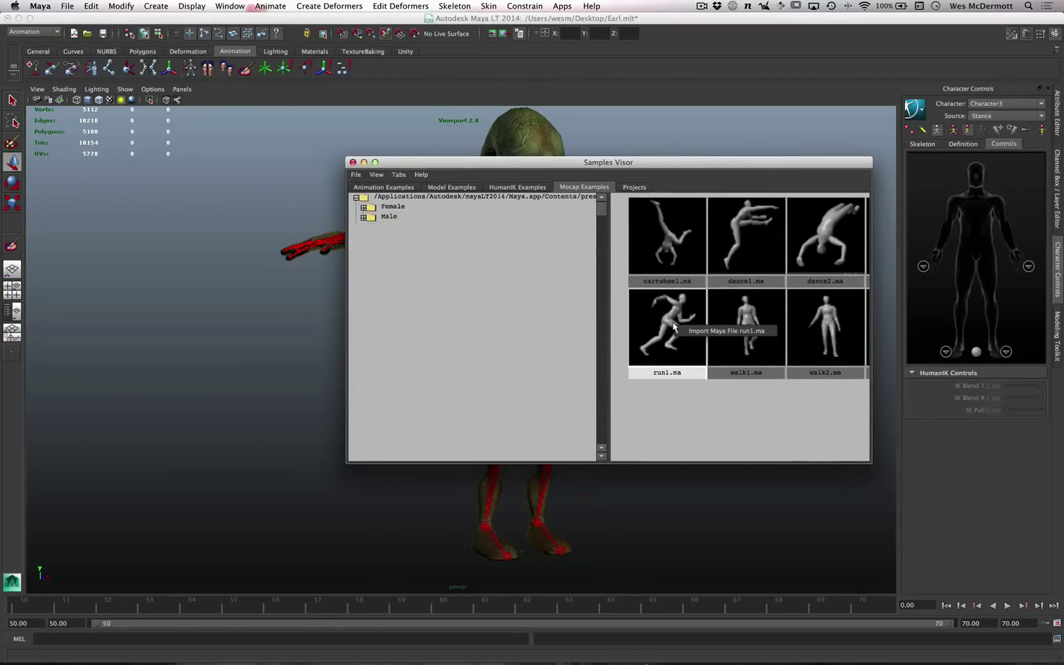
pyautogui.click(747, 333)
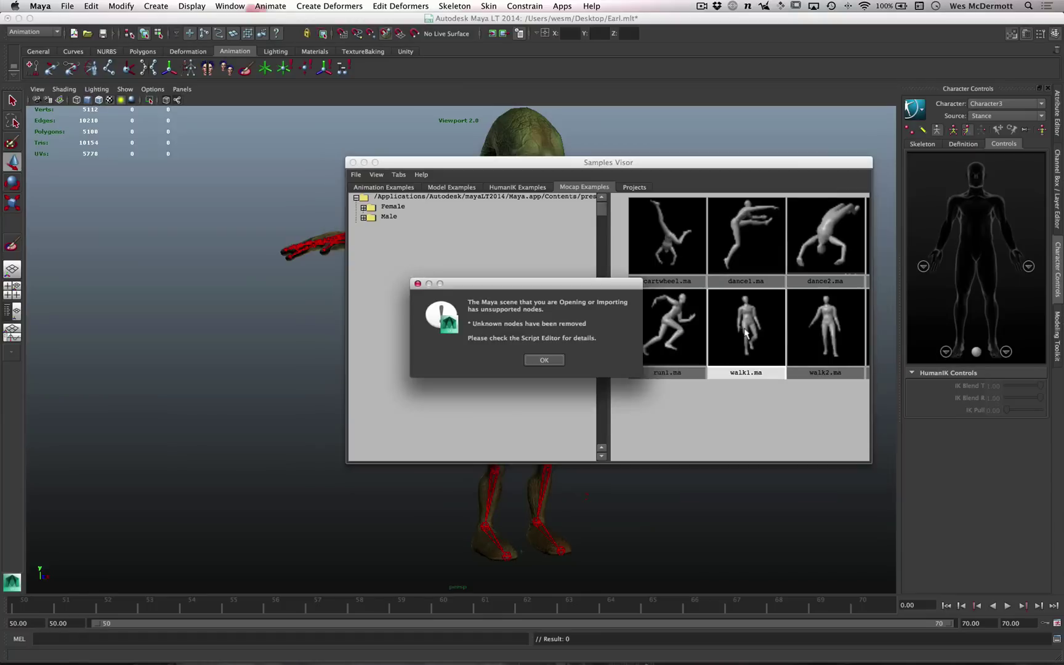
pyautogui.click(544, 360)
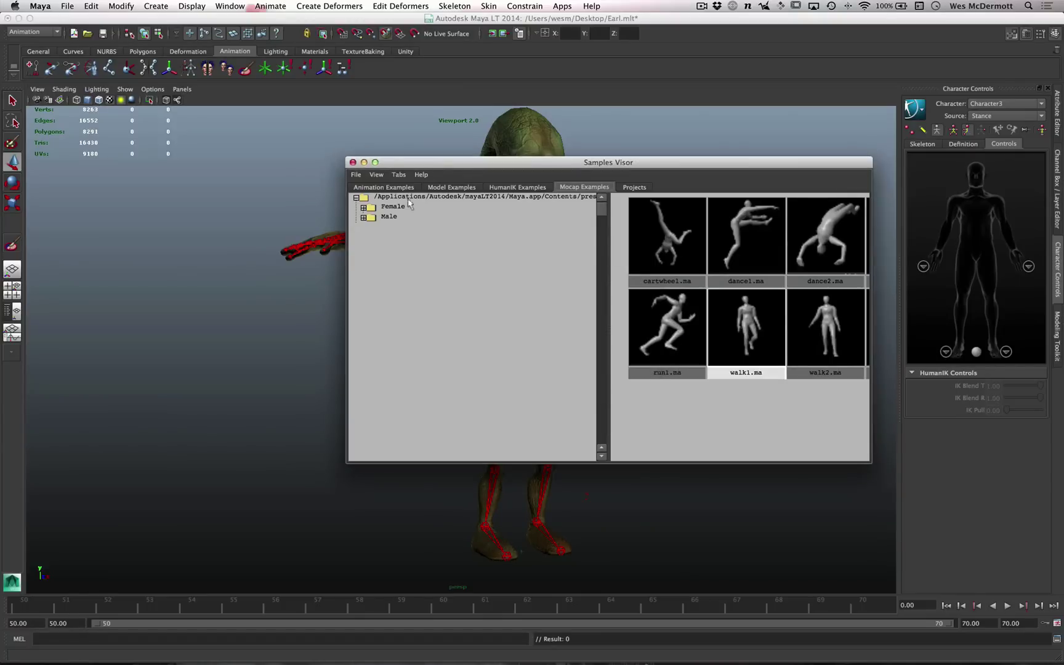
pyautogui.click(352, 162)
# Step: Switch to the Persp/Outliner layout and frame the cyclops together with the imported running figure
pyautogui.click(12, 311)
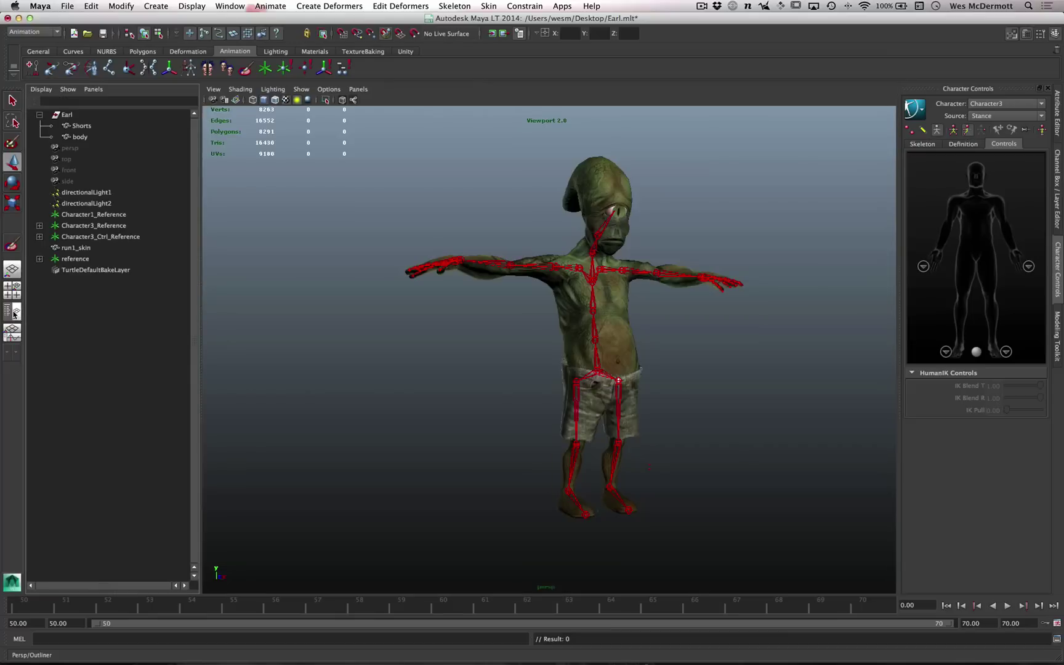
pyautogui.keyDown('alt'); pyautogui.moveTo(376, 309); pyautogui.dragTo(271, 292, button='right'); pyautogui.keyUp('alt')
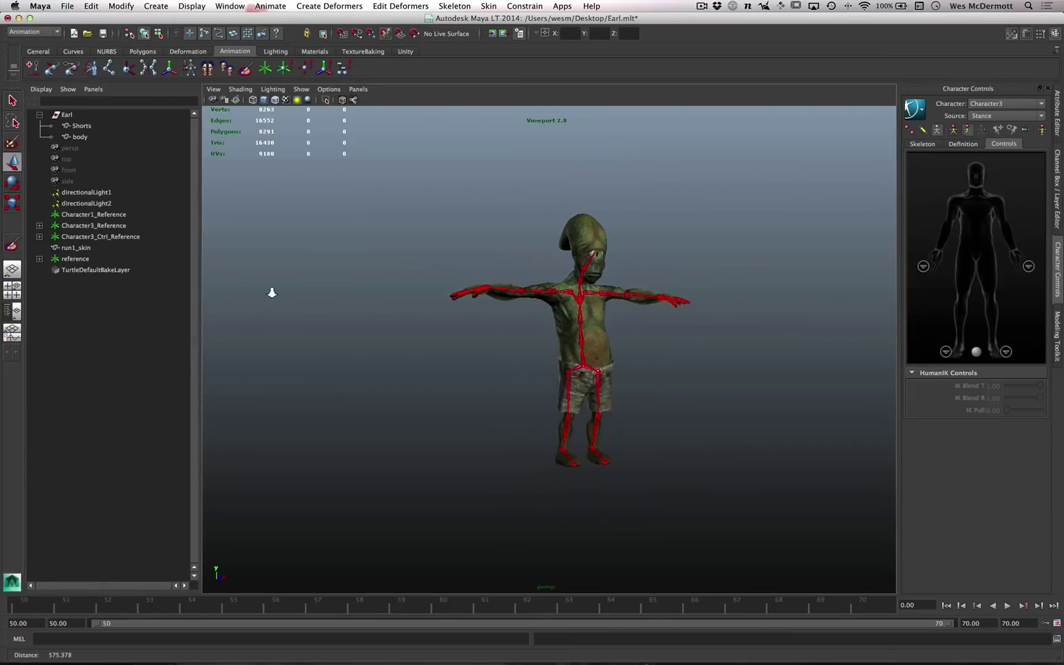
pyautogui.keyDown('alt'); pyautogui.moveTo(517, 302); pyautogui.dragTo(338, 309, button='right'); pyautogui.keyUp('alt')
pyautogui.keyDown('alt'); pyautogui.moveTo(693, 314); pyautogui.dragTo(588, 314, button='middle'); pyautogui.keyUp('alt')
pyautogui.keyDown('alt'); pyautogui.moveTo(588, 314); pyautogui.dragTo(665, 335, button='right'); pyautogui.keyUp('alt')
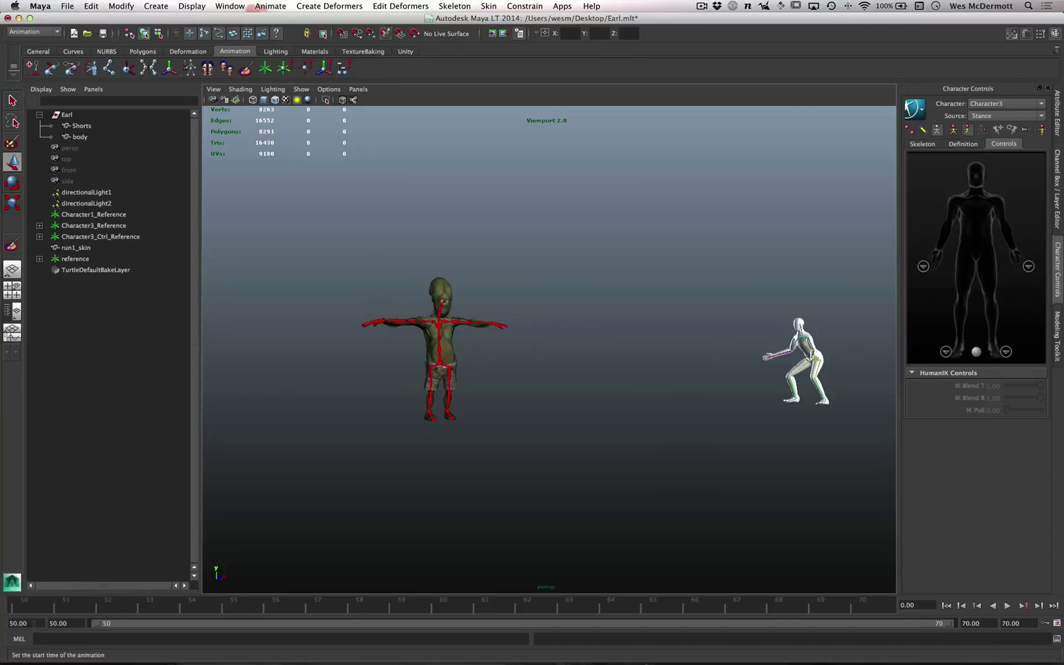
# Step: Set both the animation start time and the playback range start to frame 1
pyautogui.click(11, 623)
pyautogui.write('1')
pyautogui.press('Tab')
pyautogui.write('1')
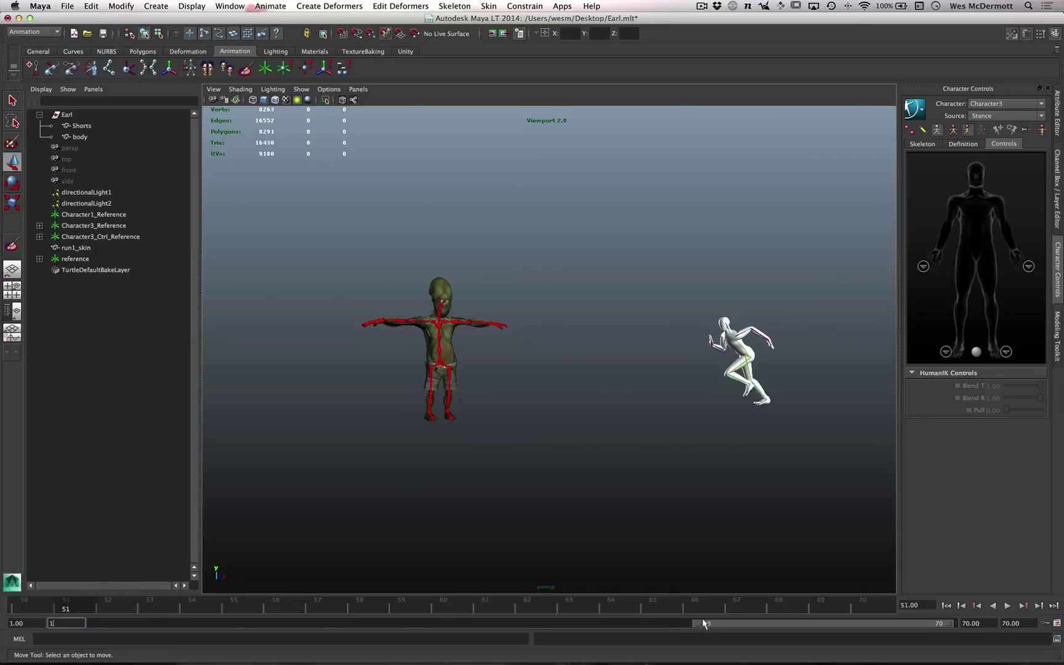
pyautogui.moveTo(700, 624); pyautogui.dragTo(1, 628)
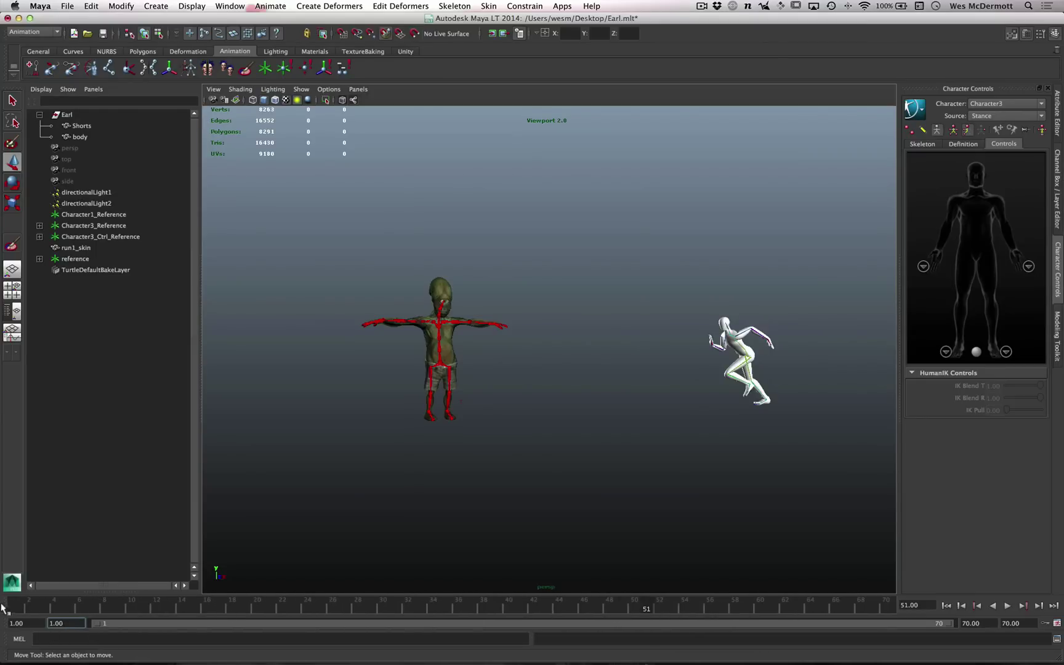
# Step: Play the imported run animation from frame 1, stop it and scrub around frame 55 to review the motion
pyautogui.click(16, 606)
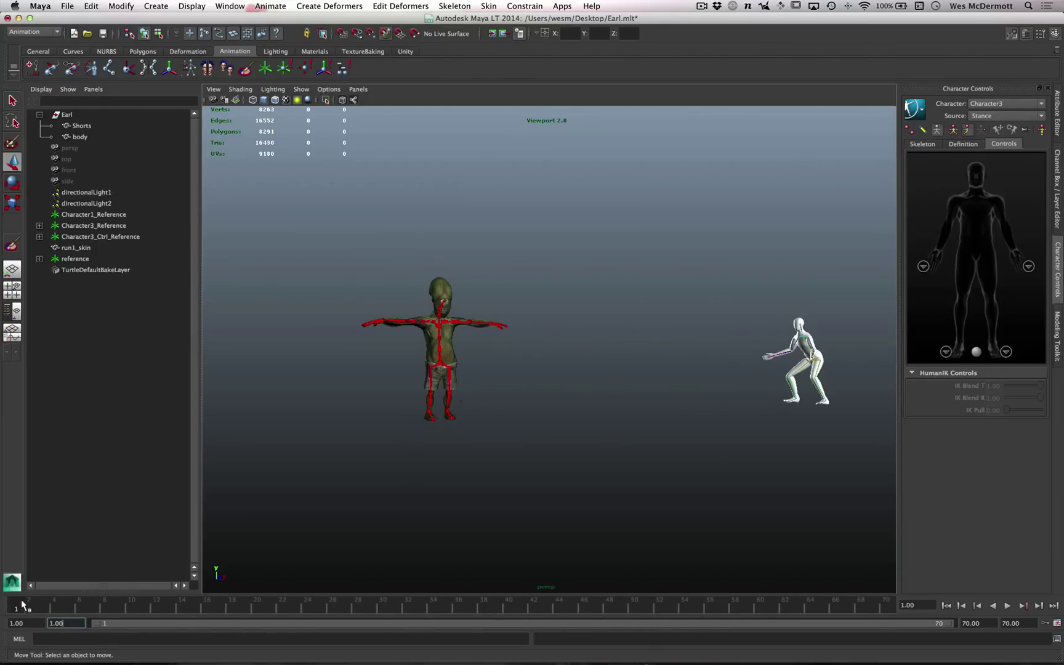
pyautogui.hotkey('alt', 'v')
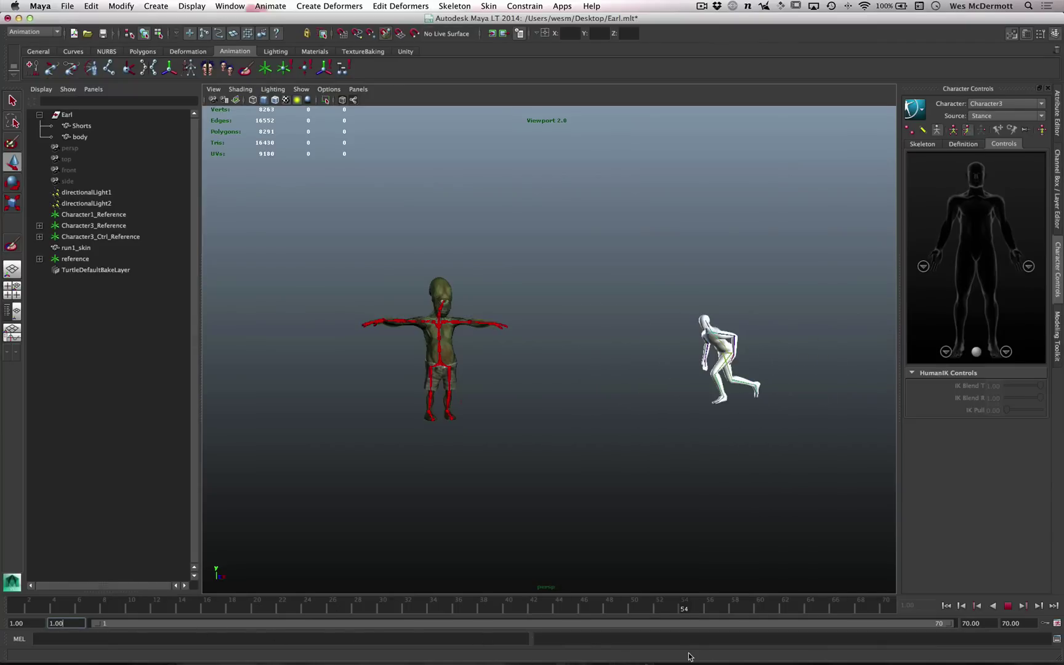
pyautogui.press('Escape')
pyautogui.keyDown('alt'); pyautogui.moveTo(670, 412); pyautogui.dragTo(812, 342, button='right'); pyautogui.keyUp('alt')
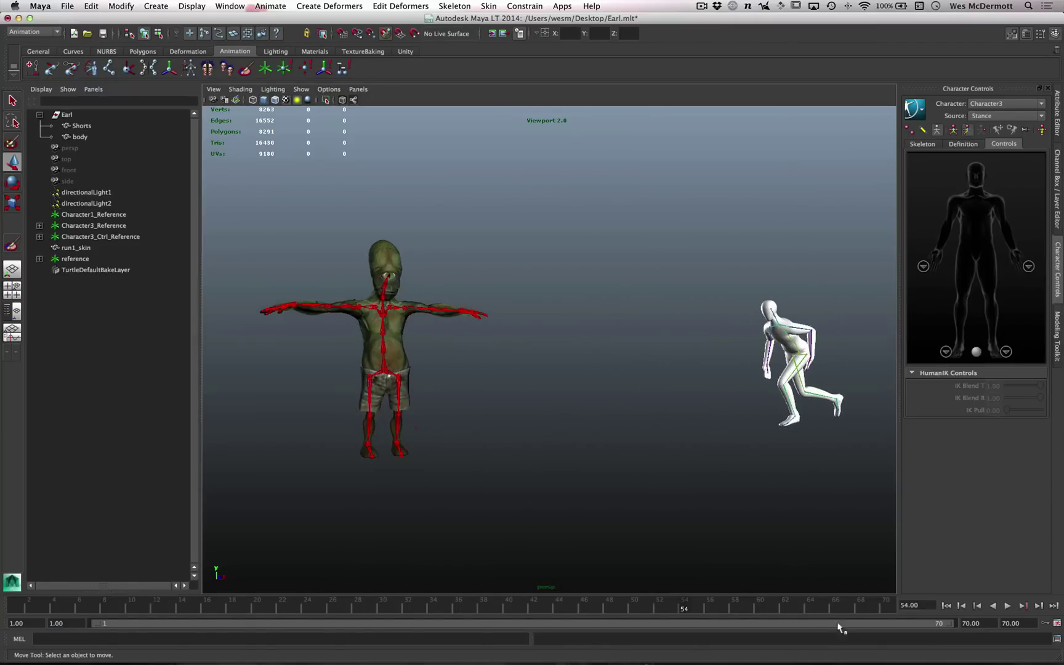
pyautogui.moveTo(726, 606); pyautogui.dragTo(695, 598)
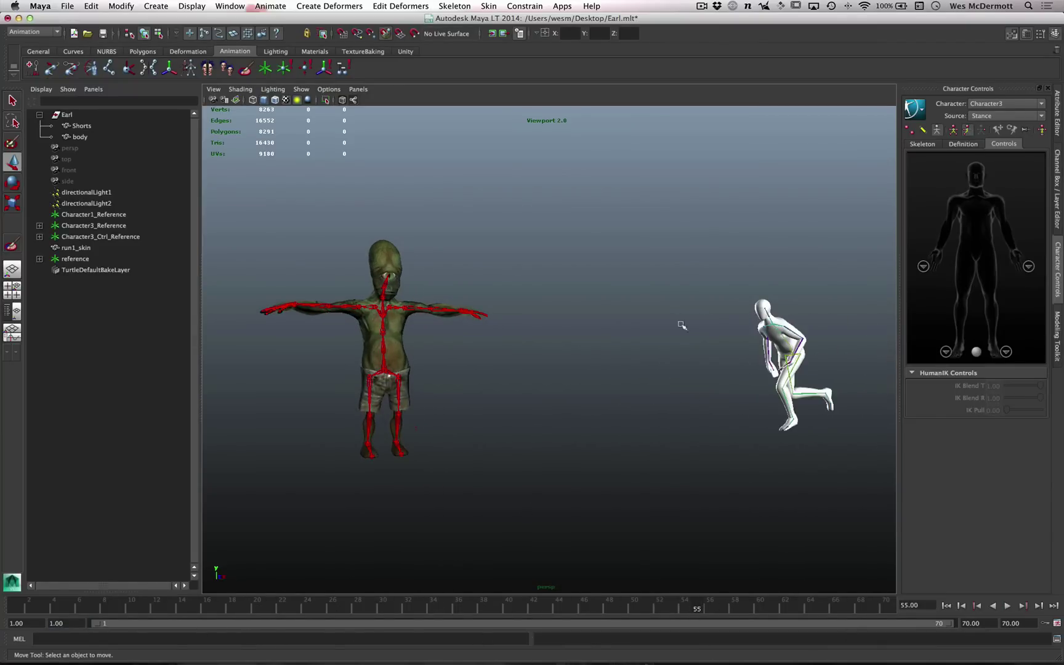
pyautogui.scroll(2, 682, 323)
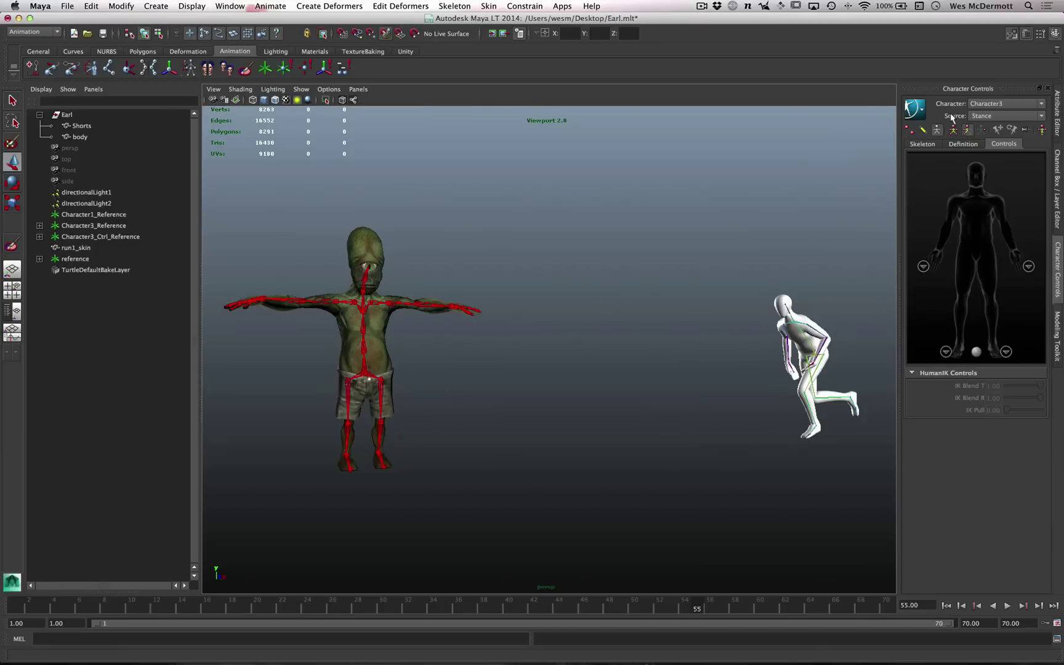
# Step: Set Character3's source to MocapExample so the imported run drives the cyclops
pyautogui.click(979, 116)
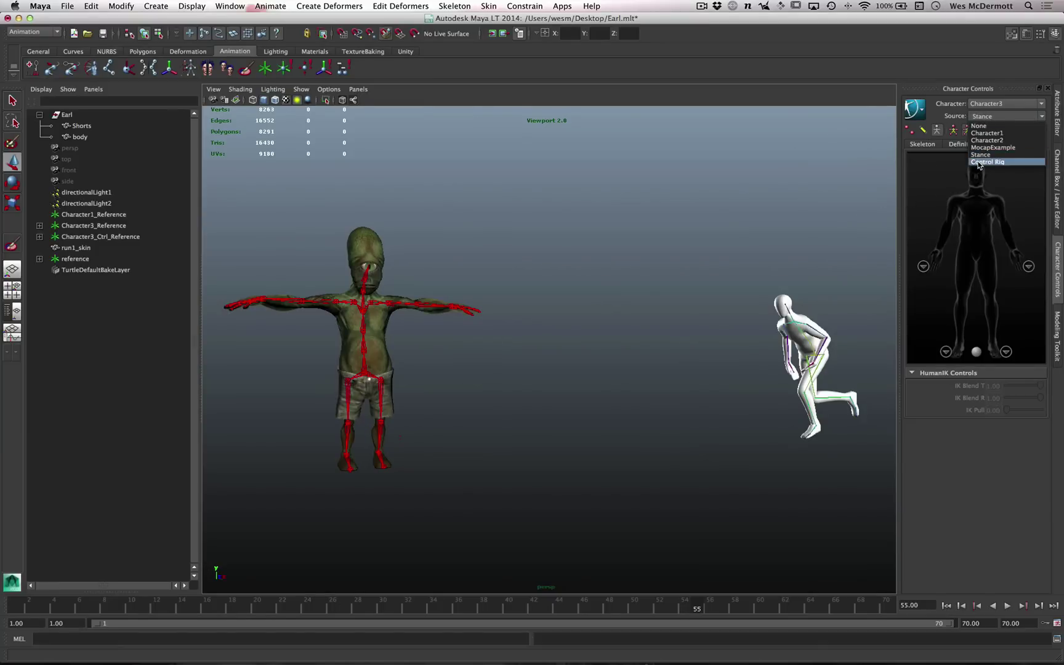
pyautogui.click(685, 163)
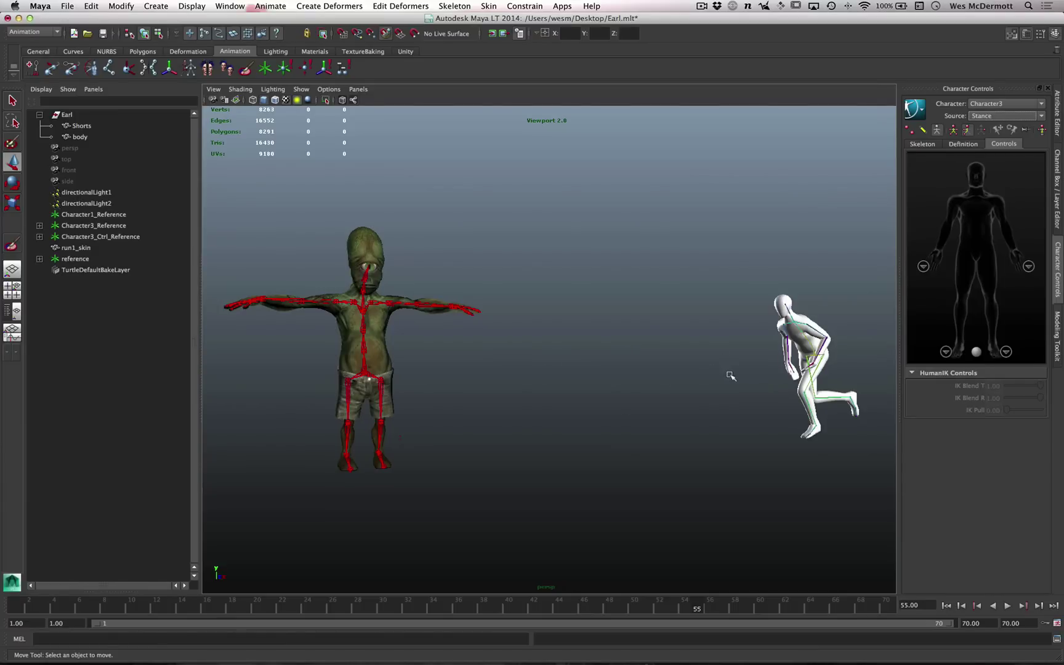
pyautogui.scroll(1, 781, 335)
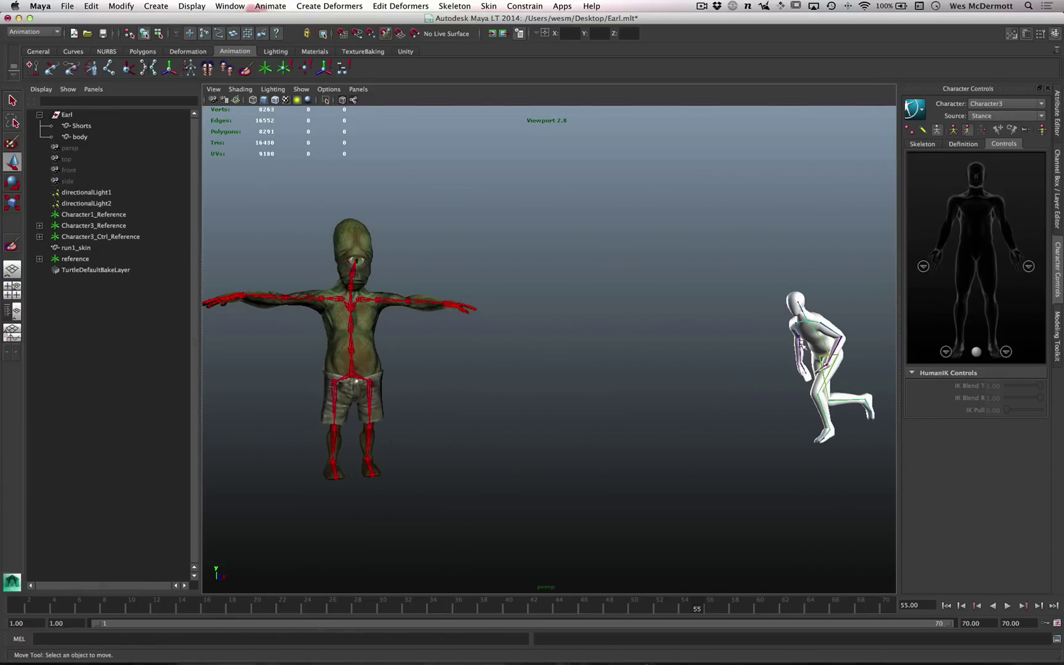
pyautogui.click(999, 117)
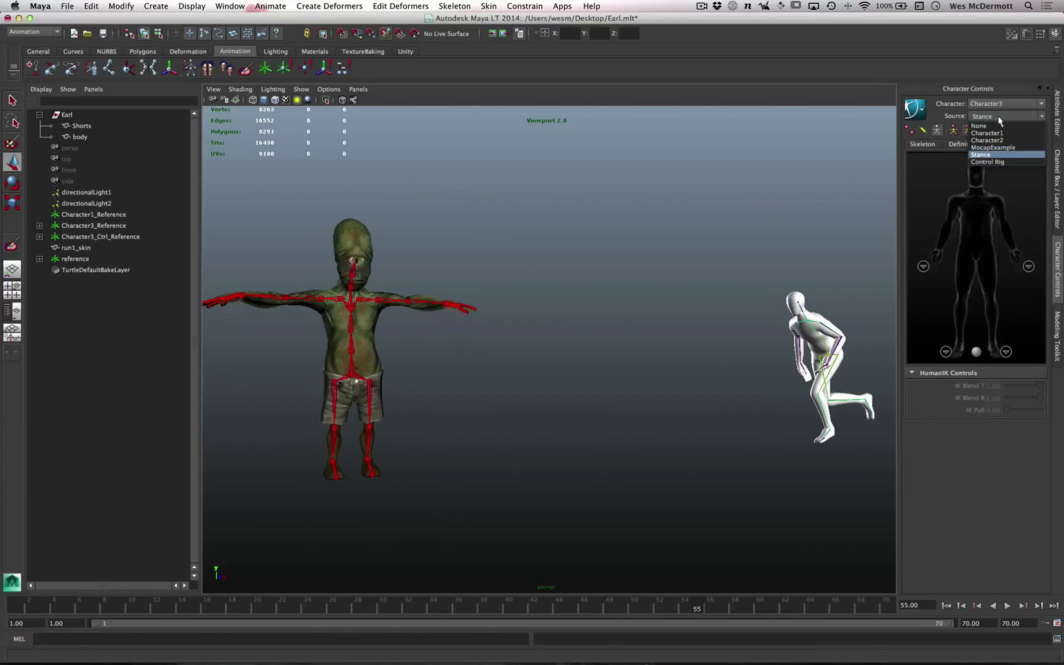
pyautogui.click(993, 147)
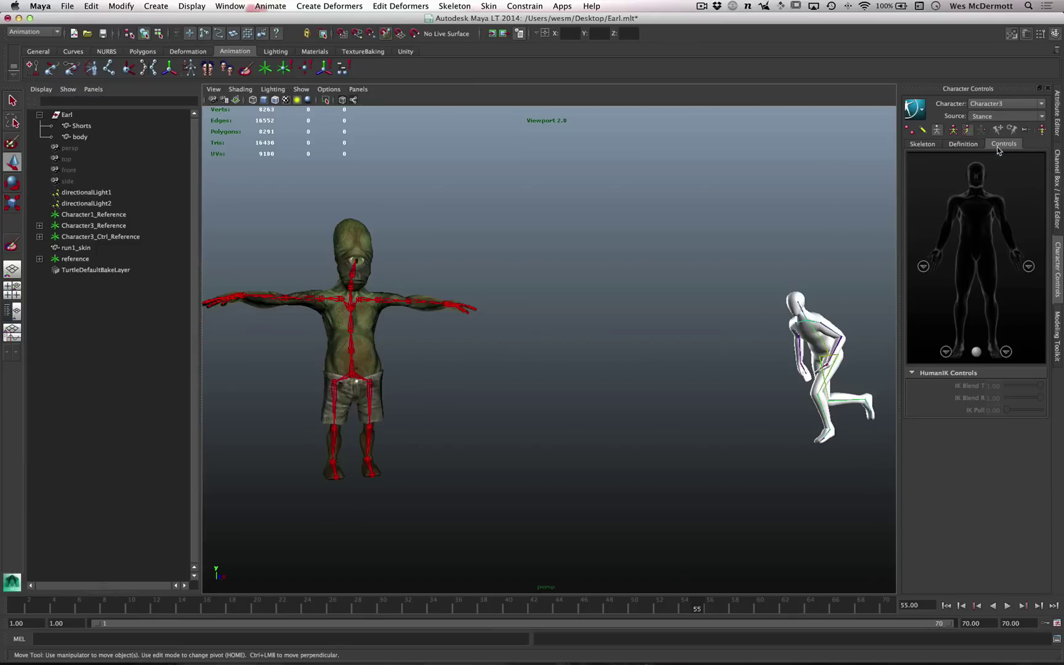
# Step: Scrub and play the retargeted run, examining the cyclops beside the mocap figure from several angles
pyautogui.keyDown('alt'); pyautogui.moveTo(743, 394); pyautogui.dragTo(712, 390); pyautogui.keyUp('alt')
pyautogui.keyDown('alt'); pyautogui.moveTo(713, 390); pyautogui.dragTo(646, 340, button='middle'); pyautogui.keyUp('alt')
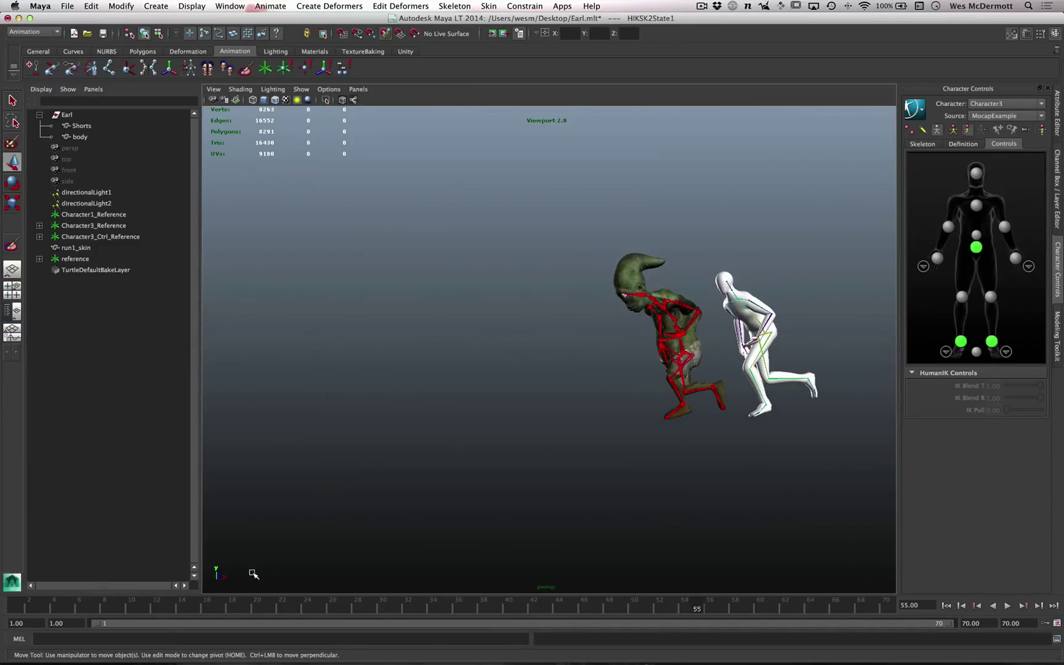
pyautogui.moveTo(210, 606); pyautogui.dragTo(559, 606)
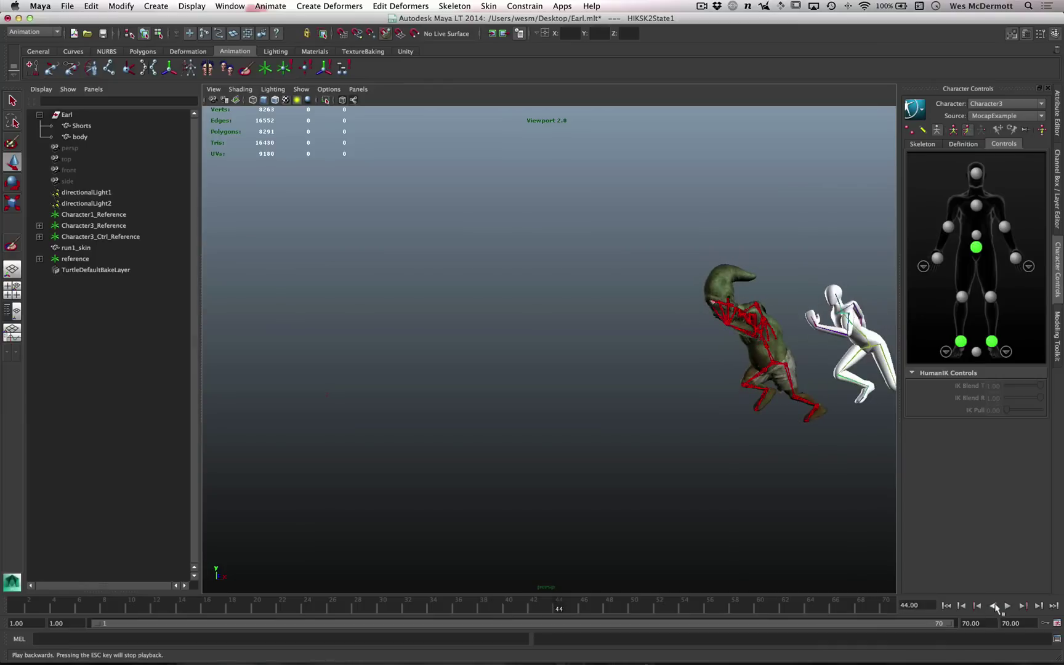
pyautogui.click(1004, 606)
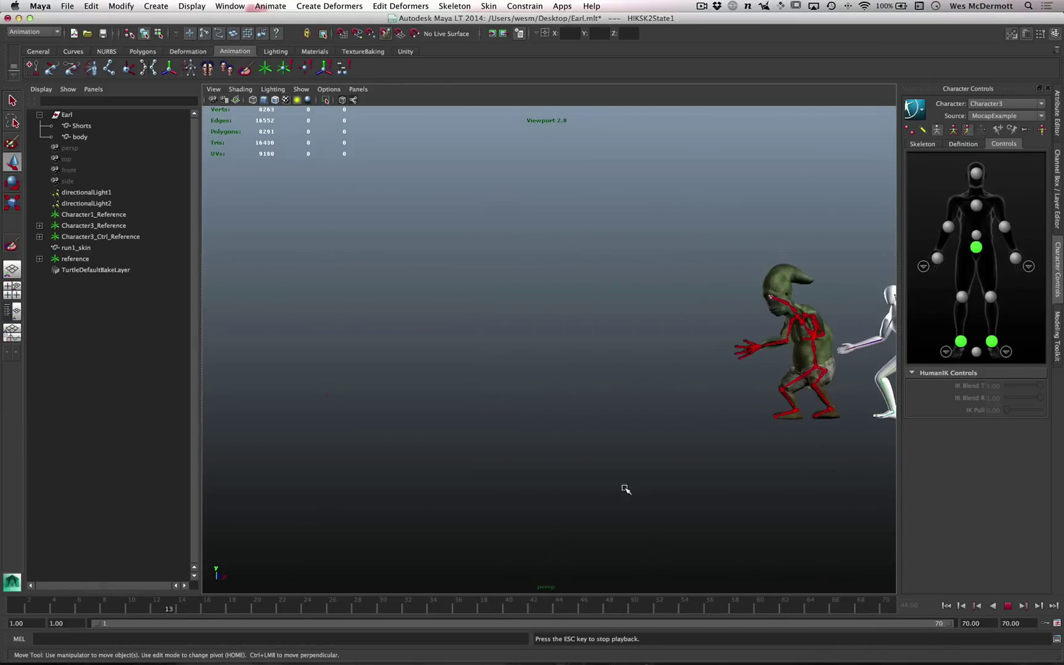
pyautogui.keyDown('alt'); pyautogui.moveTo(629, 492); pyautogui.dragTo(702, 505); pyautogui.keyUp('alt')
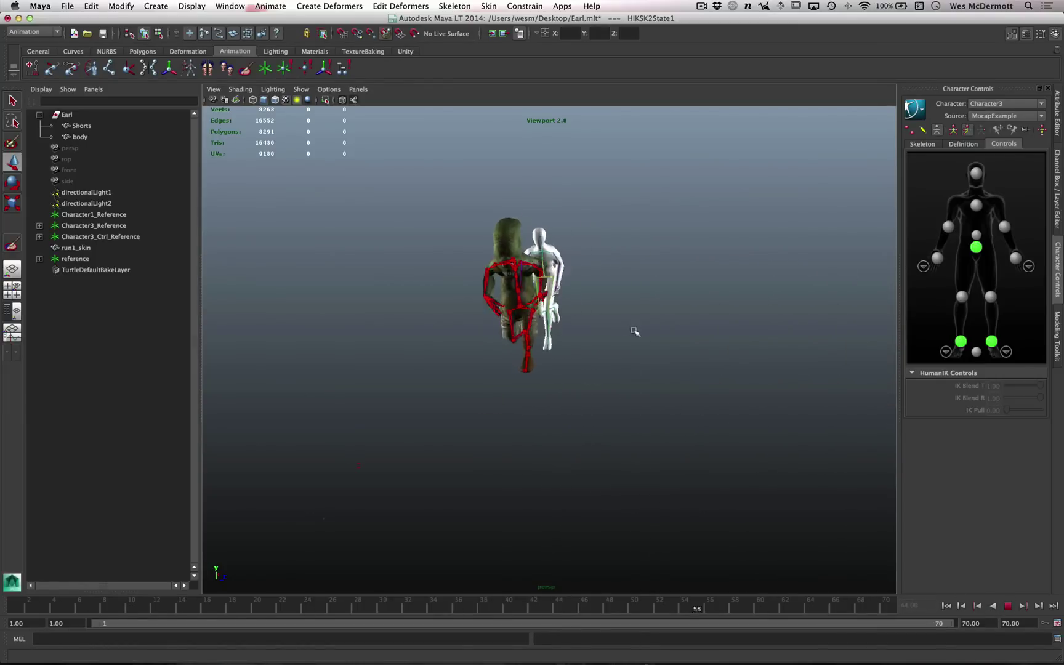
pyautogui.keyDown('alt'); pyautogui.moveTo(636, 332); pyautogui.dragTo(794, 381, button='right'); pyautogui.keyUp('alt')
pyautogui.keyDown('alt'); pyautogui.moveTo(669, 367); pyautogui.dragTo(622, 364); pyautogui.keyUp('alt')
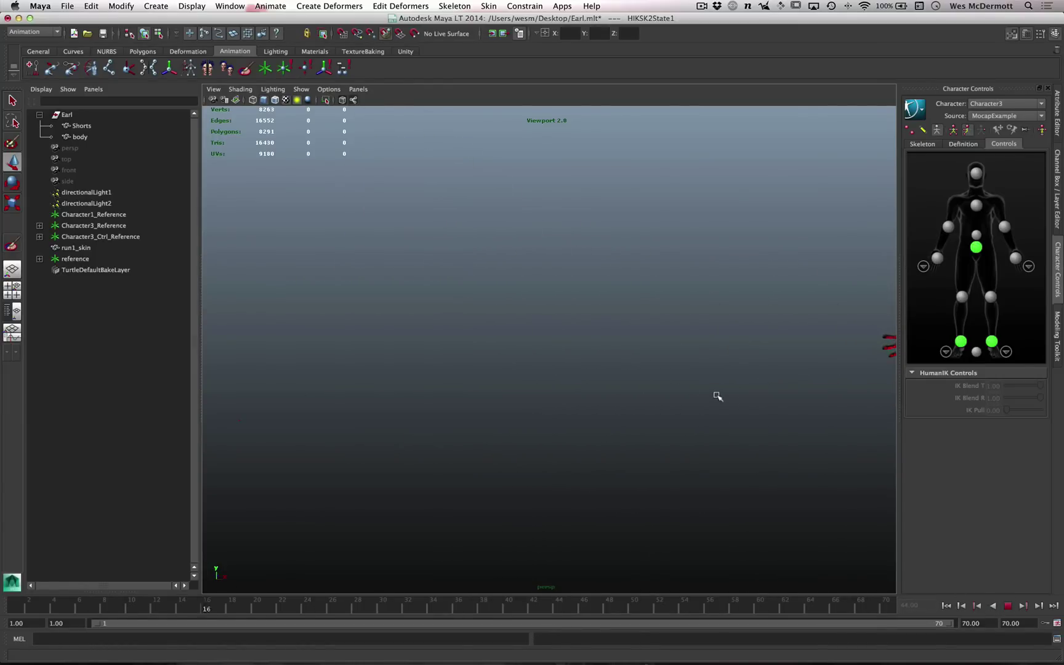
pyautogui.keyDown('alt'); pyautogui.moveTo(668, 378); pyautogui.dragTo(650, 374, button='right'); pyautogui.keyUp('alt')
pyautogui.keyDown('alt'); pyautogui.moveTo(647, 380); pyautogui.dragTo(562, 383, button='middle'); pyautogui.keyUp('alt')
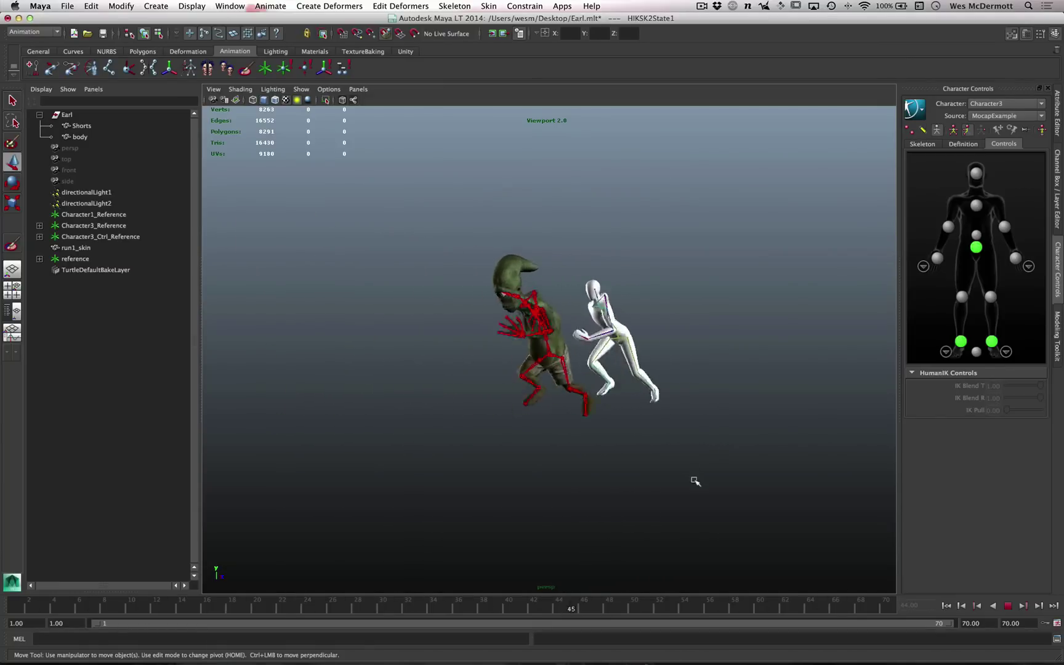
# Step: Show Character3's definition and stop the run playback, keeping MocapExample as the source
pyautogui.click(951, 144)
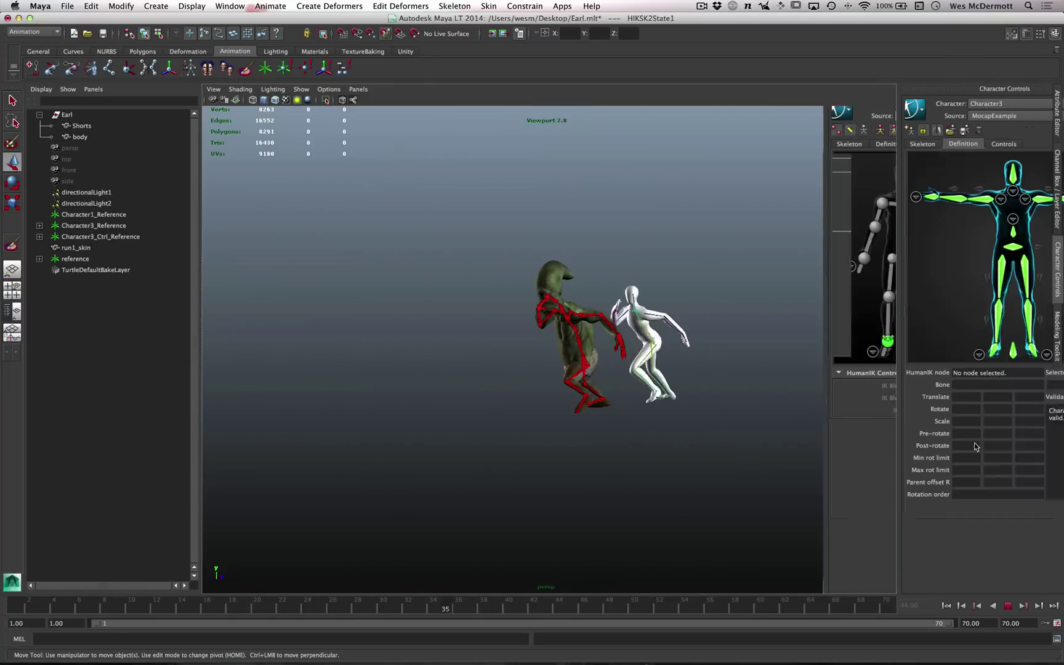
pyautogui.click(1007, 606)
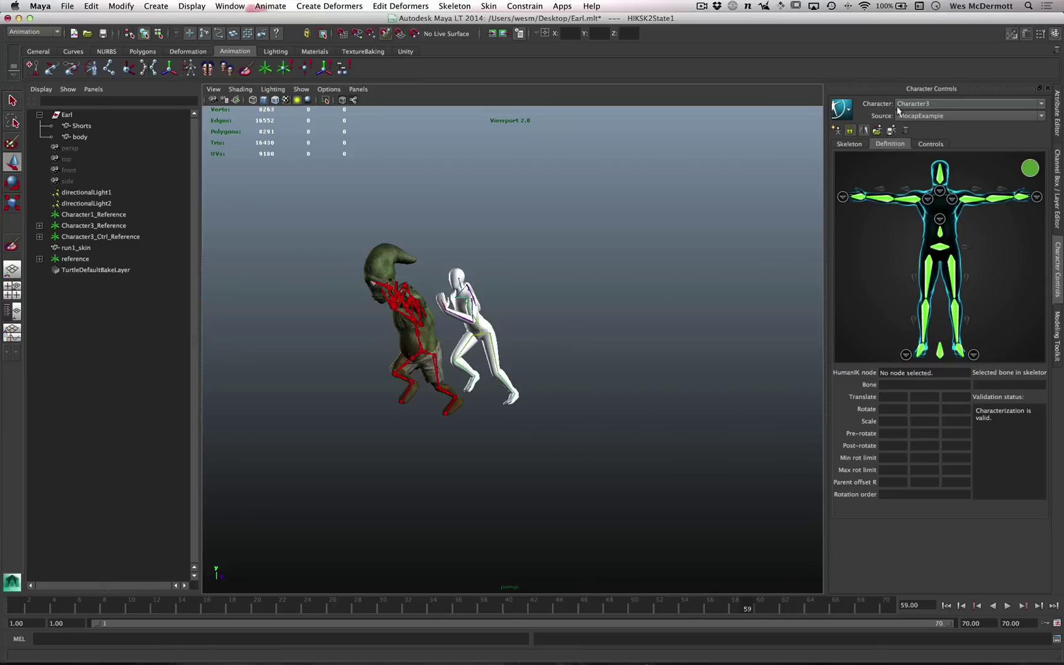
pyautogui.click(924, 115)
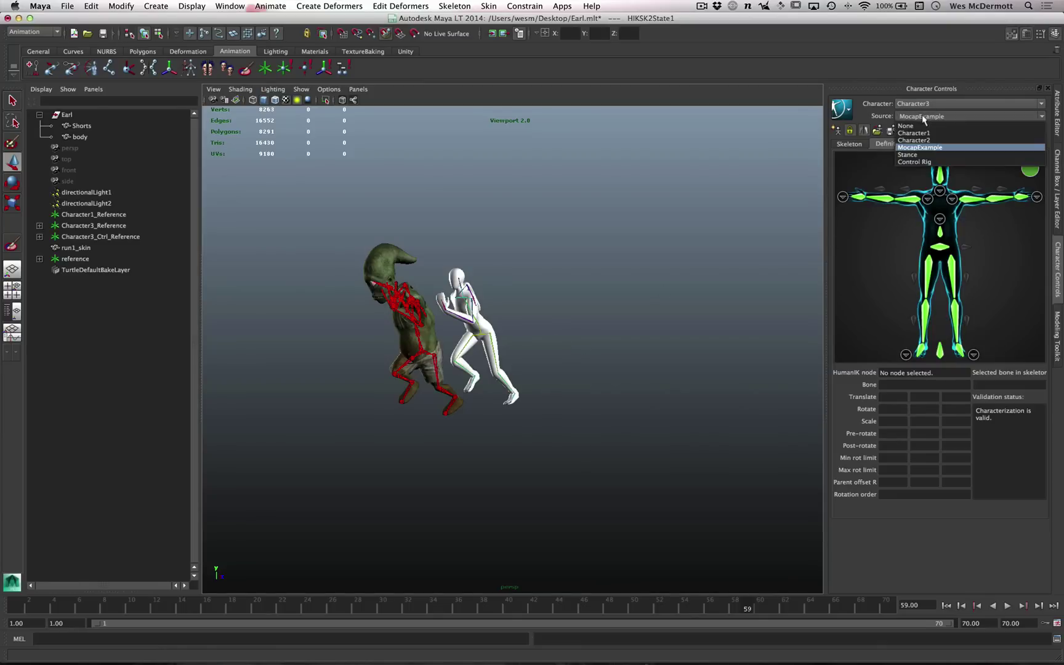
pyautogui.click(923, 148)
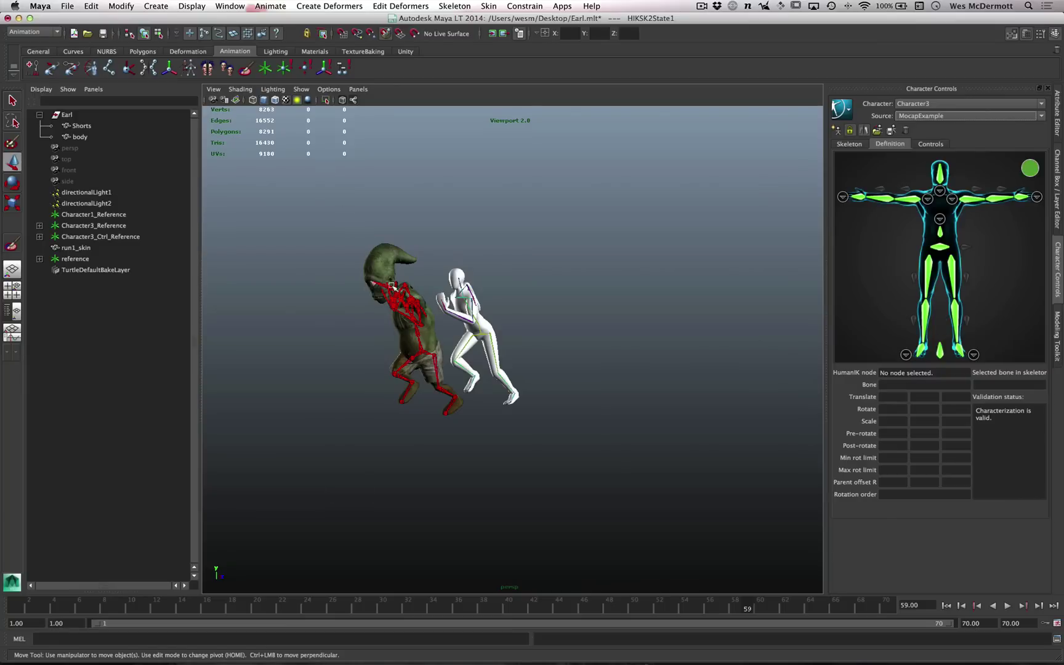
# Step: Compare the cyclops's pose and proportions with the mocap figure from several angles at the stopped frame
pyautogui.keyDown('alt'); pyautogui.moveTo(428, 326); pyautogui.dragTo(611, 330); pyautogui.keyUp('alt')
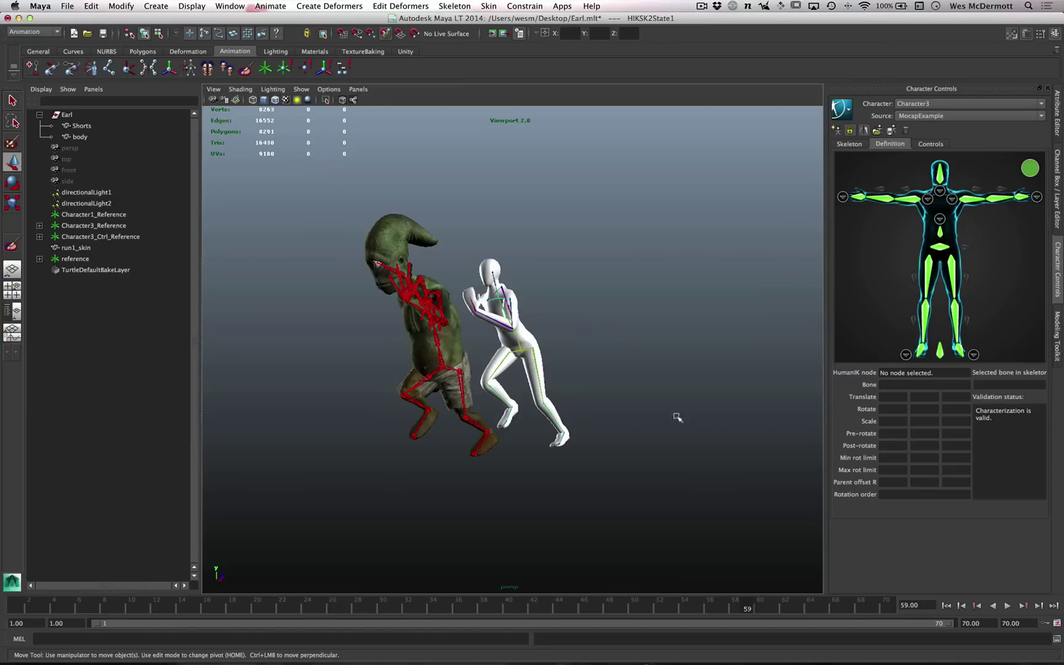
pyautogui.keyDown('alt'); pyautogui.moveTo(419, 360); pyautogui.dragTo(448, 365); pyautogui.keyUp('alt')
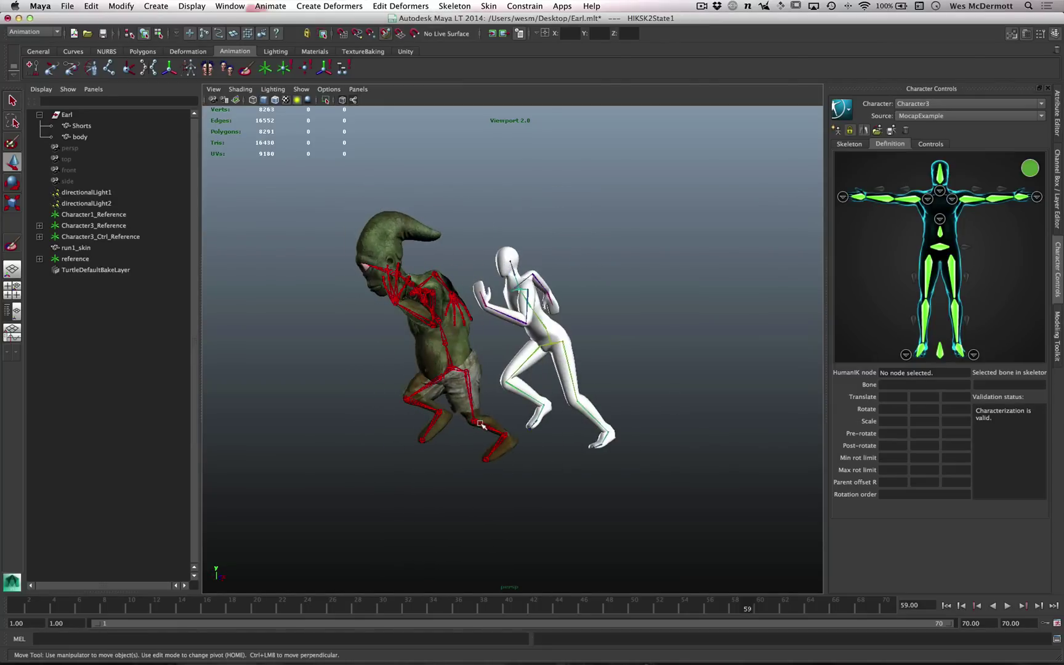
pyautogui.moveTo(483, 424)
pyautogui.keyDown('alt'); pyautogui.mouseDown()
pyautogui.moveTo(463, 421)
pyautogui.moveTo(473, 408)
pyautogui.mouseUp(); pyautogui.keyUp('alt')
pyautogui.keyDown('alt'); pyautogui.moveTo(473, 408); pyautogui.dragTo(456, 395, button='right'); pyautogui.keyUp('alt')
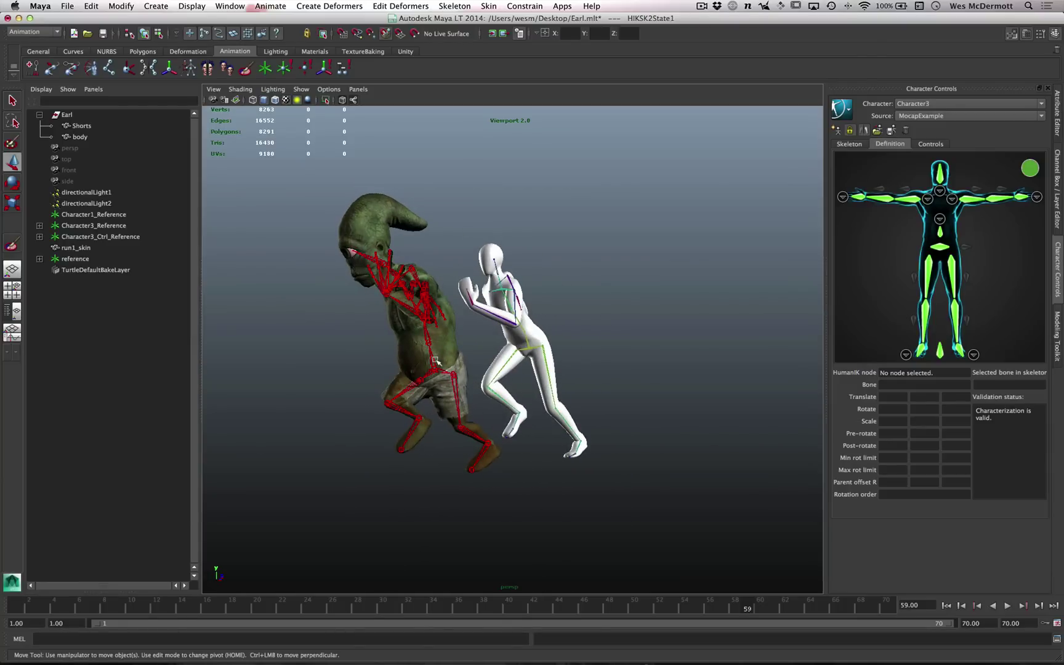
pyautogui.keyDown('alt'); pyautogui.moveTo(430, 353); pyautogui.dragTo(449, 363, button='right'); pyautogui.keyUp('alt')
pyautogui.keyDown('alt'); pyautogui.moveTo(449, 363); pyautogui.dragTo(460, 372); pyautogui.keyUp('alt')
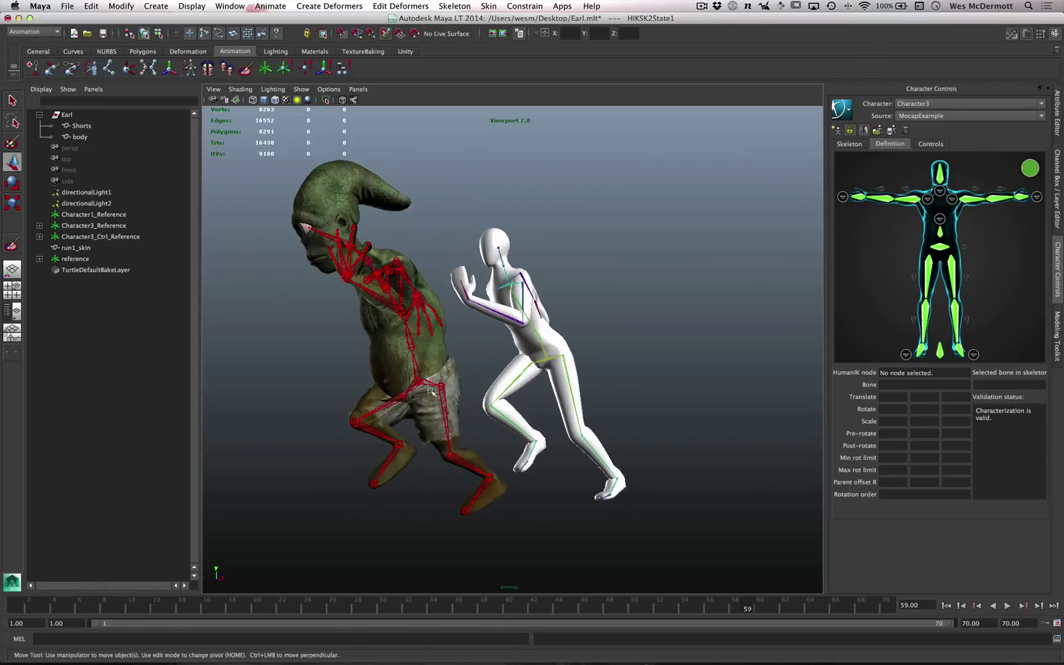
pyautogui.keyDown('alt'); pyautogui.moveTo(499, 439); pyautogui.dragTo(504, 406); pyautogui.keyUp('alt')
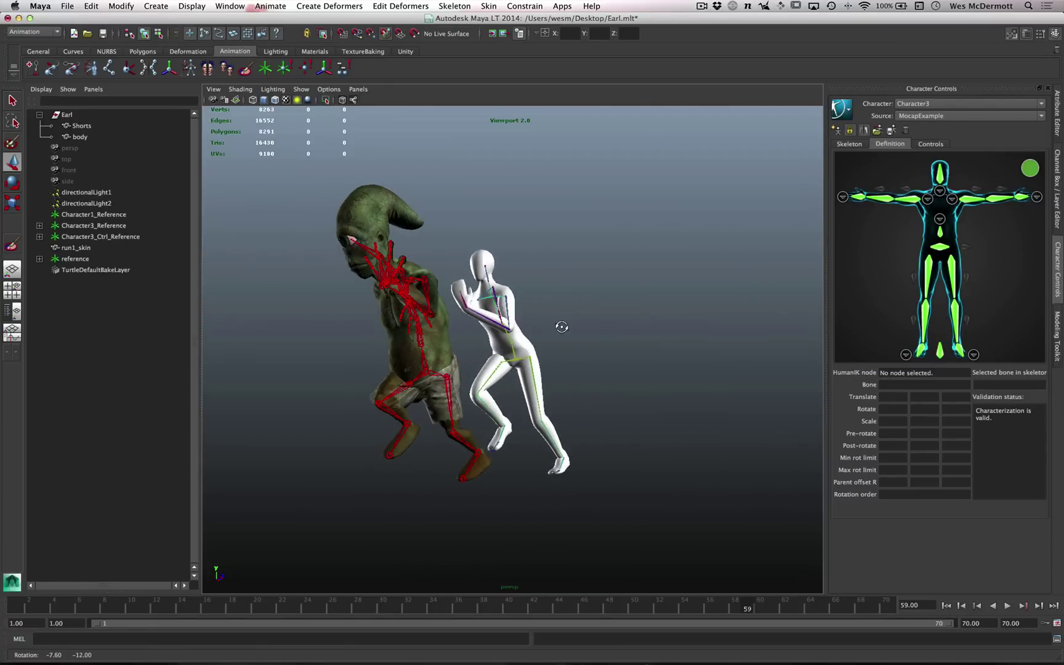
# Step: Set Character3's source back to Stance and frame the Earl group in the perspective view
pyautogui.click(902, 117)
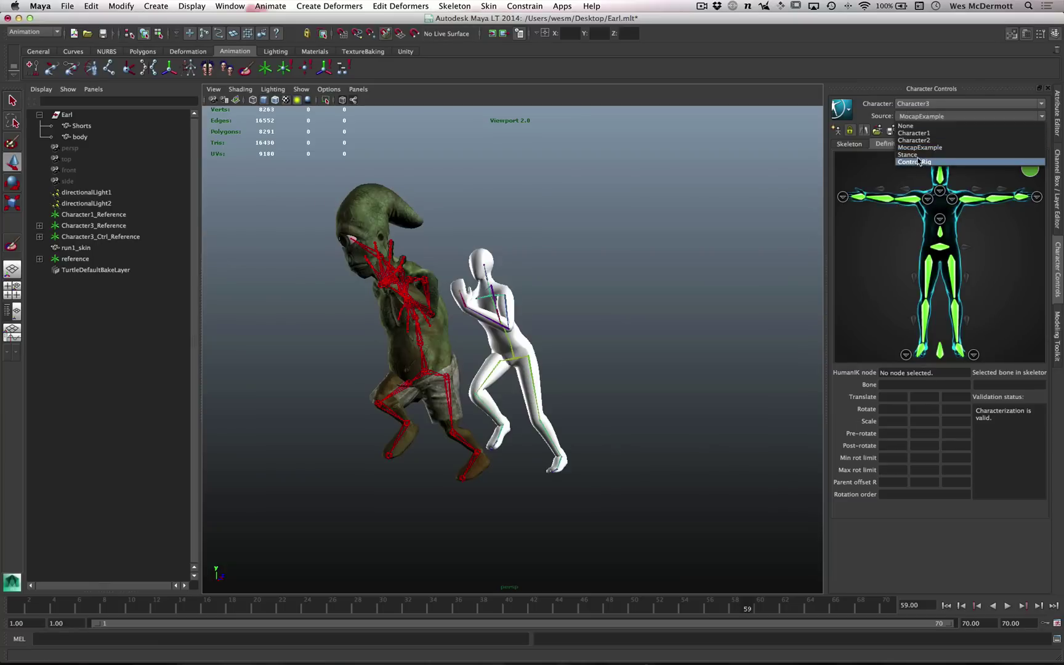
pyautogui.click(915, 154)
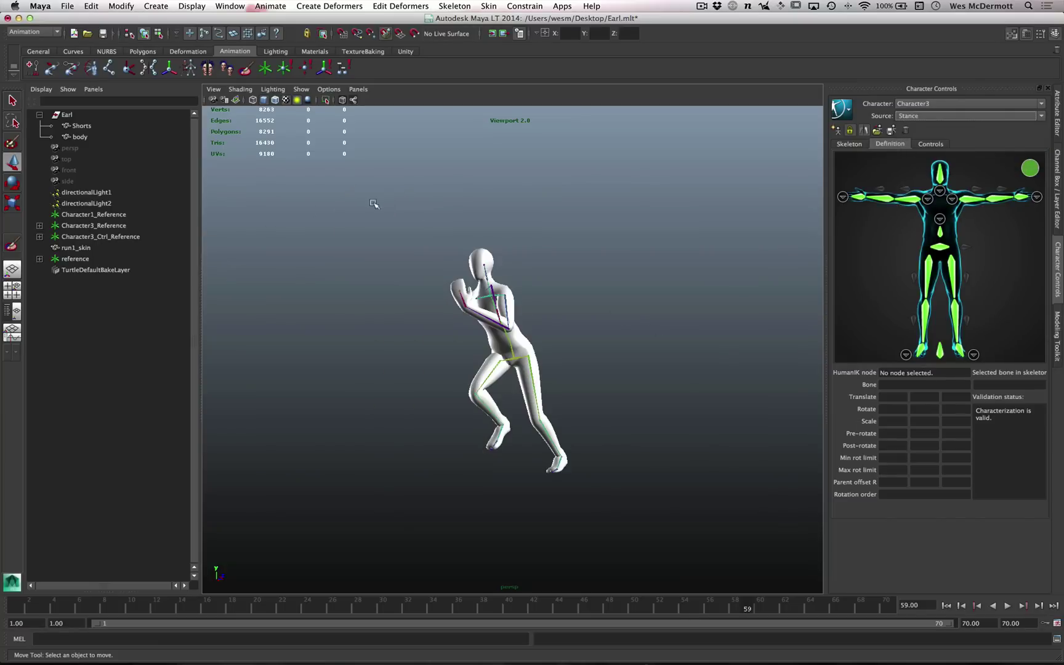
pyautogui.click(66, 115)
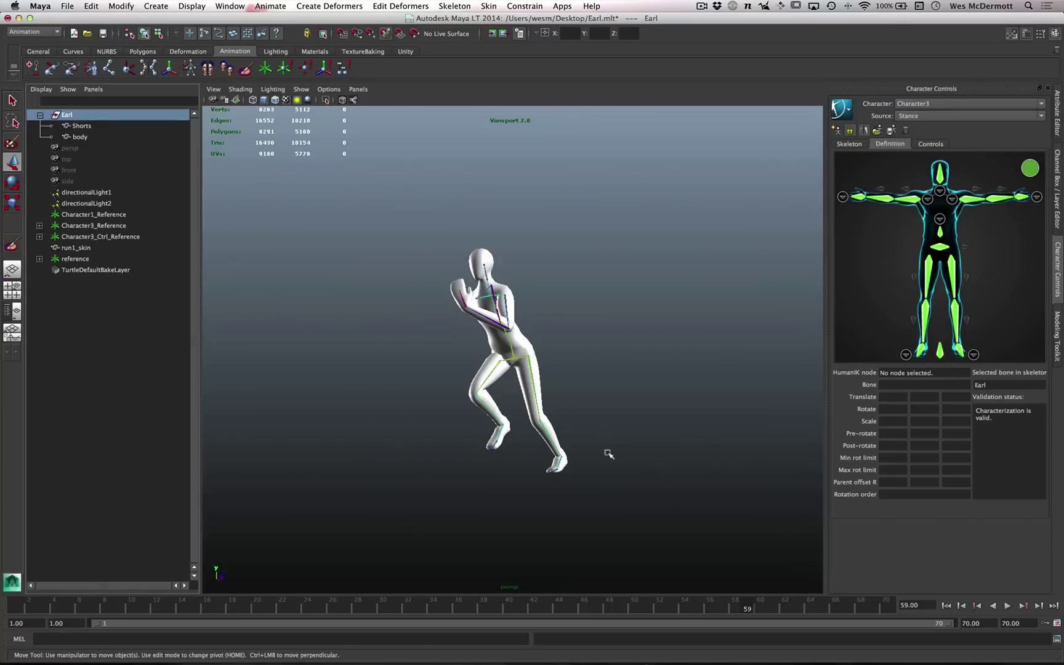
pyautogui.press('f')
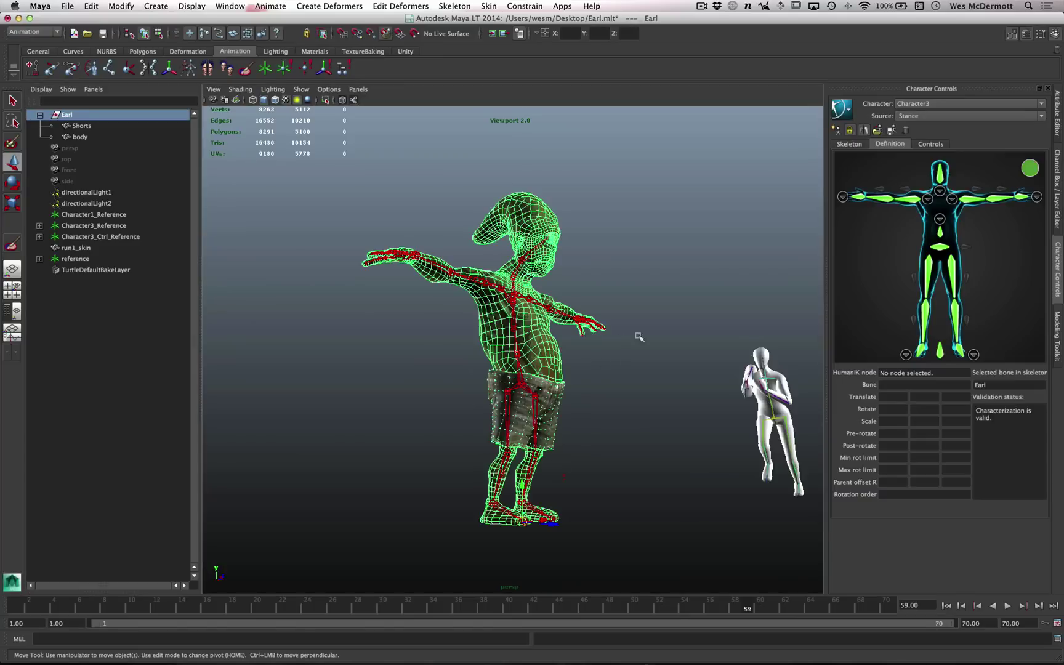
# Step: Select the cyclops's skeleton from the hips joint together with the body and shorts meshes
pyautogui.keyDown('alt'); pyautogui.moveTo(639, 337); pyautogui.dragTo(591, 352); pyautogui.keyUp('alt')
pyautogui.keyDown('alt'); pyautogui.moveTo(591, 352); pyautogui.dragTo(616, 383, button='right'); pyautogui.keyUp('alt')
pyautogui.click(518, 391)
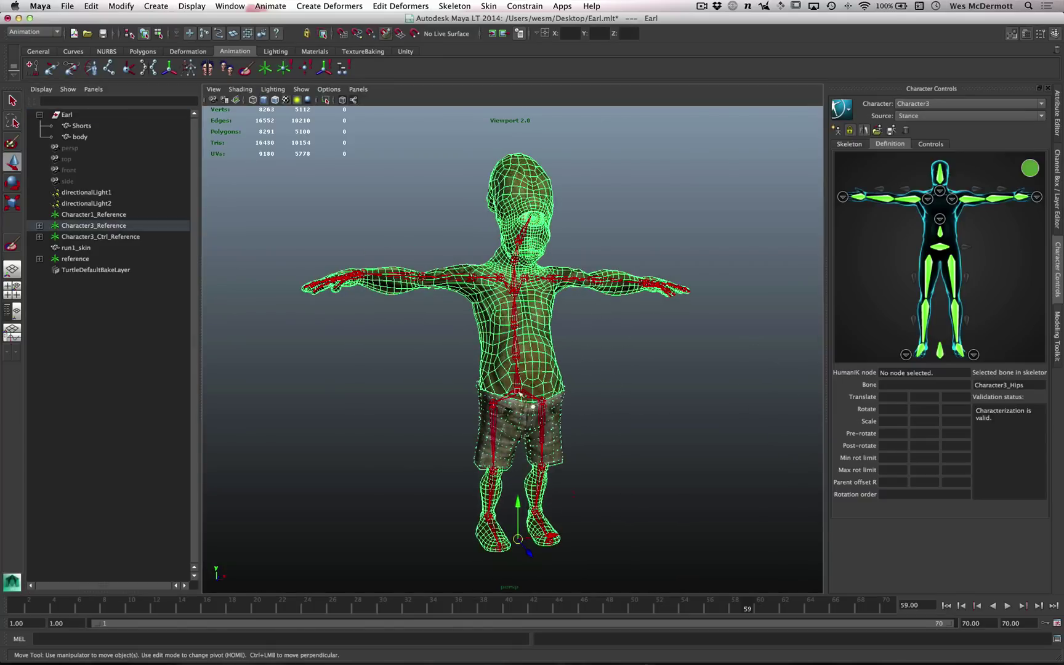
pyautogui.keyDown('alt'); pyautogui.moveTo(631, 418); pyautogui.dragTo(619, 329); pyautogui.keyUp('alt')
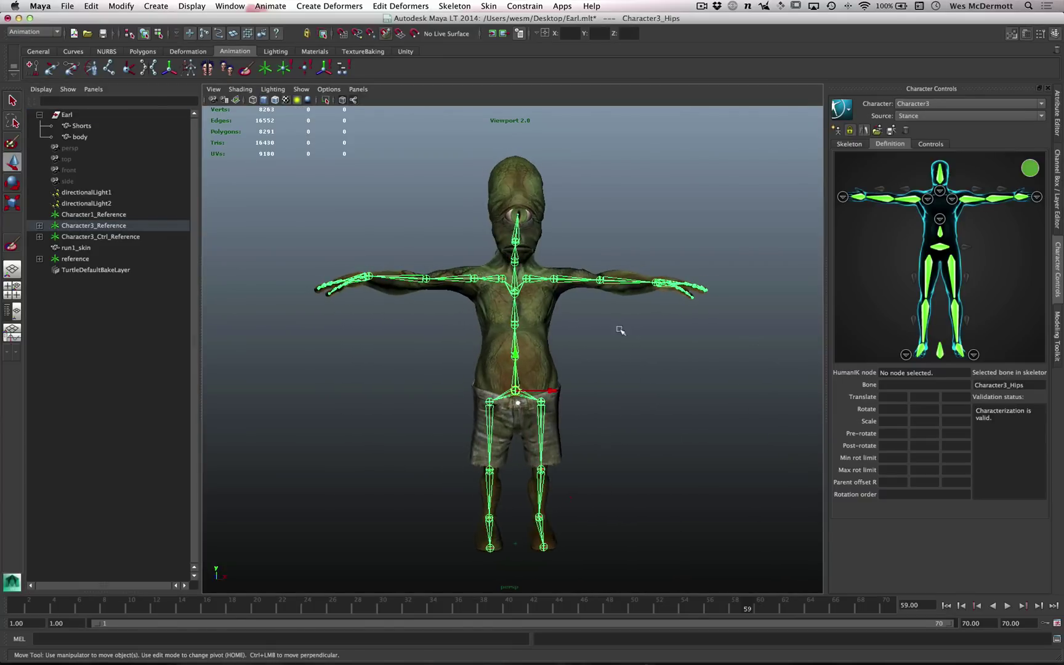
pyautogui.click(535, 311)
pyautogui.keyDown('alt'); pyautogui.moveTo(535, 311); pyautogui.dragTo(602, 416); pyautogui.keyUp('alt')
pyautogui.keyDown('shift'); pyautogui.click(553, 410); pyautogui.keyUp('shift')
pyautogui.keyDown('alt'); pyautogui.moveTo(553, 410); pyautogui.dragTo(619, 429, button='right'); pyautogui.keyUp('alt')
pyautogui.keyDown('alt'); pyautogui.moveTo(604, 316); pyautogui.dragTo(641, 354, button='right'); pyautogui.keyUp('alt')
pyautogui.keyDown('alt'); pyautogui.moveTo(641, 354); pyautogui.dragTo(581, 337); pyautogui.keyUp('alt')
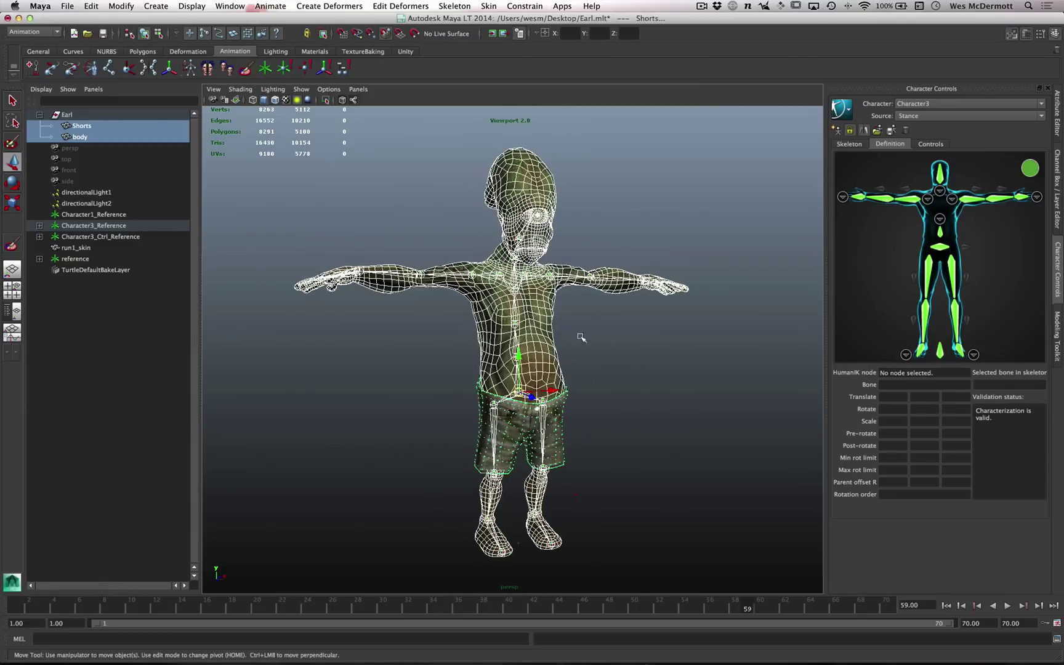
# Step: Send only the selected skeleton and meshes to Unity
pyautogui.click(65, 6)
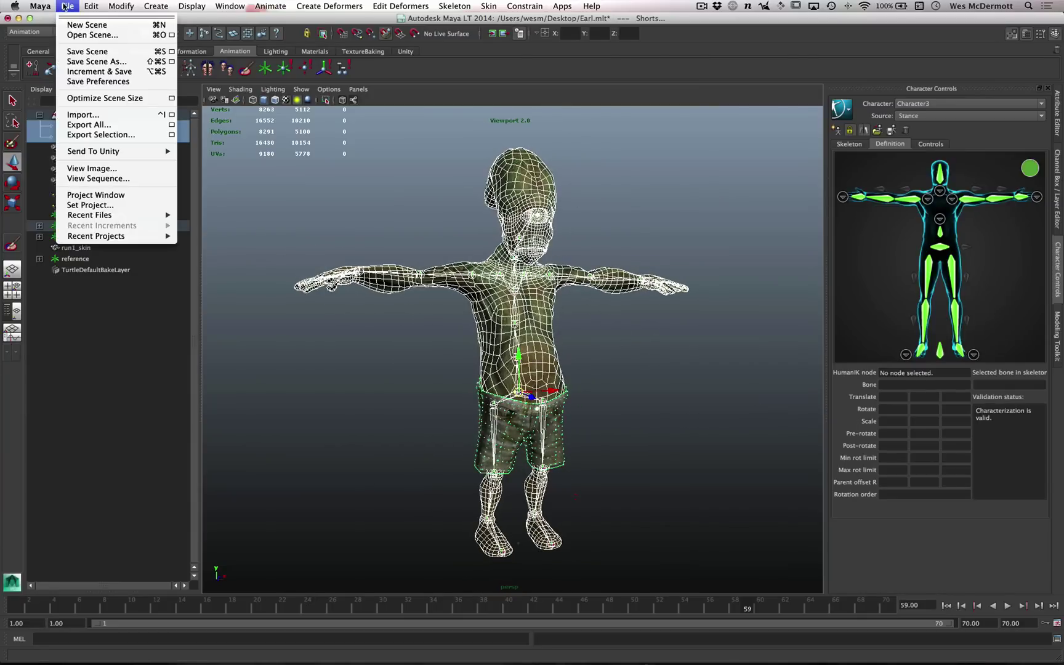
pyautogui.moveTo(77, 152)
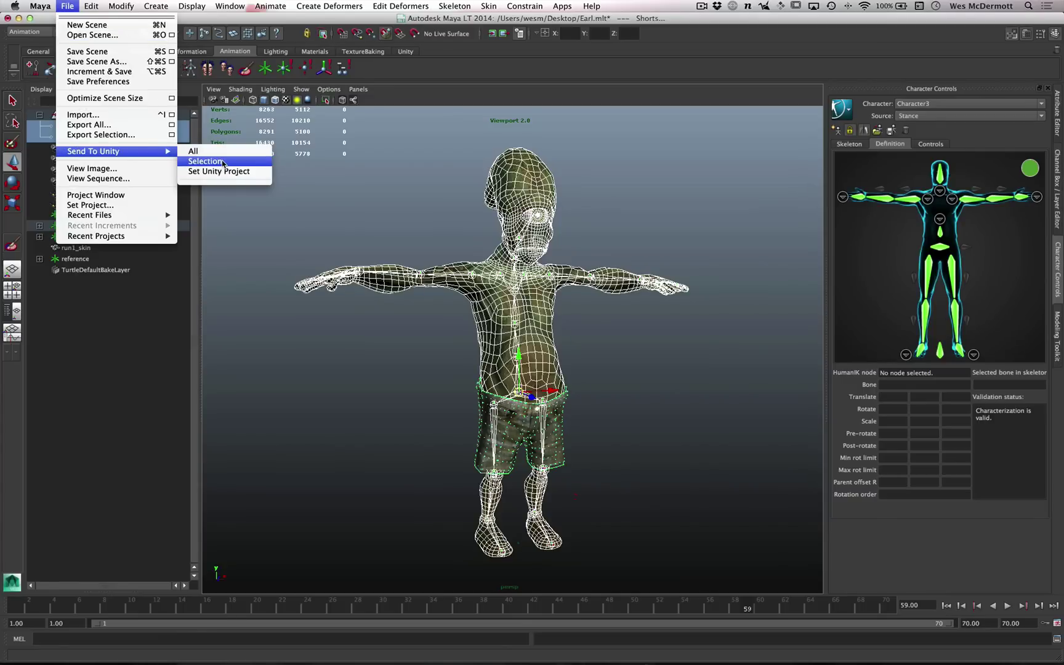
pyautogui.click(206, 161)
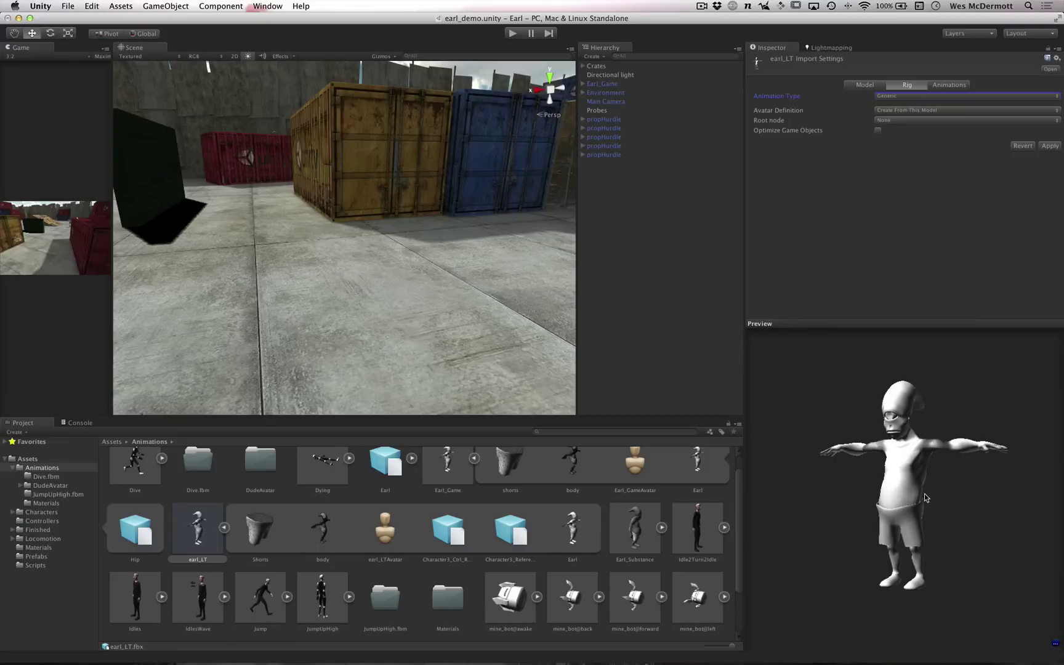
# Step: In Unity, set earl_LT's animation type to Humanoid and open its avatar configuration, applying the import settings without saving the scene
pyautogui.moveTo(925, 498); pyautogui.dragTo(941, 493)
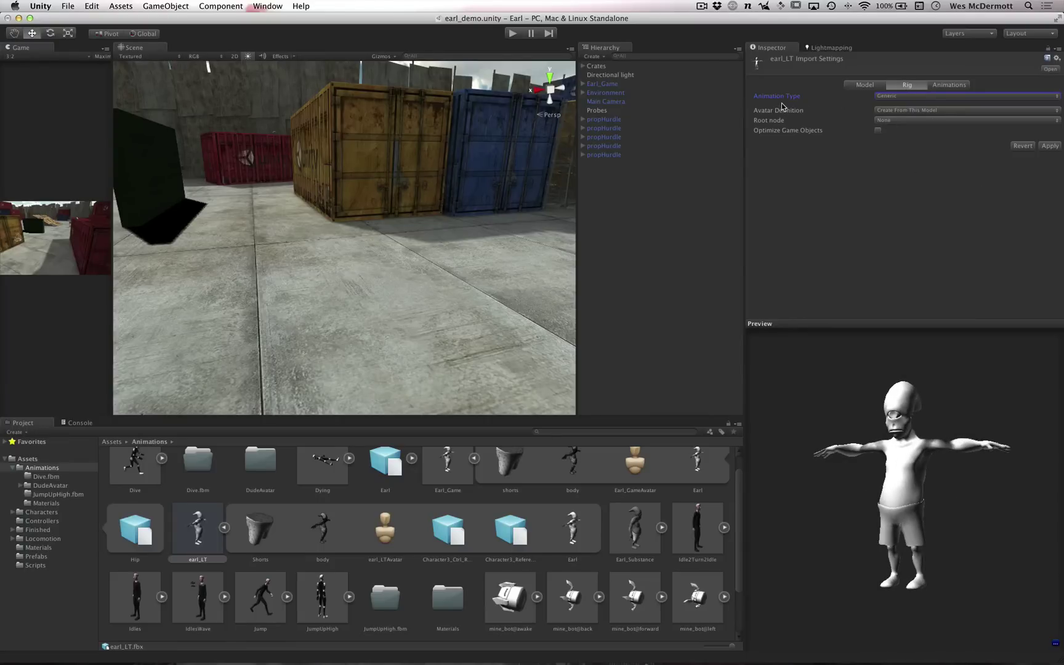
pyautogui.click(885, 97)
pyautogui.click(888, 106)
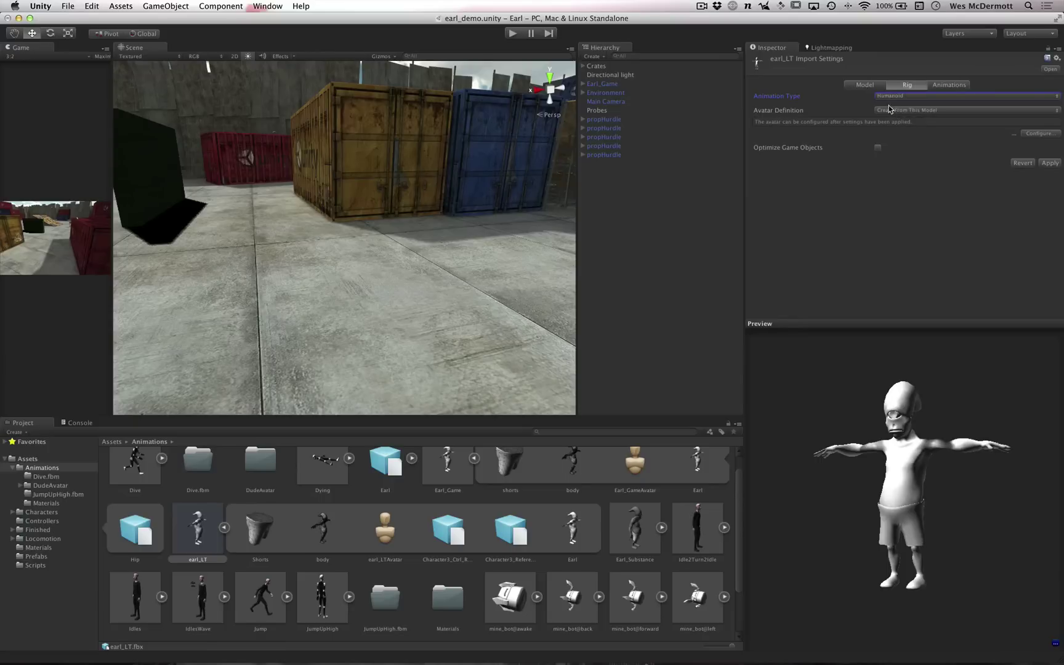
pyautogui.click(1040, 133)
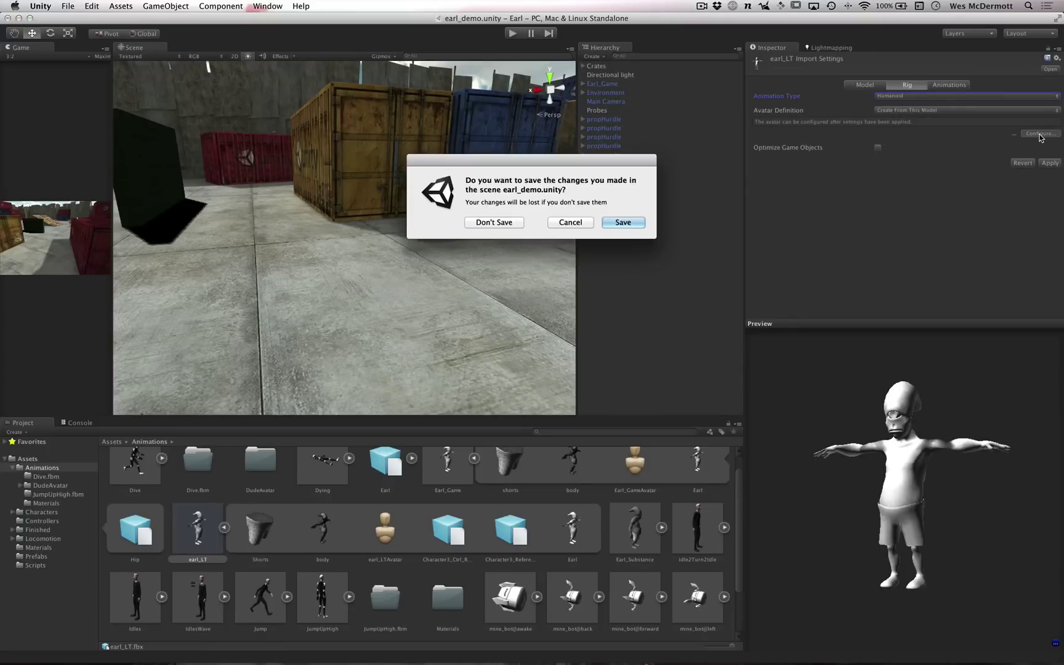
pyautogui.click(504, 227)
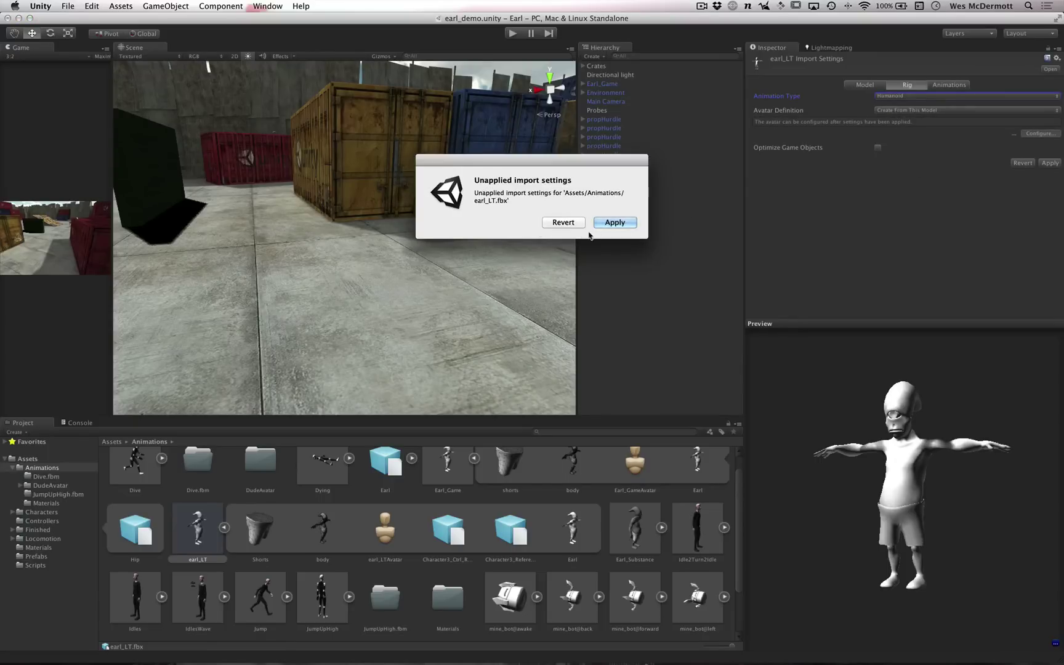
pyautogui.click(618, 224)
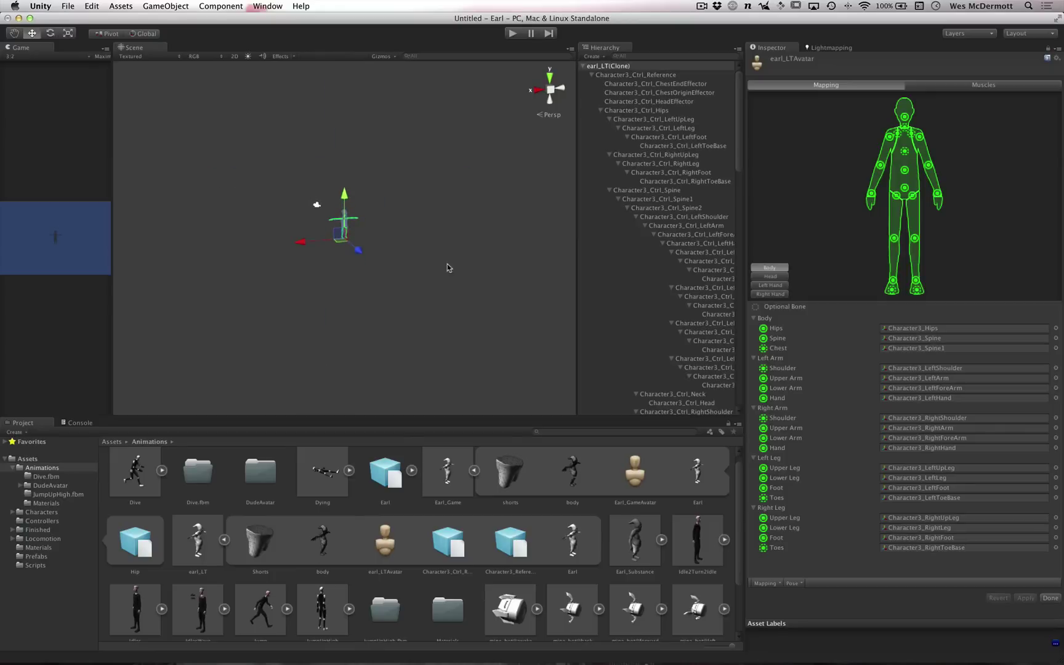
# Step: Examine the mapped skeleton on the character up close from several angles and finish the avatar configuration
pyautogui.keyDown('alt'); pyautogui.moveTo(359, 233); pyautogui.dragTo(603, 370, button='right'); pyautogui.keyUp('alt')
pyautogui.keyDown('alt'); pyautogui.moveTo(389, 235); pyautogui.dragTo(407, 204); pyautogui.keyUp('alt')
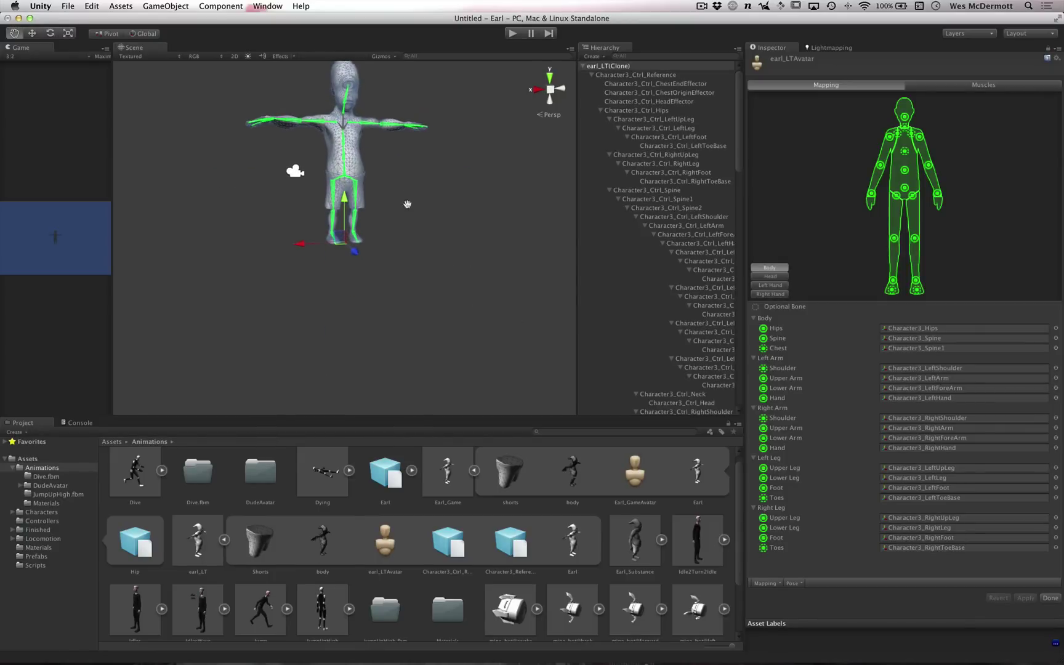
pyautogui.keyDown('alt'); pyautogui.moveTo(407, 204); pyautogui.dragTo(416, 253, button='middle'); pyautogui.keyUp('alt')
pyautogui.keyDown('alt'); pyautogui.moveTo(416, 257); pyautogui.dragTo(606, 341, button='right'); pyautogui.keyUp('alt')
pyautogui.keyDown('alt'); pyautogui.moveTo(417, 256); pyautogui.dragTo(409, 273, button='middle'); pyautogui.keyUp('alt')
pyautogui.keyDown('alt'); pyautogui.moveTo(409, 273); pyautogui.dragTo(430, 263); pyautogui.keyUp('alt')
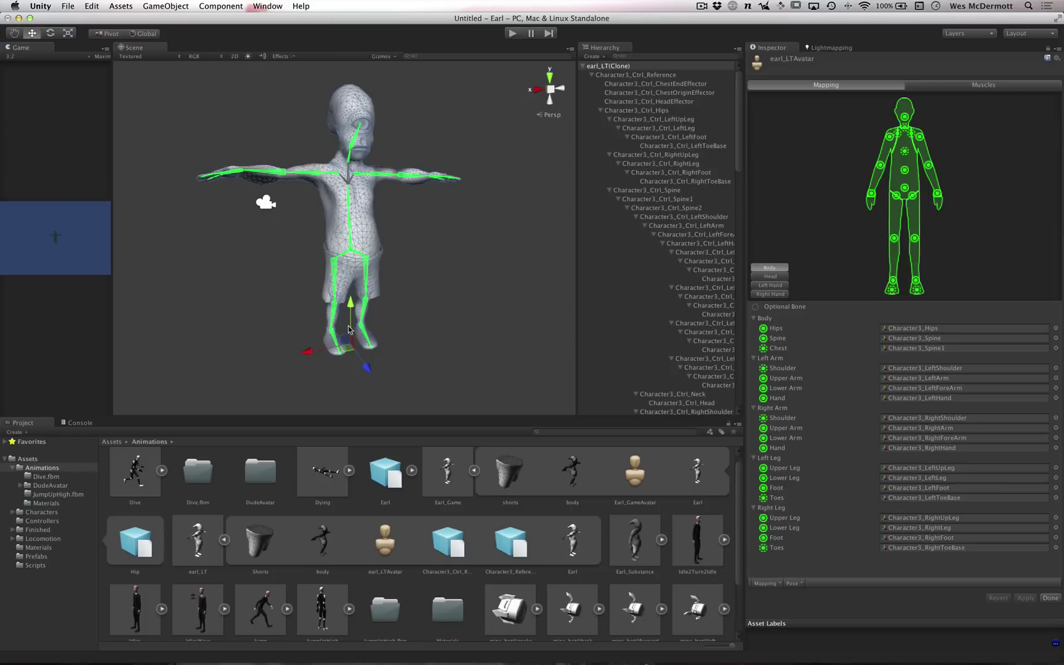
pyautogui.keyDown('alt'); pyautogui.moveTo(440, 316); pyautogui.dragTo(446, 262); pyautogui.keyUp('alt')
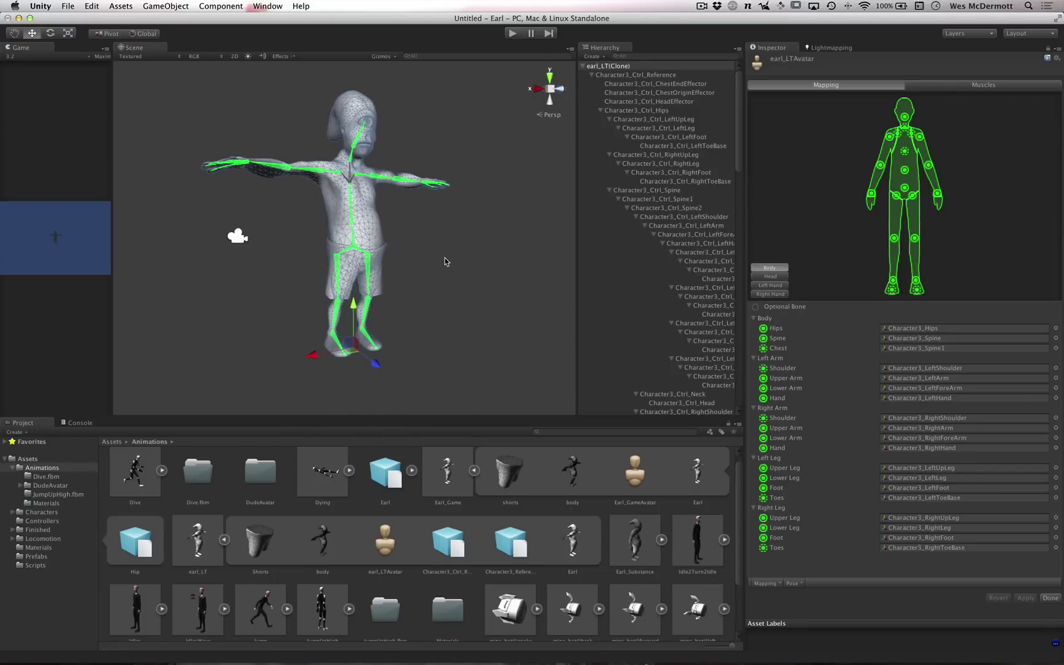
pyautogui.click(1053, 599)
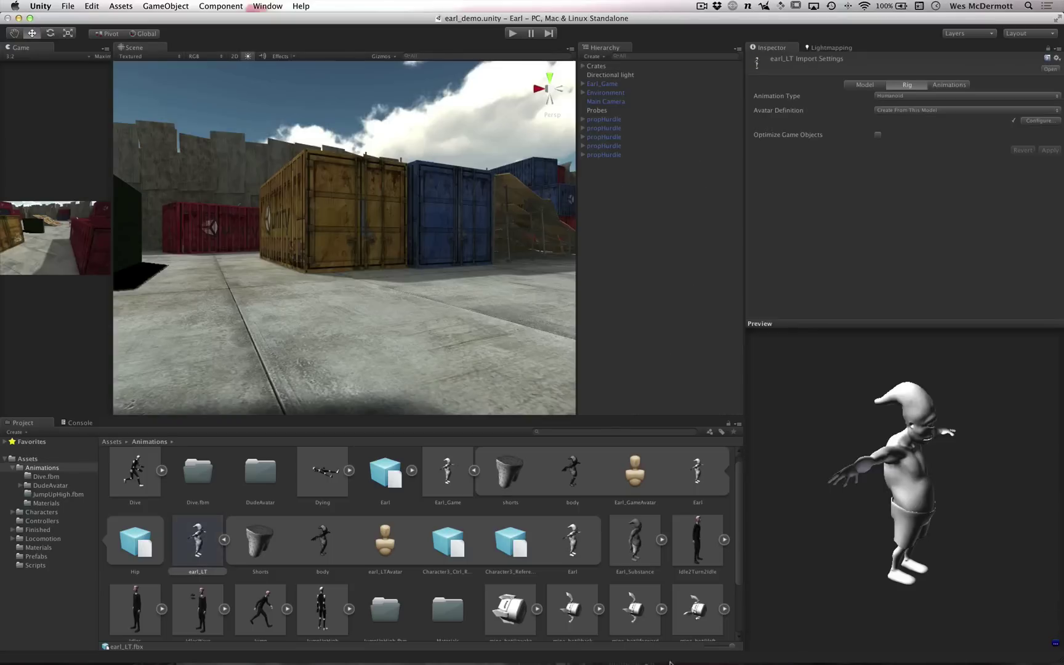
pyautogui.keyDown('alt'); pyautogui.moveTo(333, 296); pyautogui.dragTo(433, 311); pyautogui.keyUp('alt')
pyautogui.moveTo(433, 311); pyautogui.dragTo(423, 386, button='right')
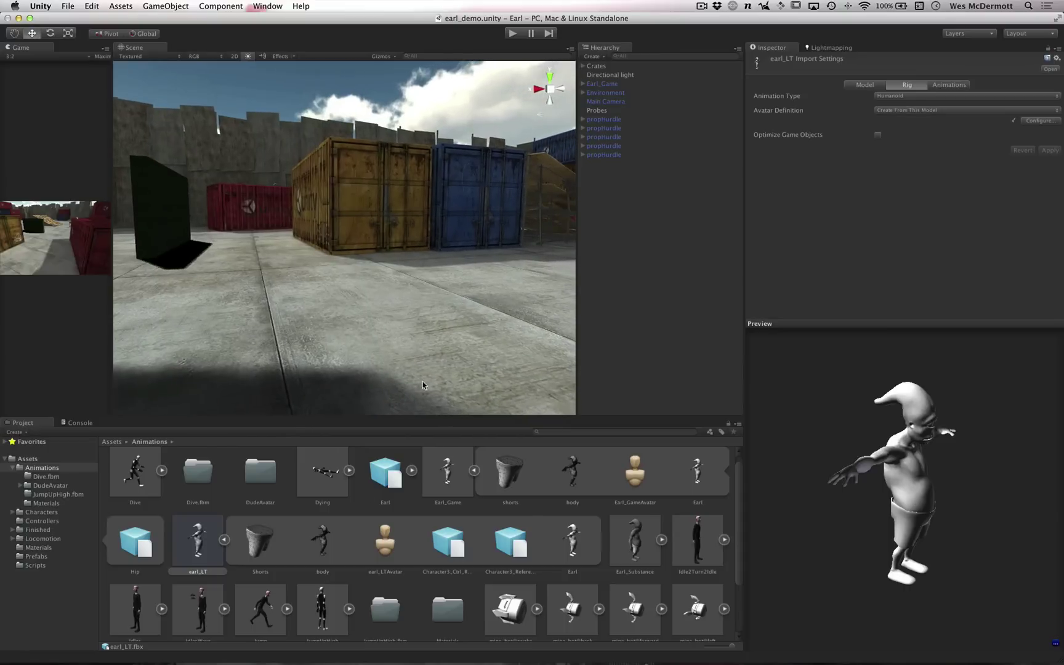
# Step: Play the Jump asset's animation clip in an enlarged preview, using the earl_LT model as the preview character
pyautogui.moveTo(739, 578); pyautogui.dragTo(742, 598)
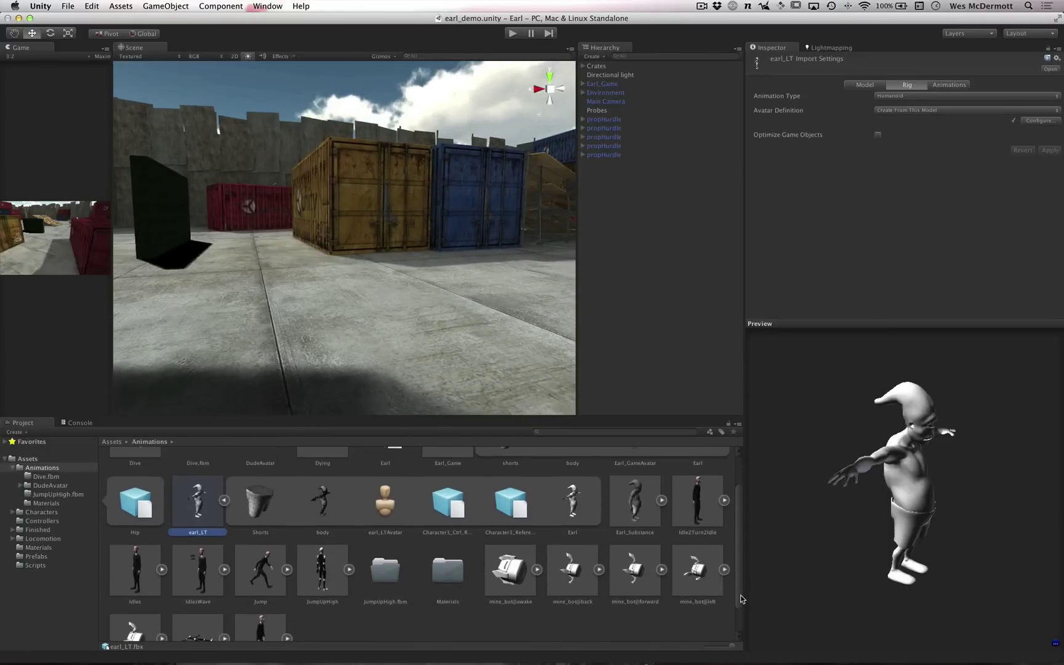
pyautogui.click(266, 563)
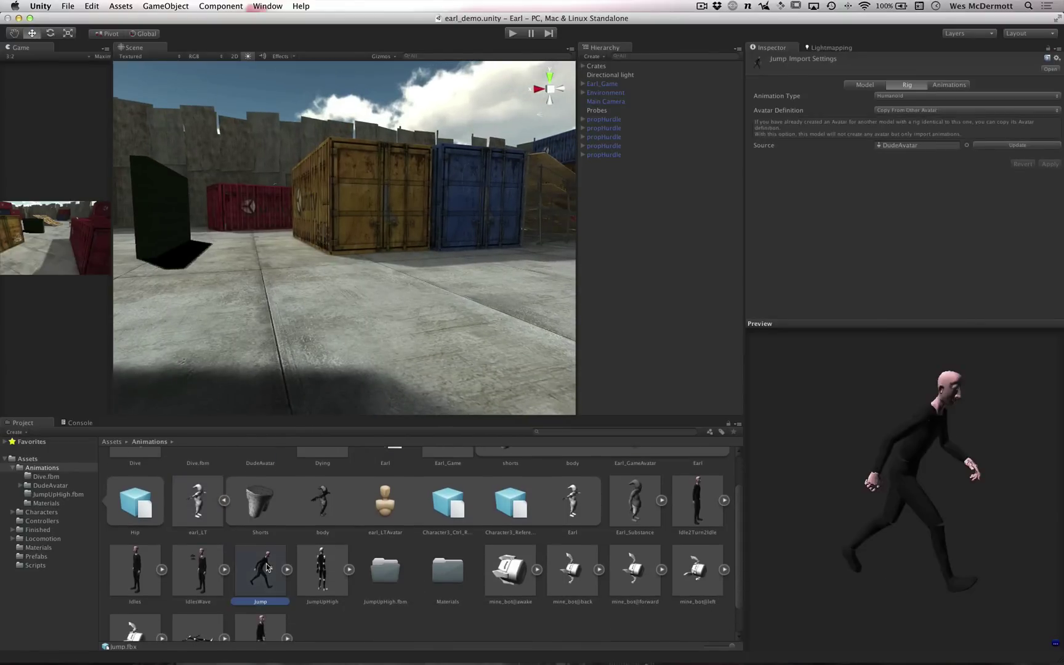
pyautogui.click(943, 86)
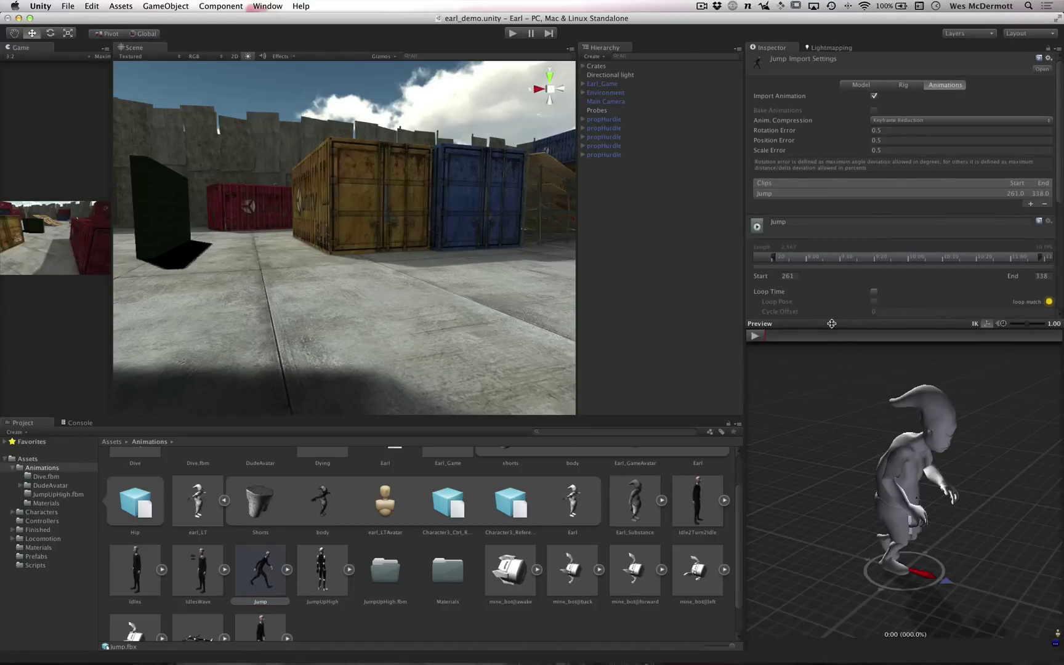
pyautogui.moveTo(832, 323); pyautogui.dragTo(828, 304)
pyautogui.click(755, 315)
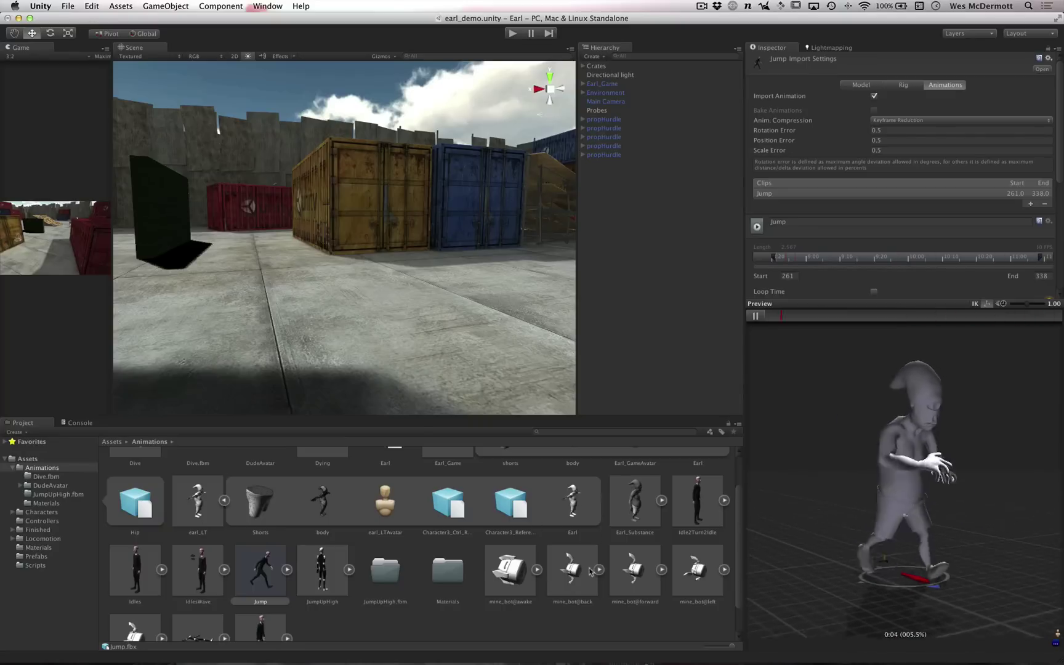
pyautogui.moveTo(198, 503); pyautogui.dragTo(877, 367)
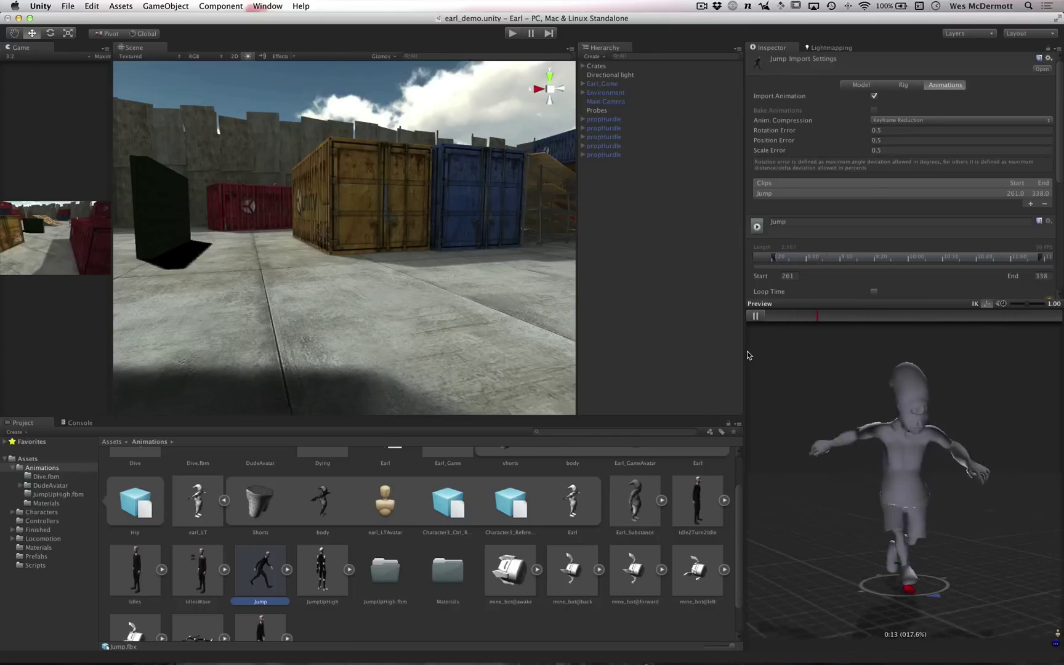
pyautogui.moveTo(742, 349); pyautogui.dragTo(721, 349)
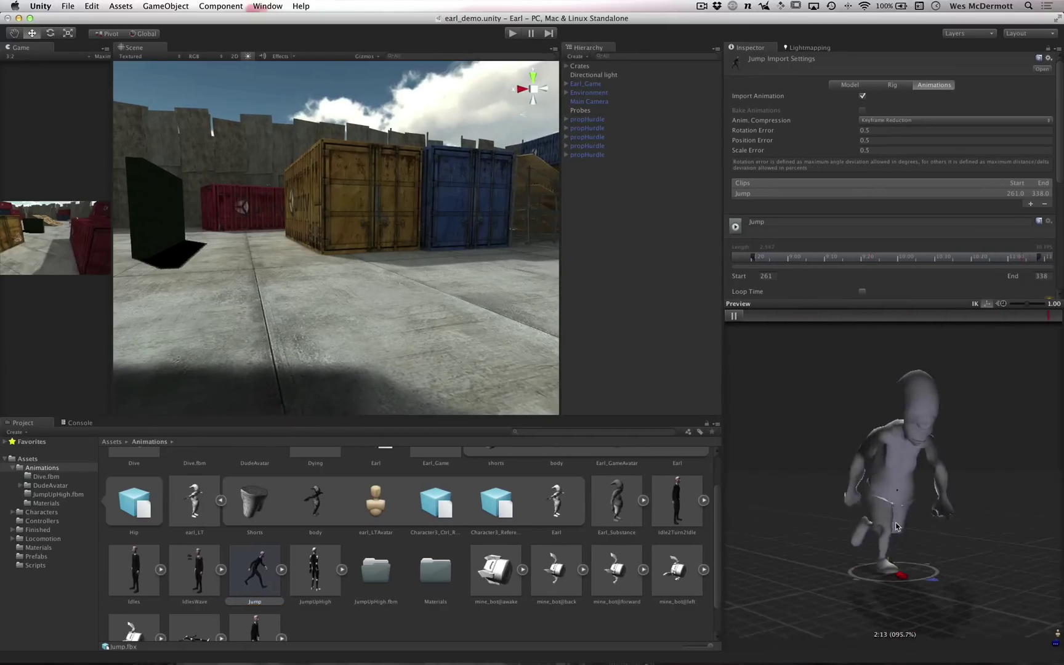